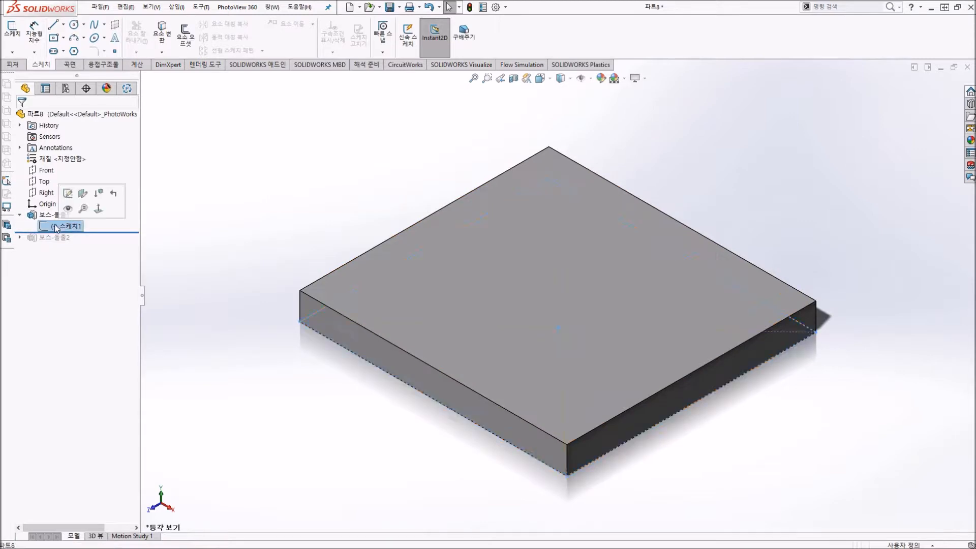
Show the base plate's sketch and roll the feature history forward to restore the second boss extrude, expanding it to reveal its sketch
left_click(69, 209)
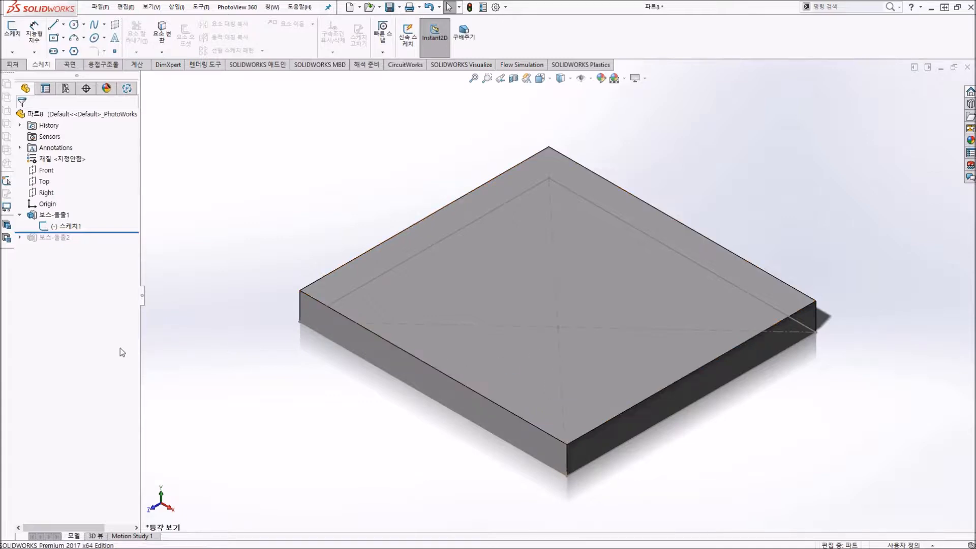
left_click_drag(91, 232, 91, 244)
left_click(433, 282)
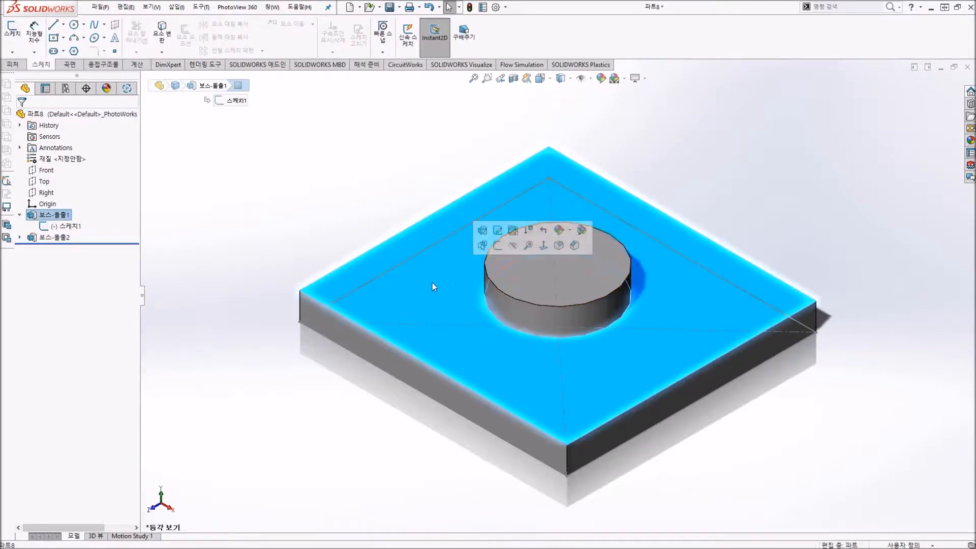
left_click(578, 289)
left_click(204, 350)
left_click(19, 237)
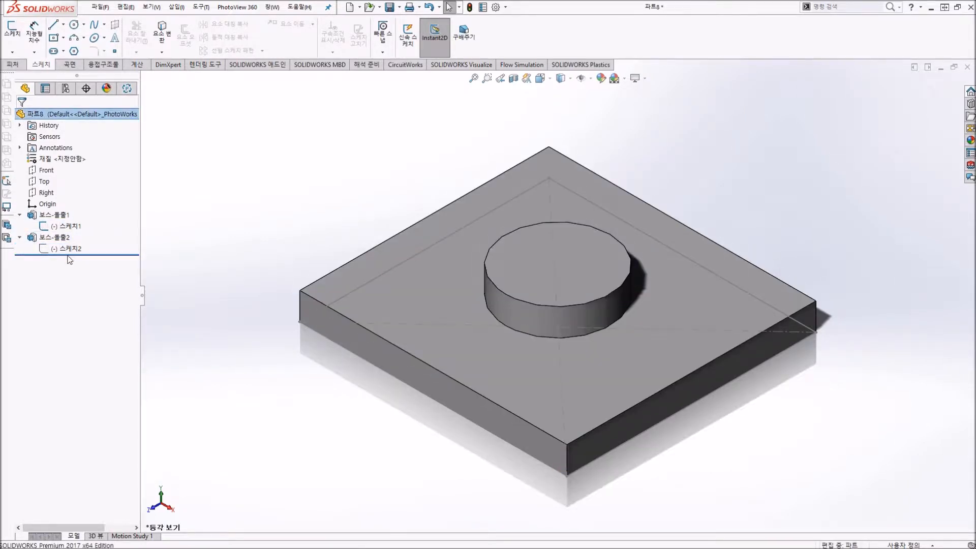
Open the cylinder's circle sketch for editing and exit it without changes
right_click(66, 248)
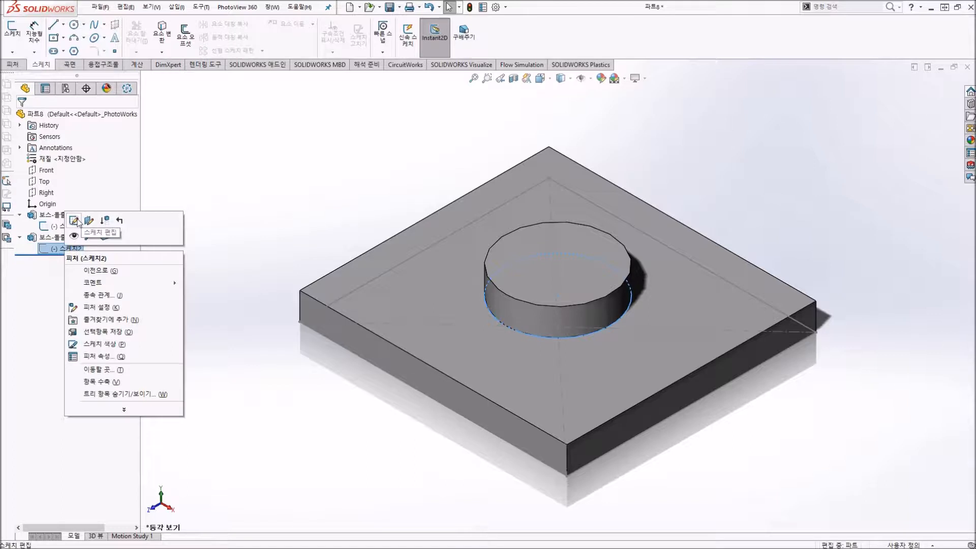
left_click(73, 221)
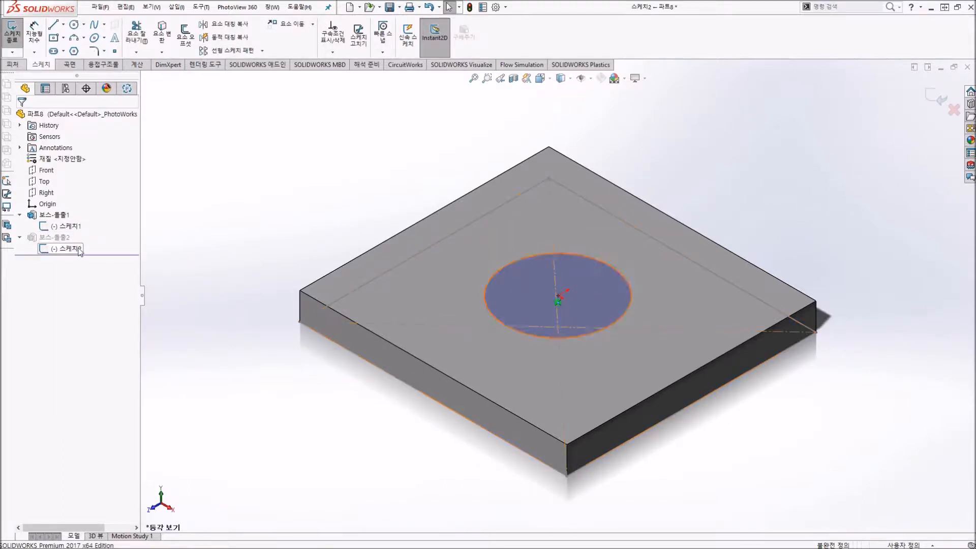
left_click(937, 98)
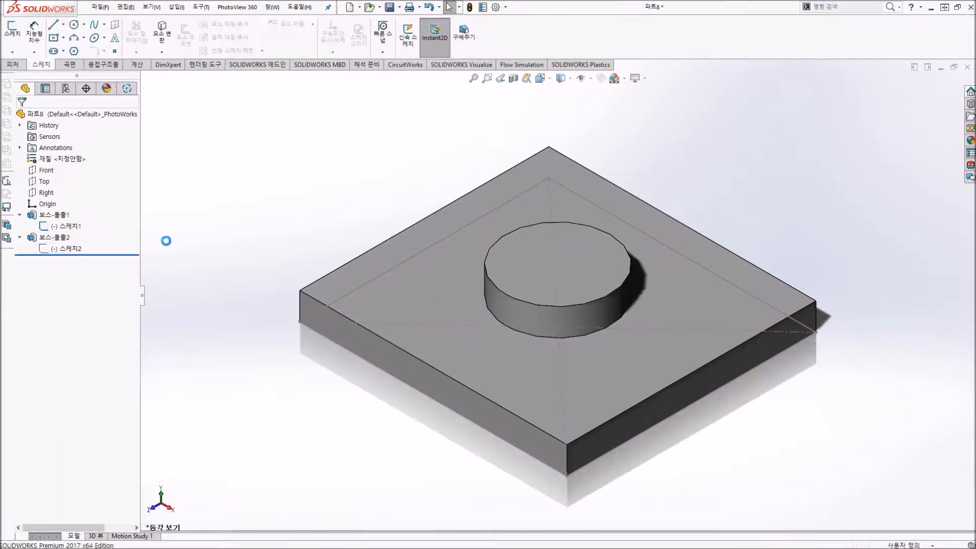
Show the cylinder's sketch and hide the solid body to view only the two sketches
right_click(60, 248)
left_click(62, 233)
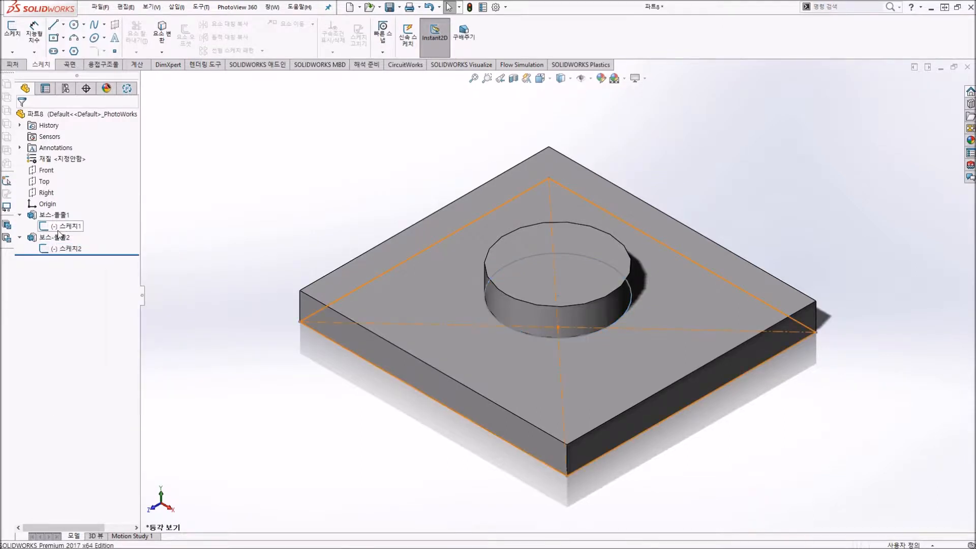
right_click(571, 274)
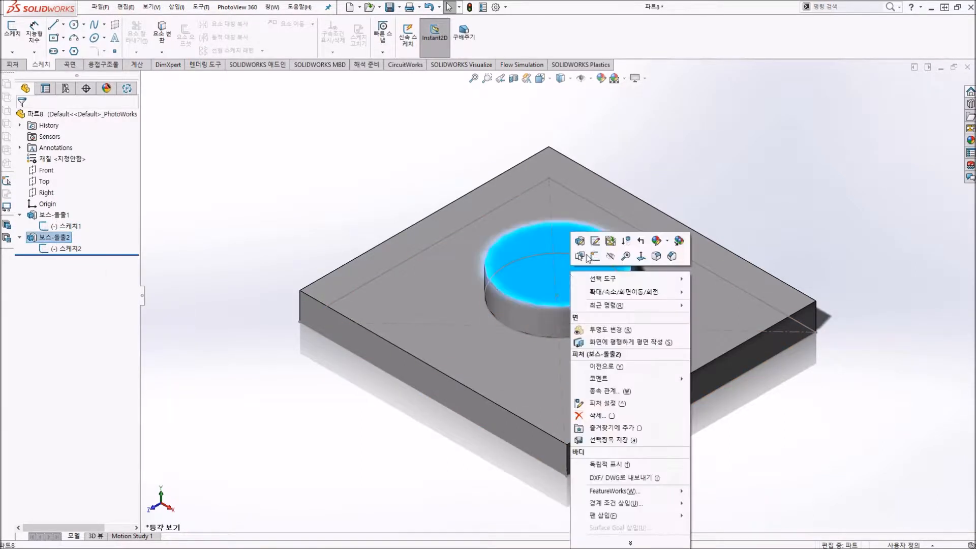
left_click(612, 256)
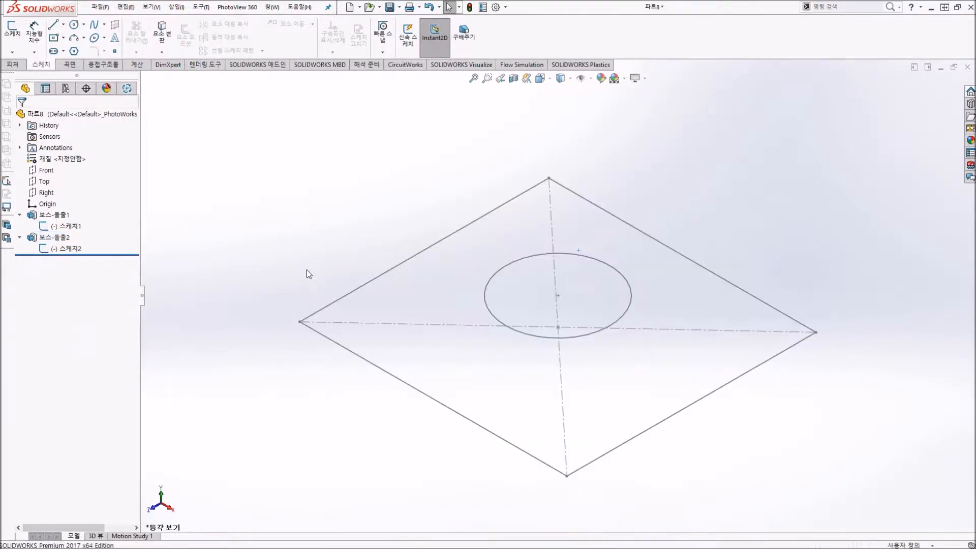
mouse_move(626, 330)
middle_mouse_down()
mouse_move(590, 285)
mouse_move(603, 244)
mouse_move(612, 264)
mouse_move(605, 292)
middle_mouse_up()
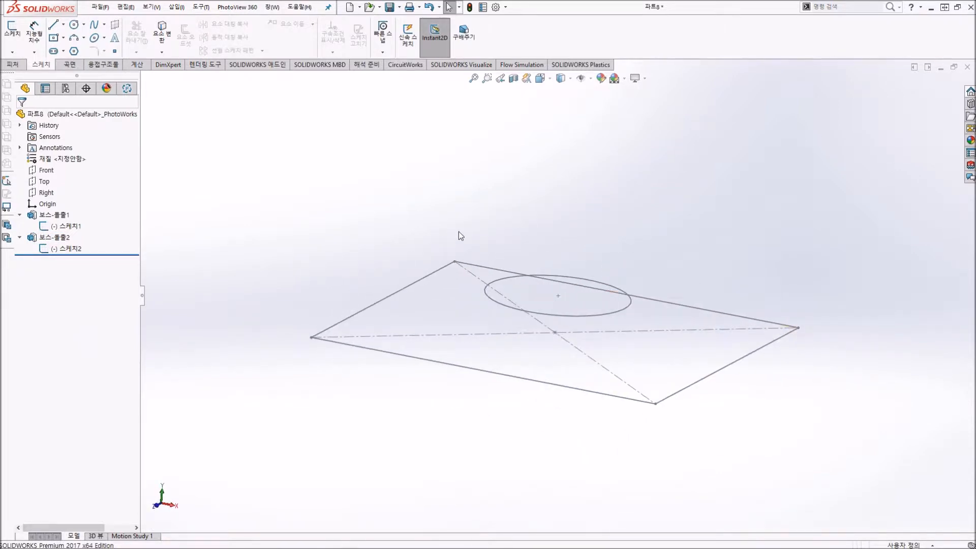
Undo hiding the solid body and hide both the plate's and the cylinder's sketches
key("ctrl+z")
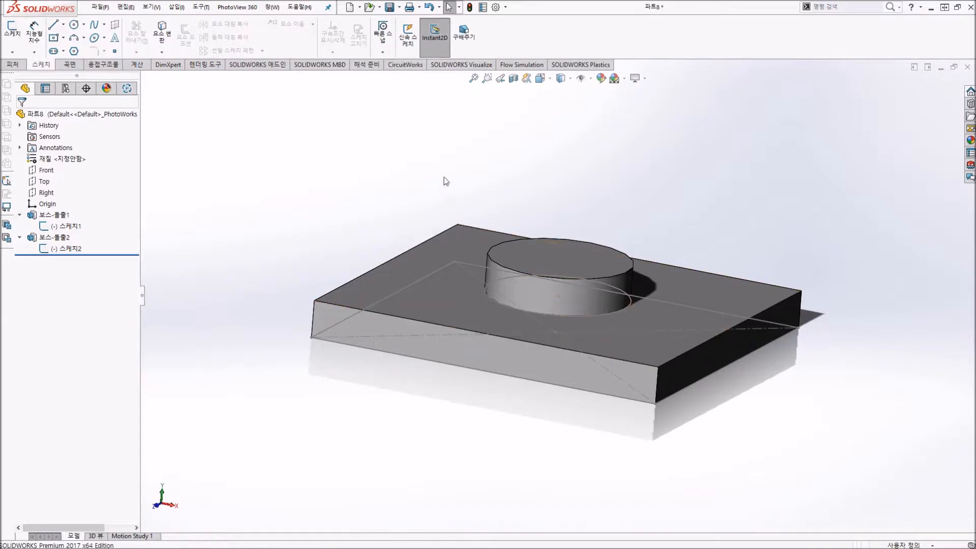
middle_click_drag(443, 178, 387, 193)
left_click(66, 225)
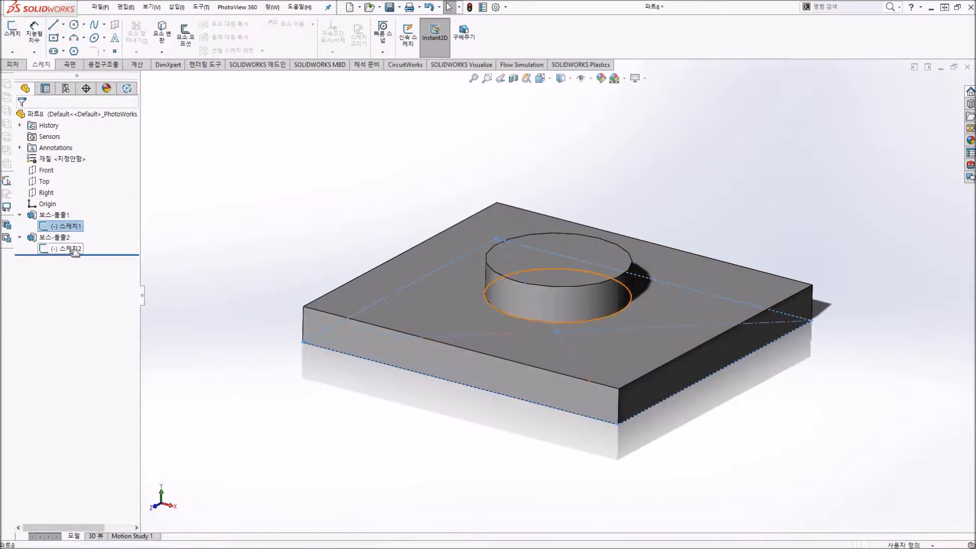
right_click(71, 251)
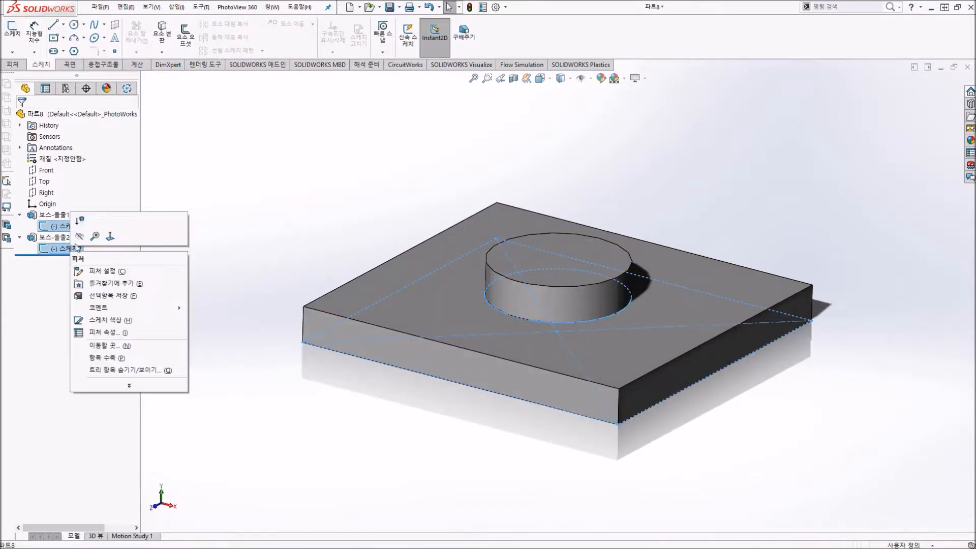
left_click(233, 220)
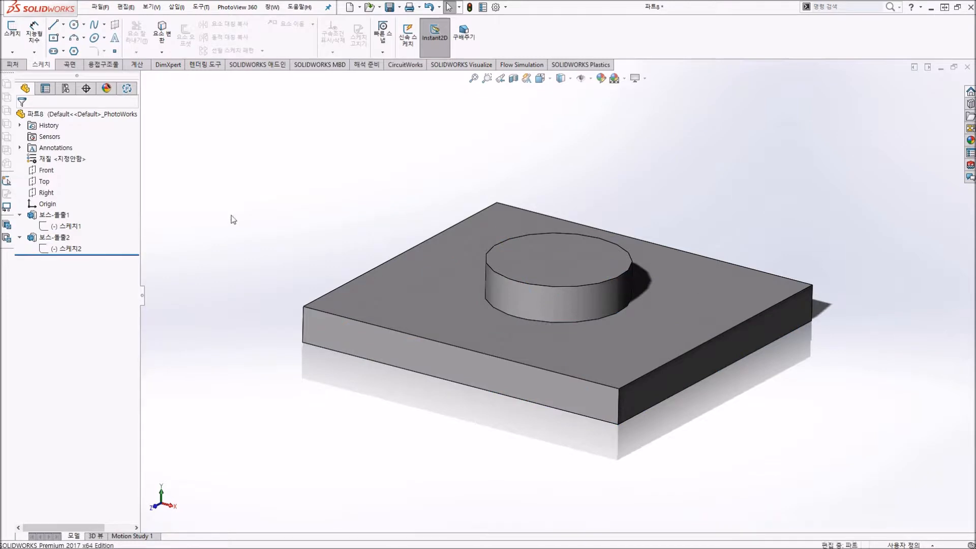
left_click(44, 182)
left_click(44, 183)
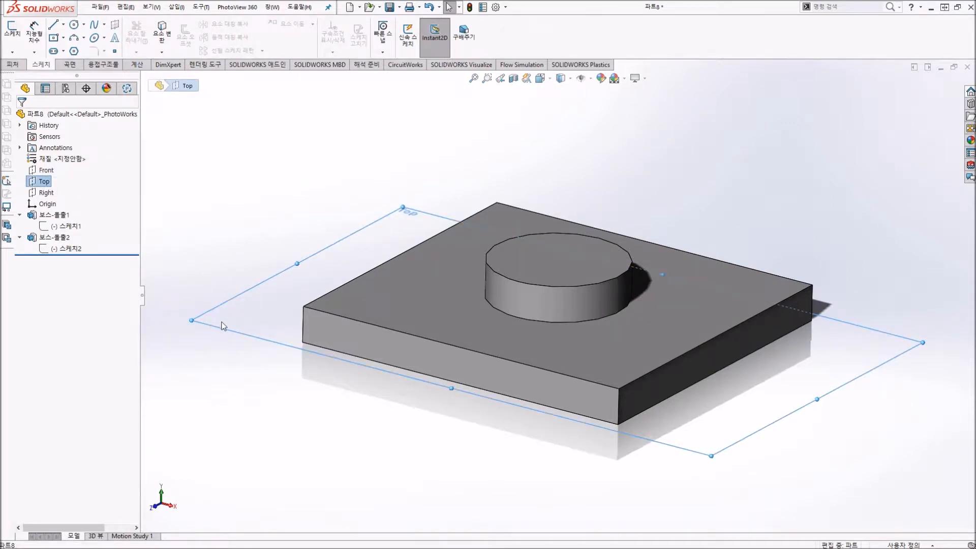
left_click(12, 65)
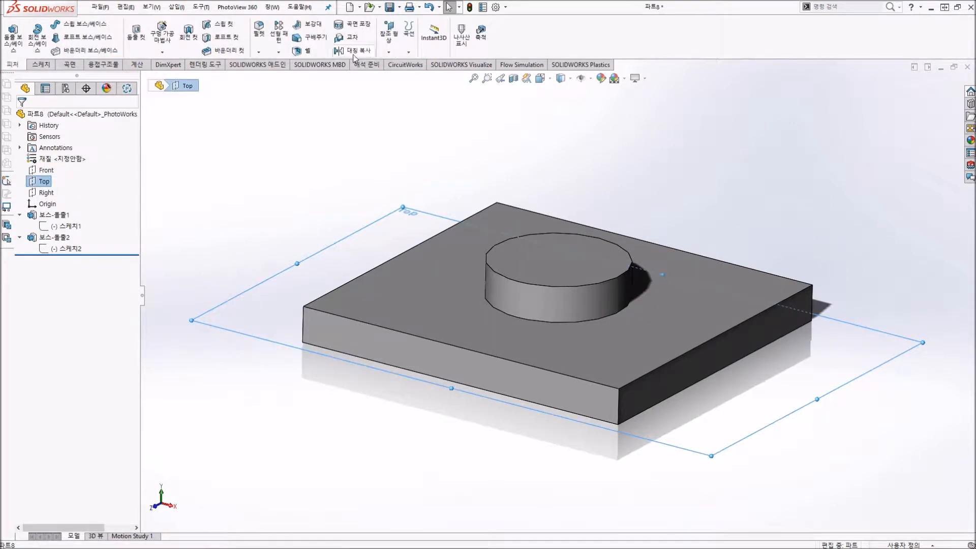
left_click(389, 53)
left_click(402, 64)
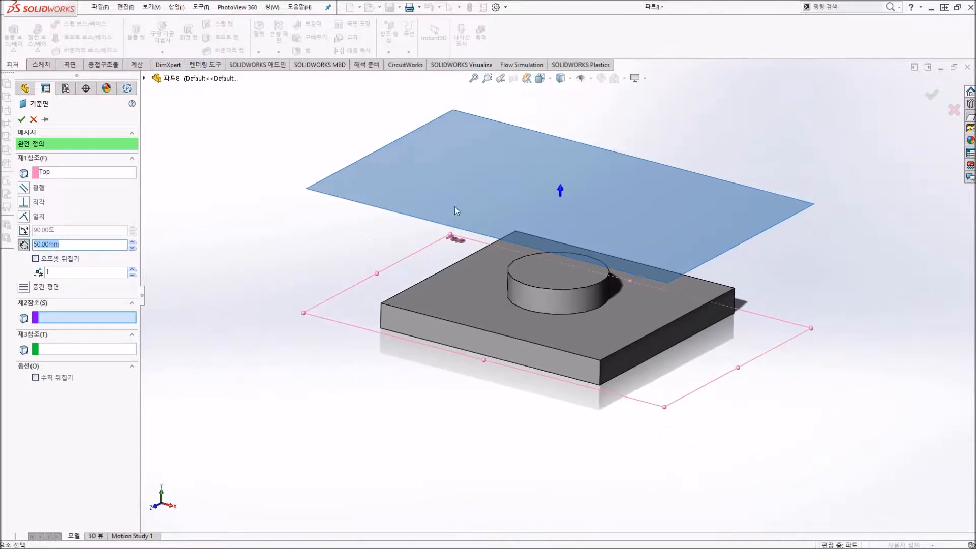
key("f")
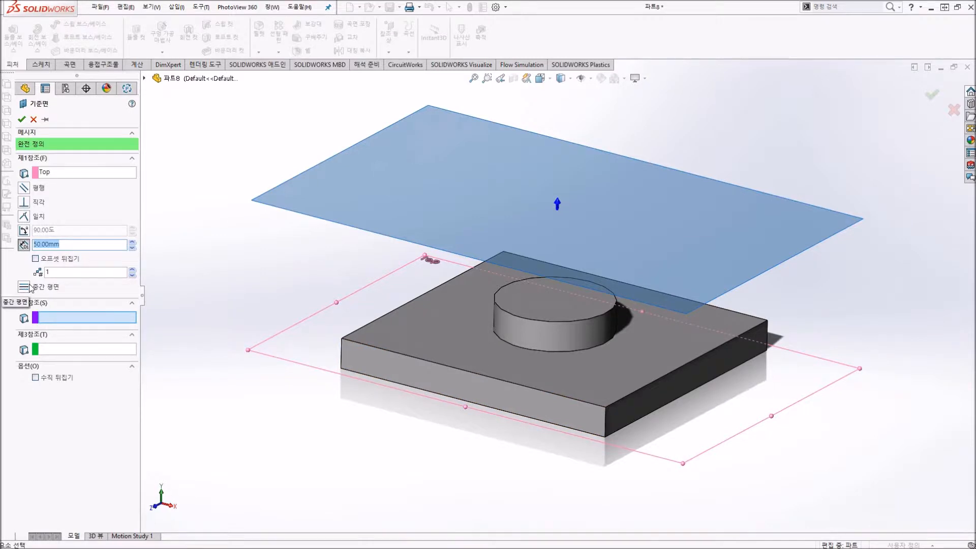
left_click(33, 119)
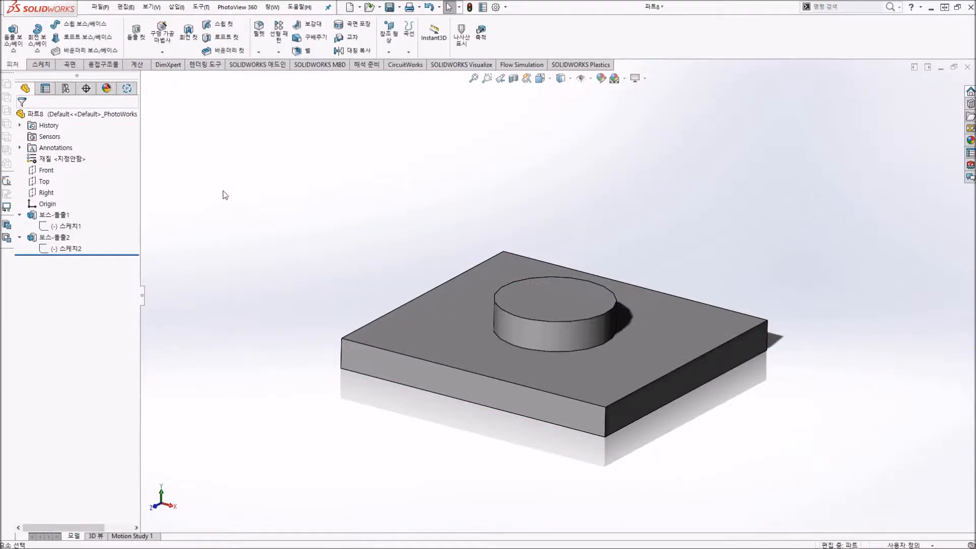
Highlight the Front, Top and Right planes in turn to examine their orientation, and clear the selection
left_click(46, 170)
left_click(44, 181)
left_click(46, 192)
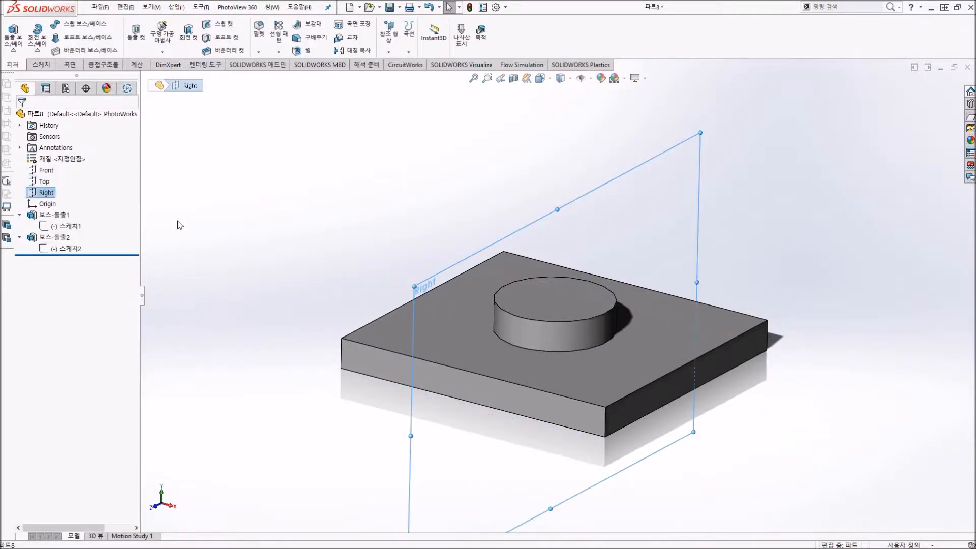
left_click(169, 221)
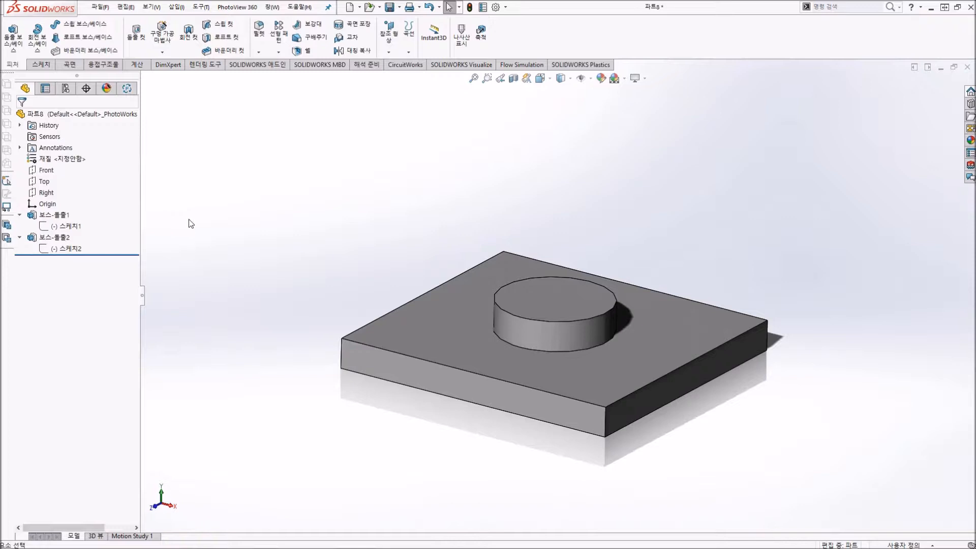
Create a reference plane offset 50 mm above the Top plane
middle_click_drag(338, 287, 293, 217)
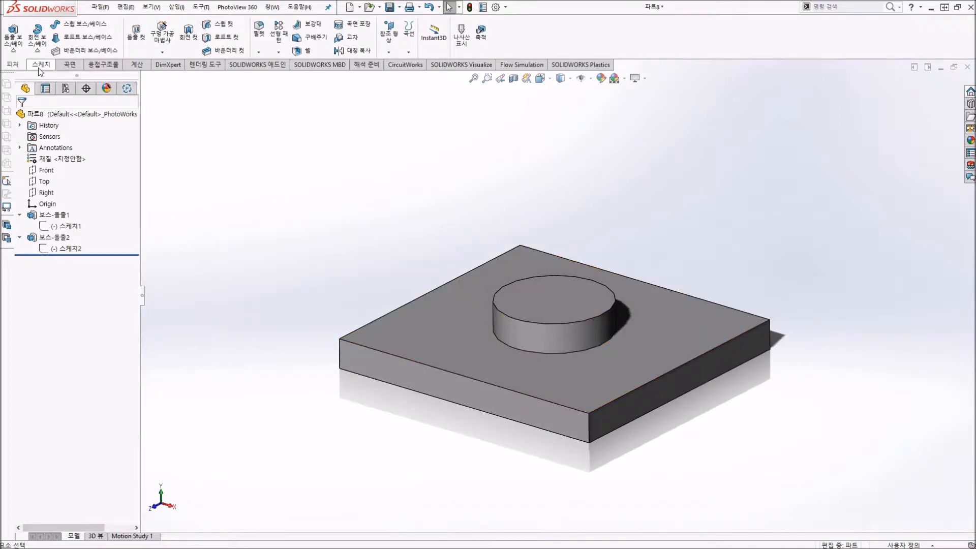
left_click(40, 66)
left_click(44, 182)
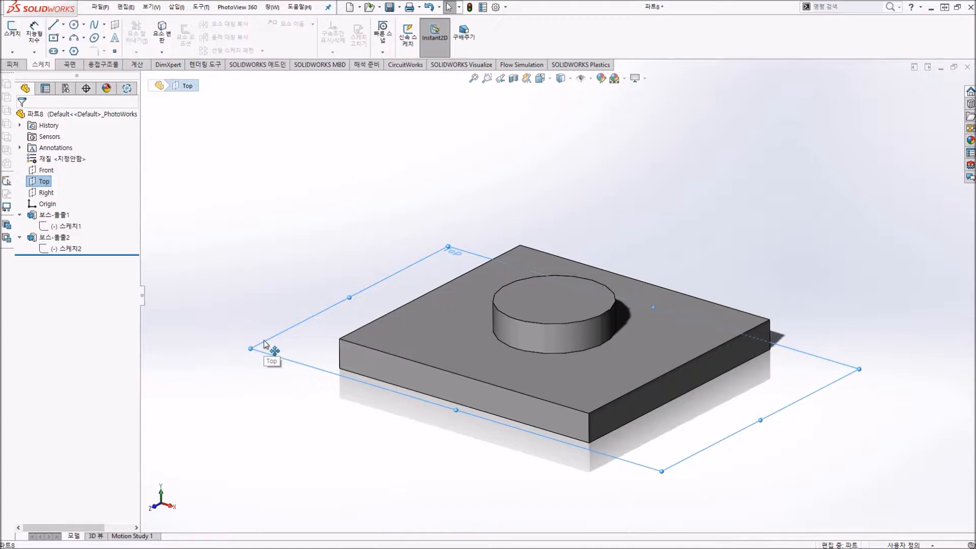
left_click_drag(263, 344, 267, 198, "ctrl")
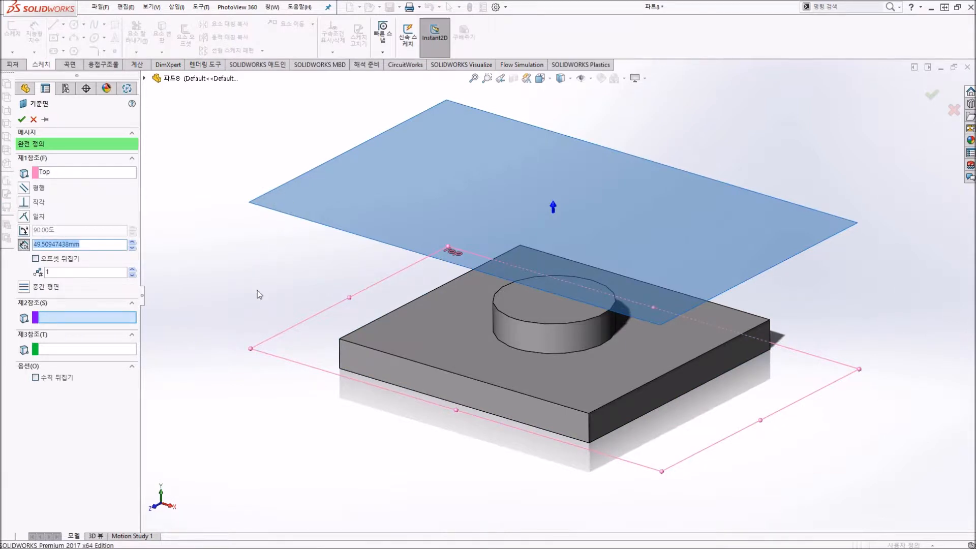
type("50")
key("Return")
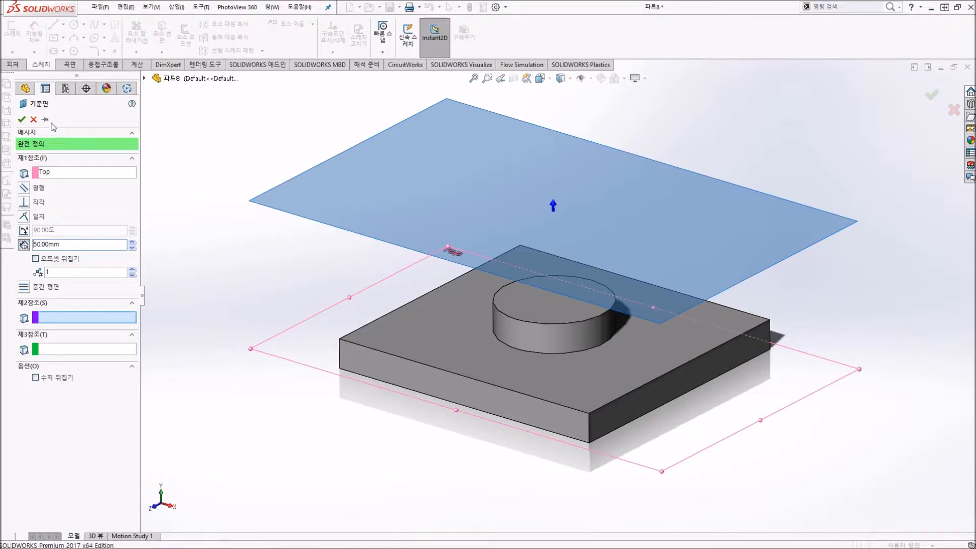
left_click(22, 119)
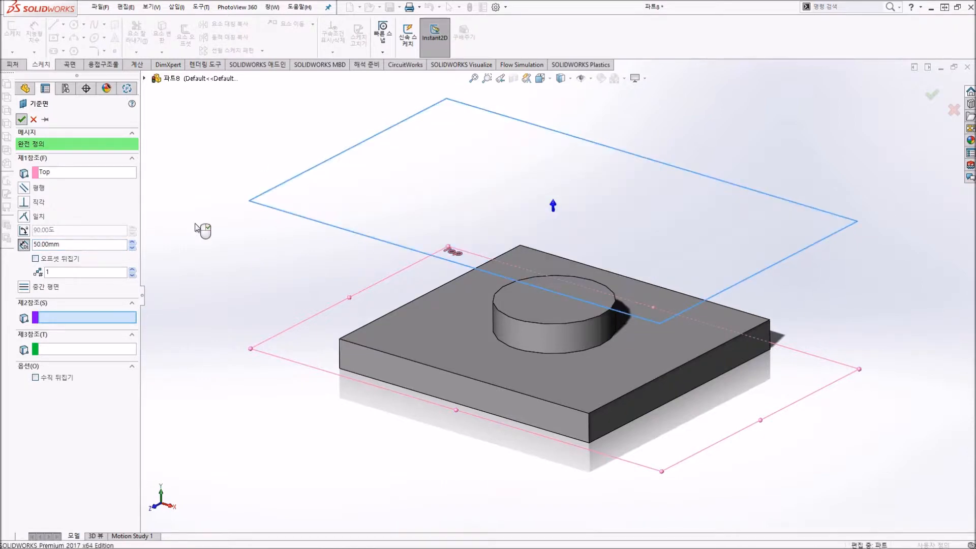
Start a sketch on the new offset plane above the part
left_click(460, 345)
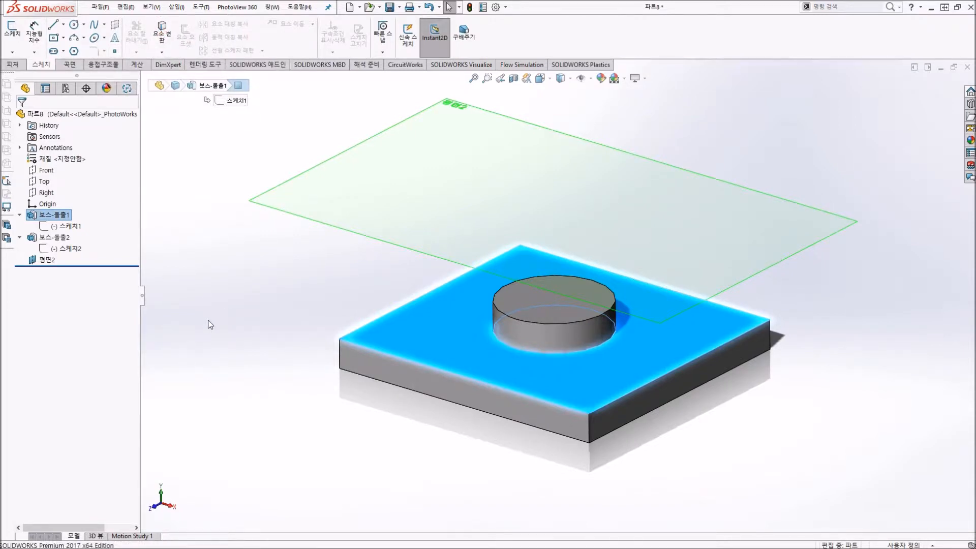
left_click(384, 222)
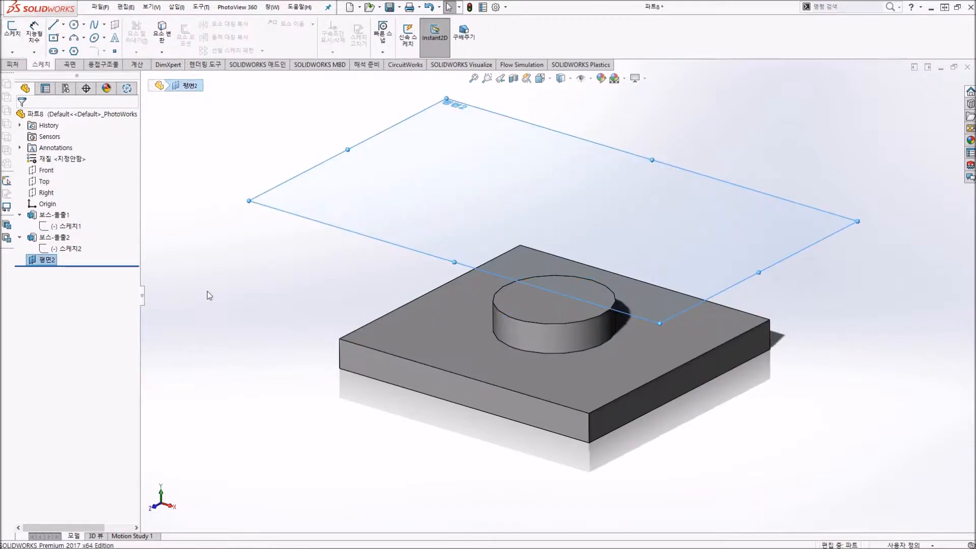
left_click(18, 29)
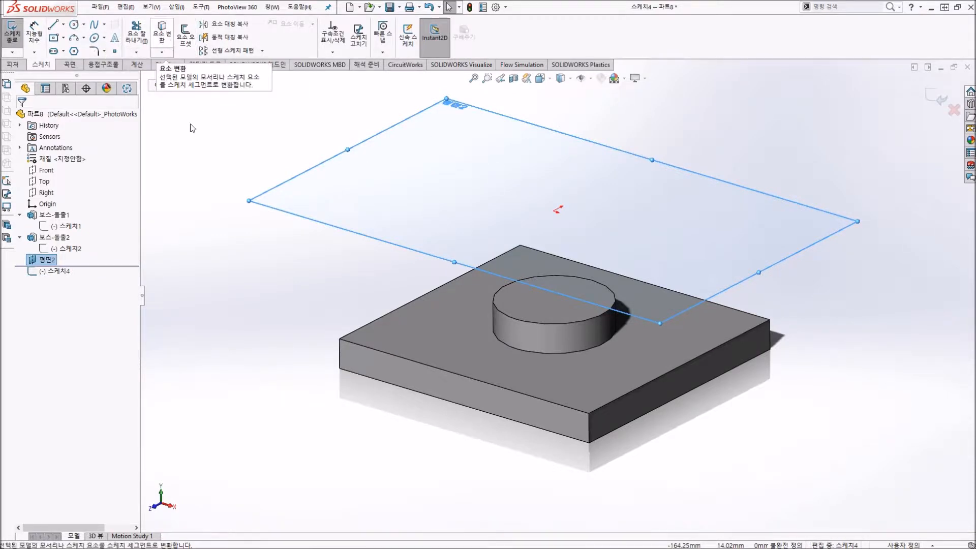
Convert the outline of the plate's upper face into sketch lines on the offset plane, and delete all of those lines
left_click(399, 333)
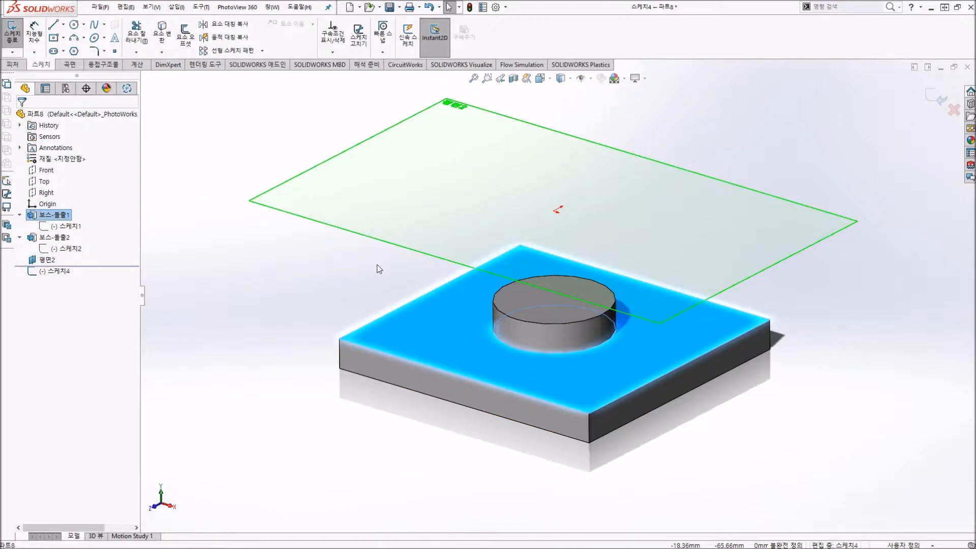
left_click(168, 32)
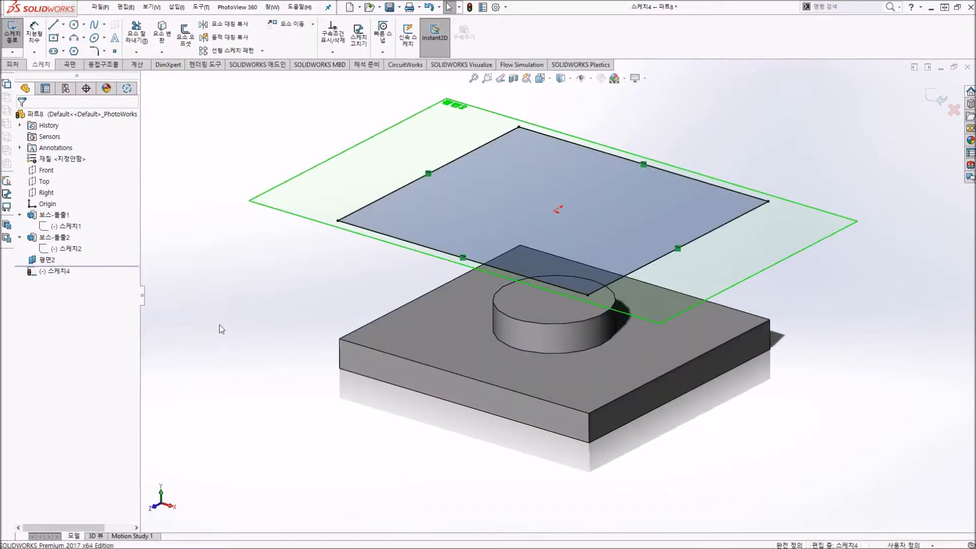
key("ctrl+a")
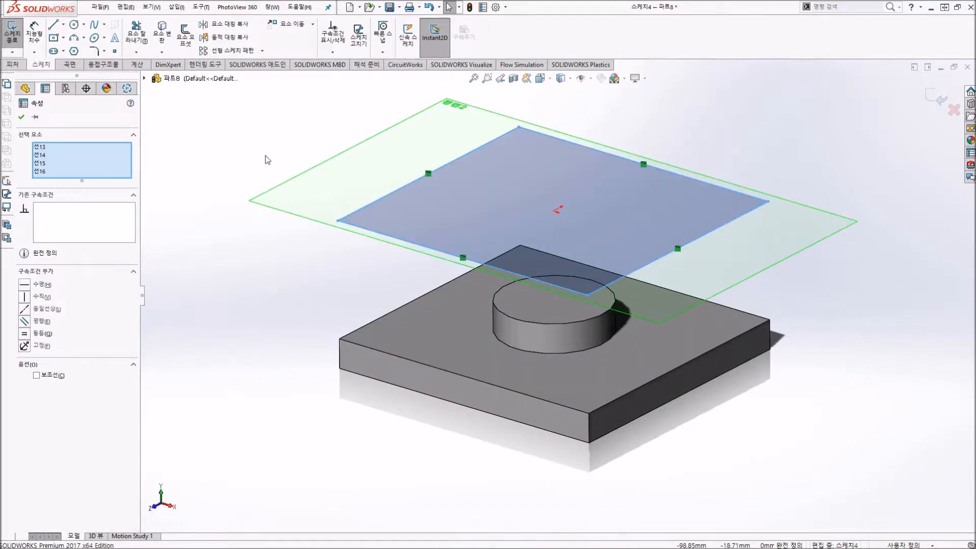
key("Delete")
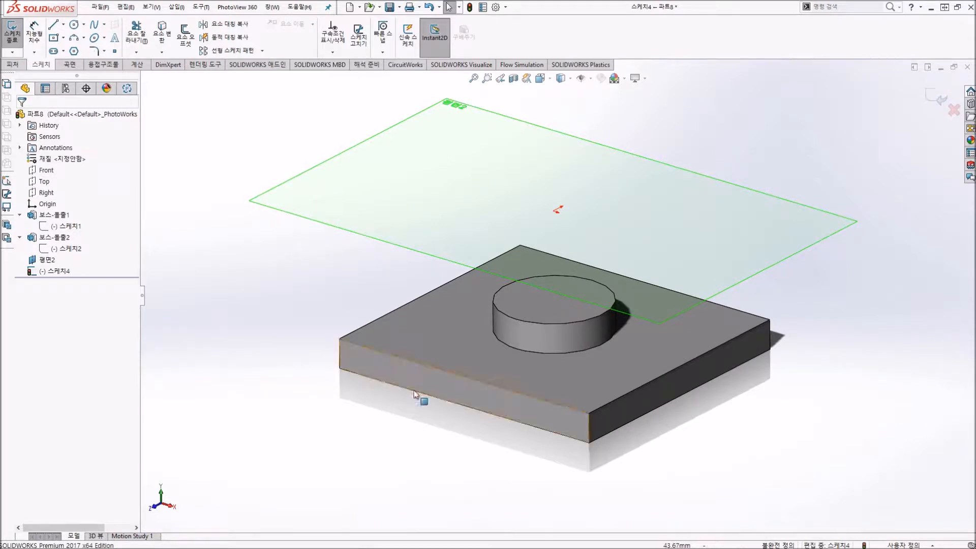
Convert the front edge of the plate's upper face into a sketch line on the offset plane, and delete that line
left_click(423, 364)
left_click(162, 30)
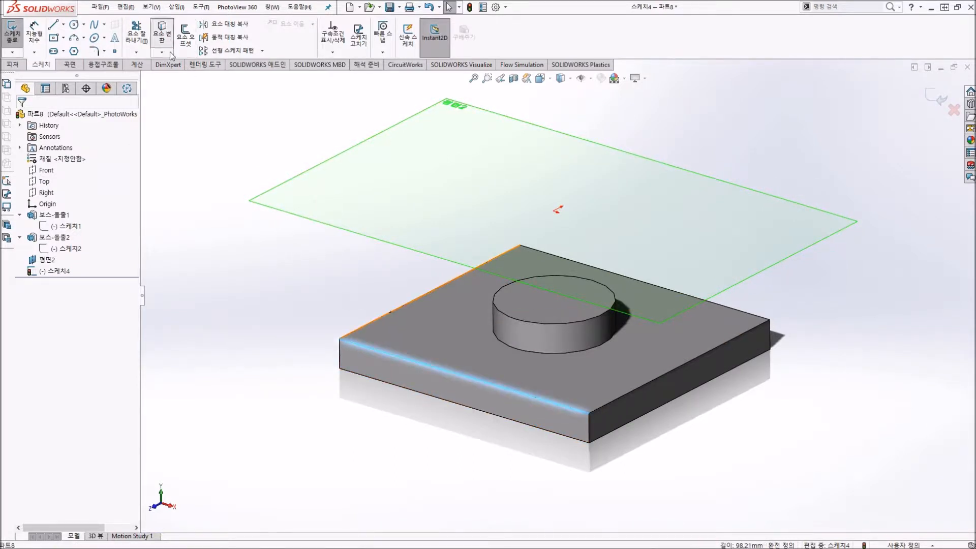
key("ctrl+a")
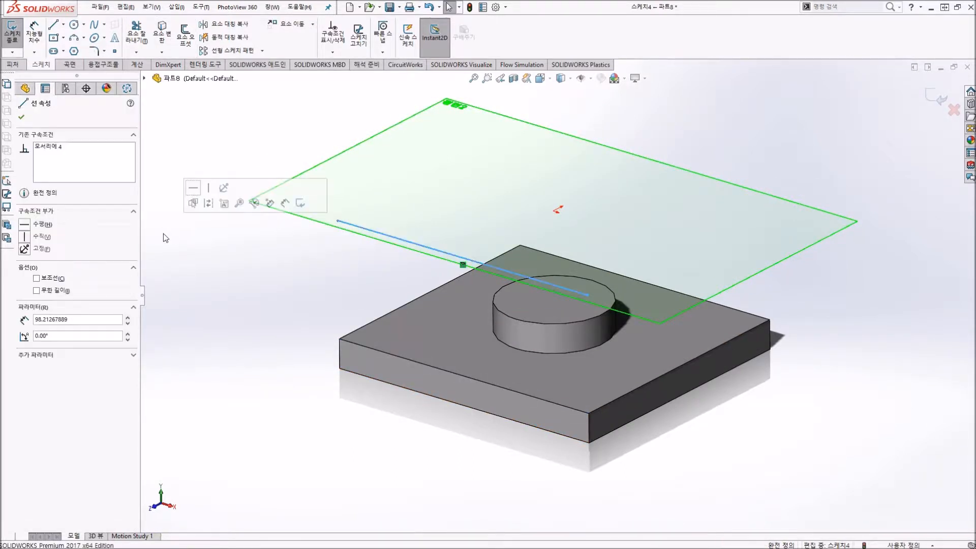
key("Delete")
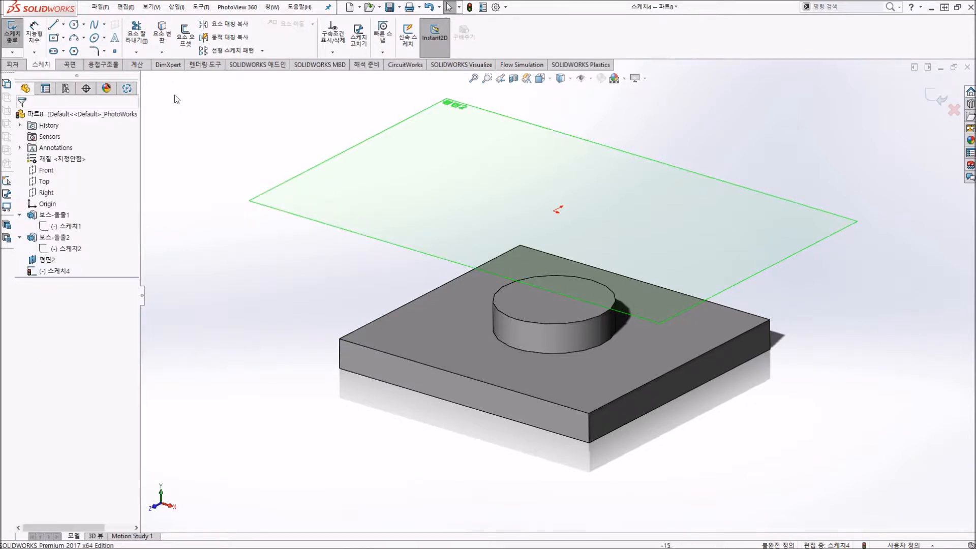
Try to convert the boss's cylindrical side face and the plate's upper face into sketch geometry, and cancel the conversion
left_click(557, 339)
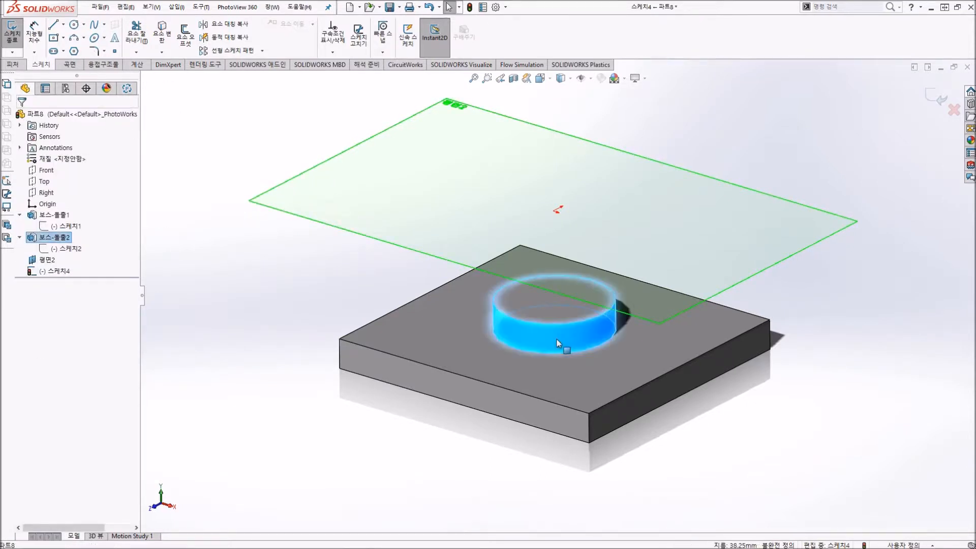
left_click(165, 43)
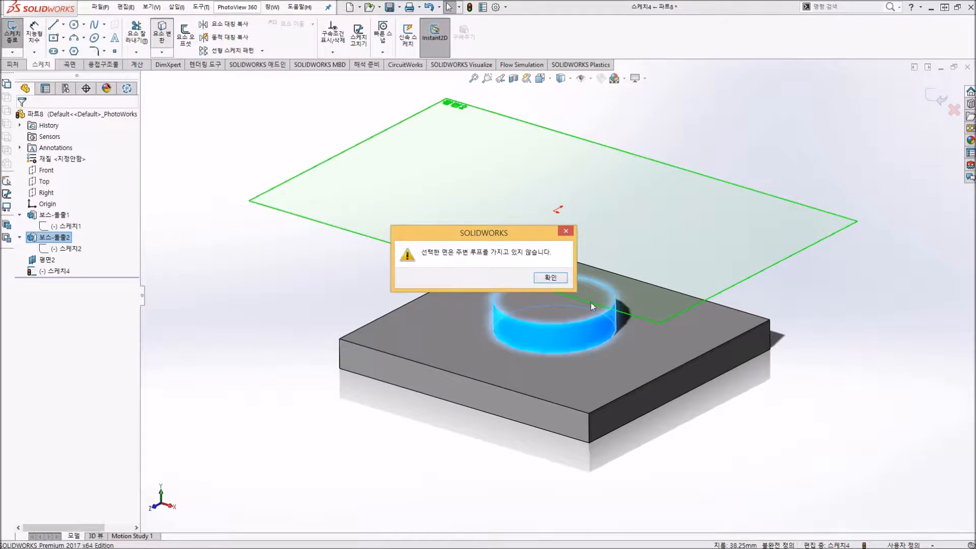
left_click(550, 278)
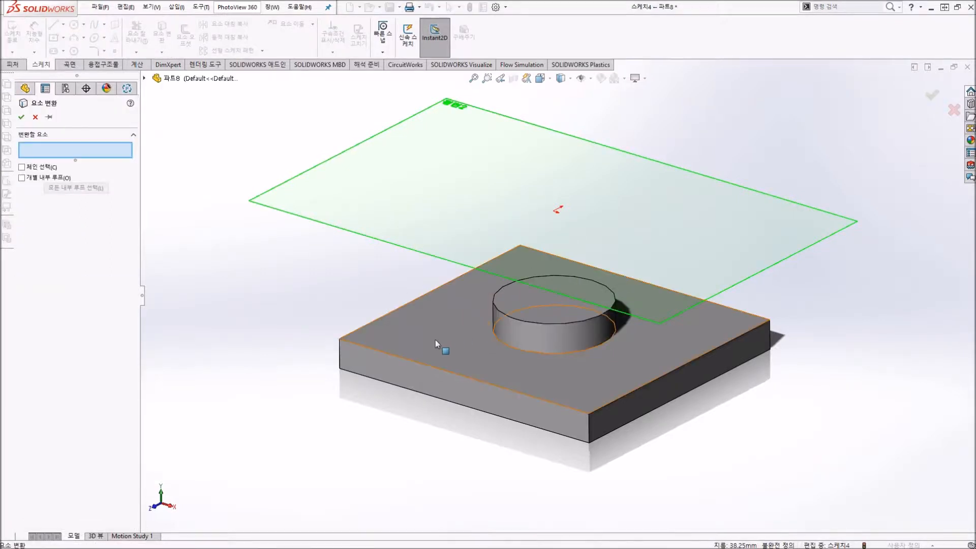
left_click(436, 340)
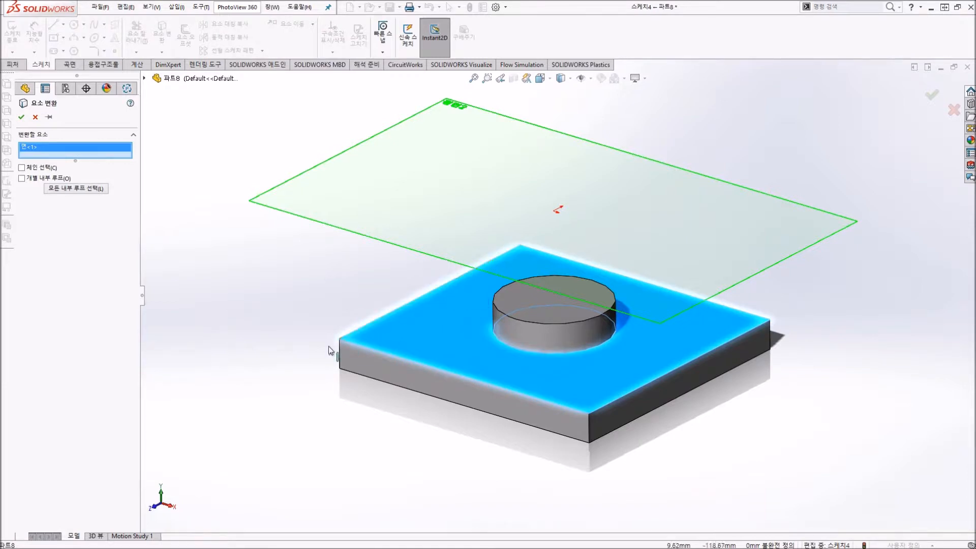
left_click(35, 117)
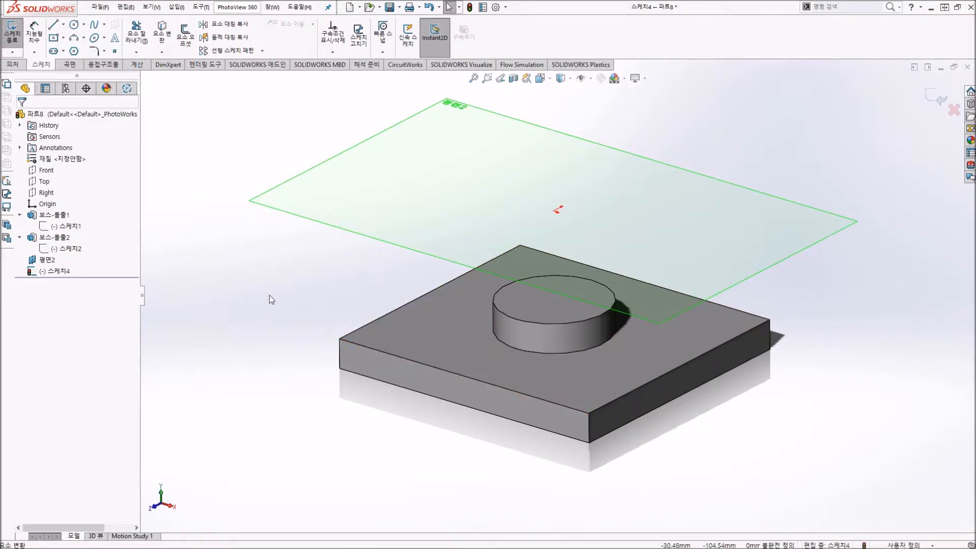
Convert the front edge of the plate's upper face with chain selection enabled, and delete the resulting sketch line
right_click(369, 349)
left_click(336, 305)
left_click(161, 34)
left_click(24, 169)
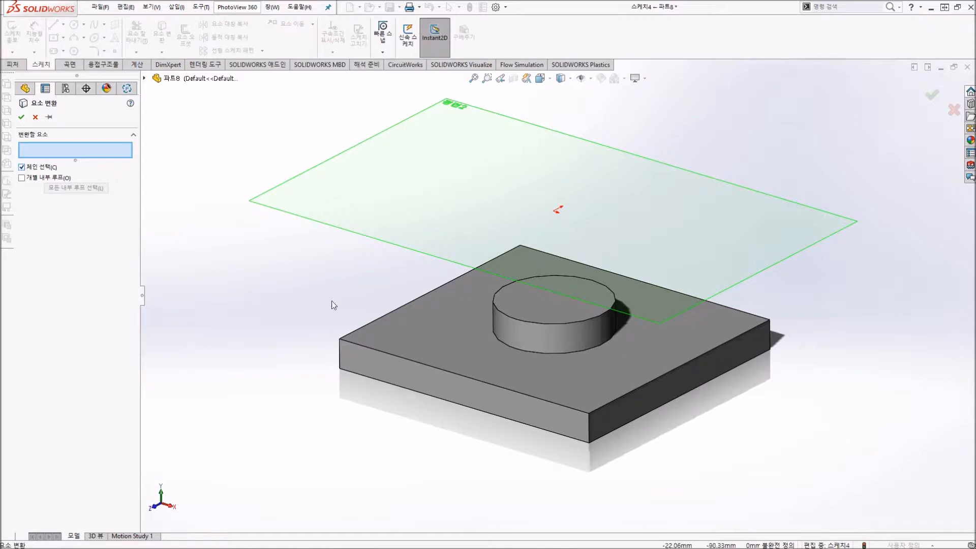
left_click(383, 353)
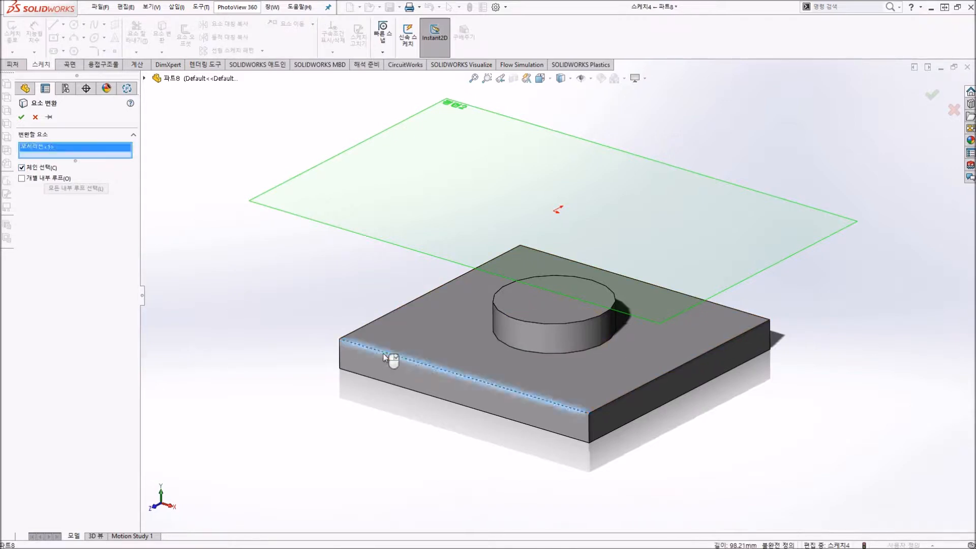
left_click(22, 117)
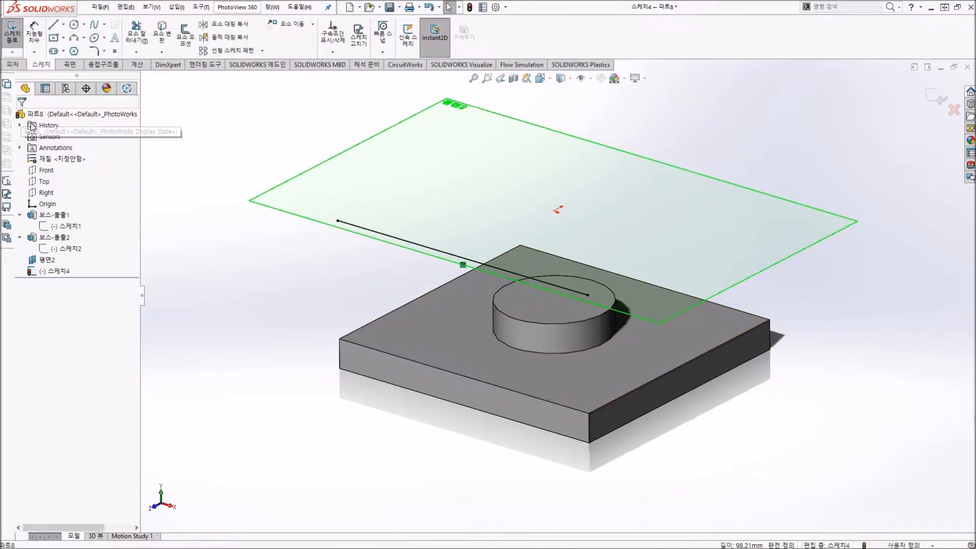
left_click(368, 230)
key("Delete")
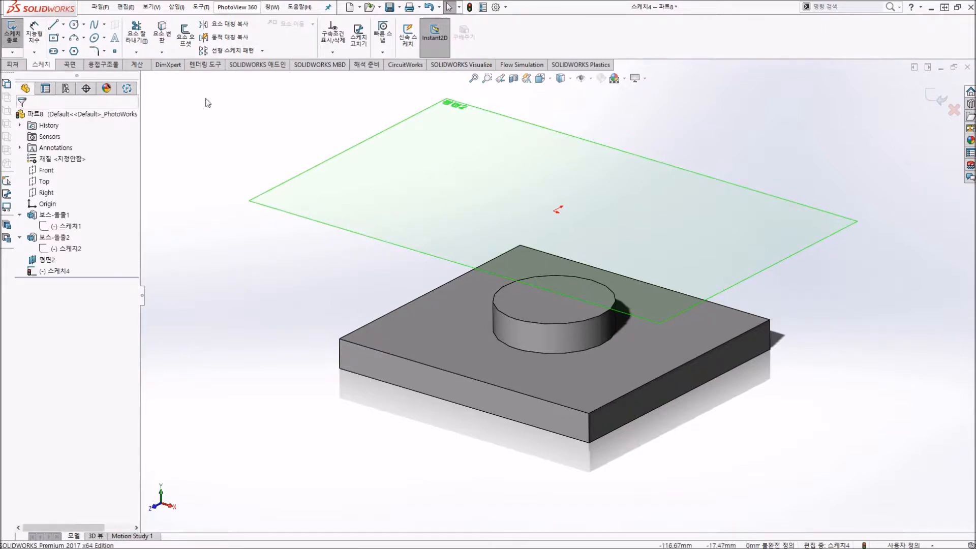
Repeat the chain-selection conversion of the plate's front upper edge, check the edge's selection options, and delete the converted line
left_click(161, 32)
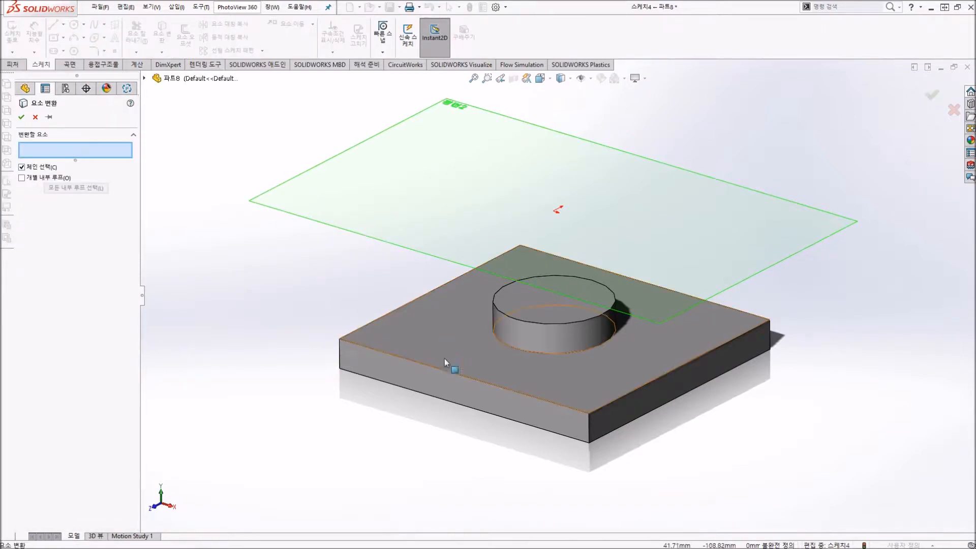
left_click(356, 344)
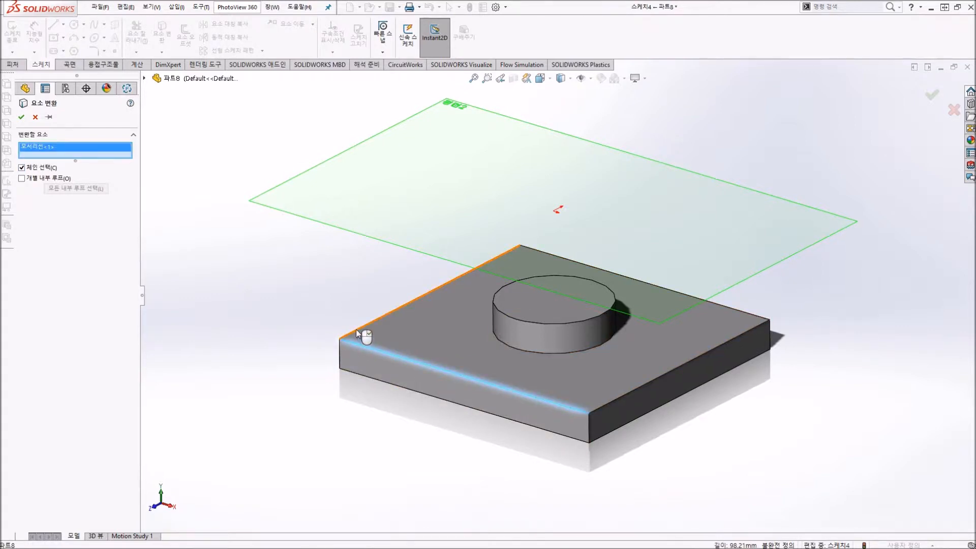
right_click(356, 328)
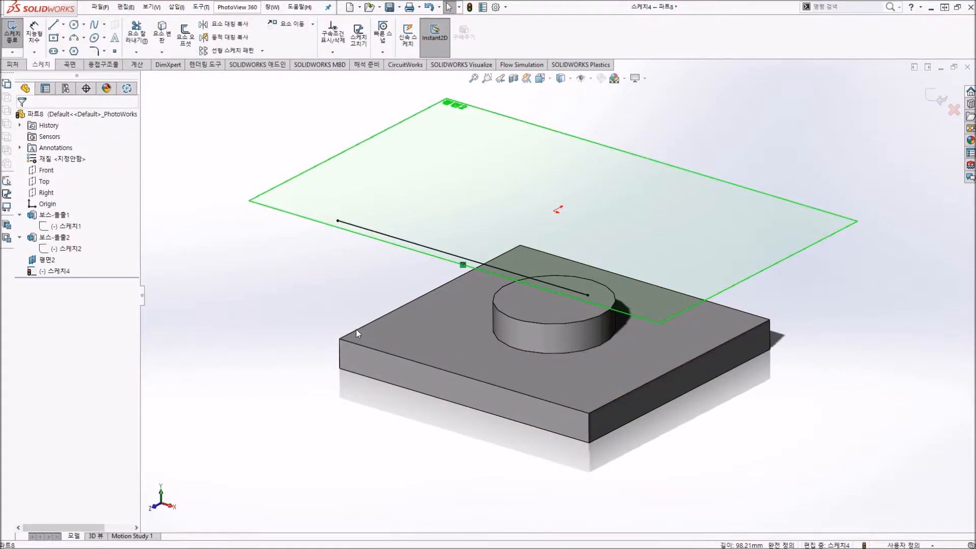
right_click(404, 358)
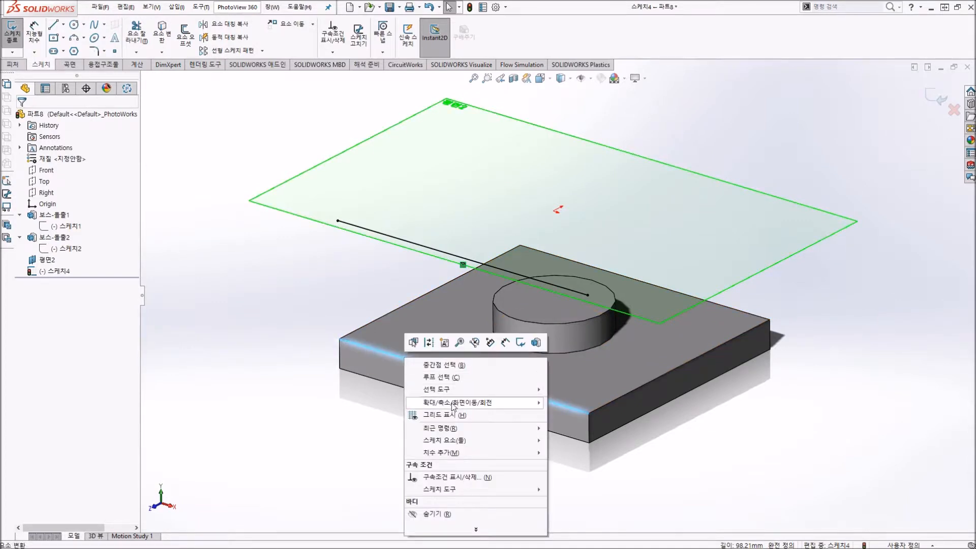
key("Escape")
left_click(422, 250)
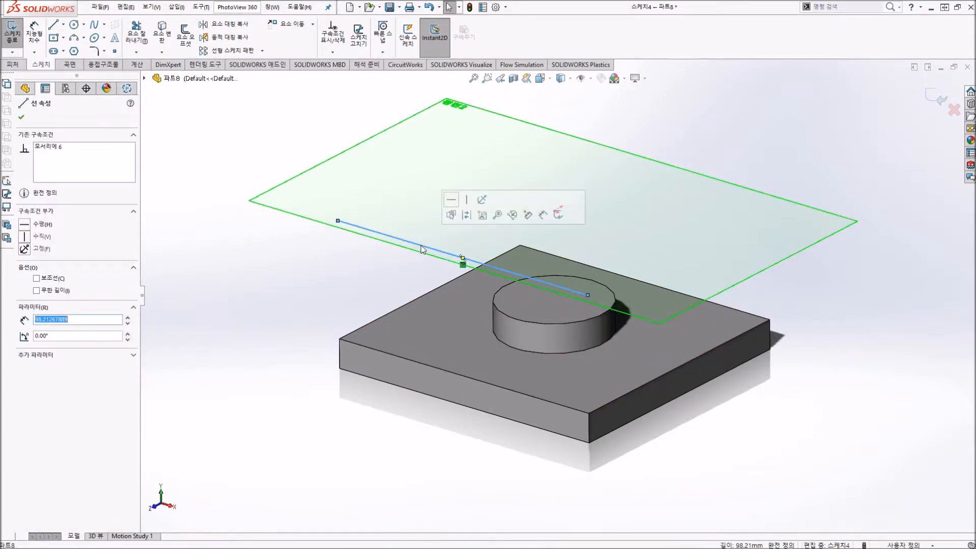
key("Delete")
Enable individual inner loops for Convert Entities, try it on the plate's front upper edge, and cancel the conversion
left_click(162, 30)
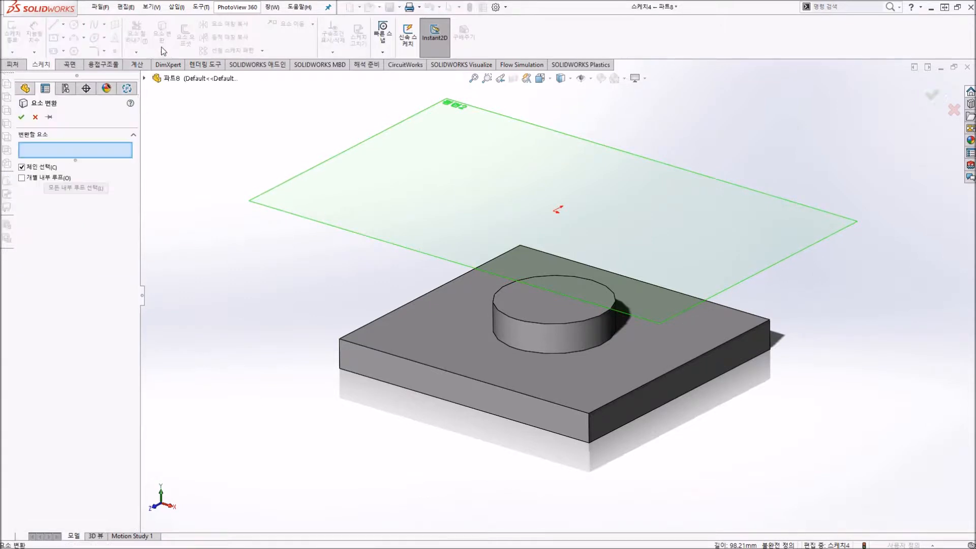
left_click(44, 179)
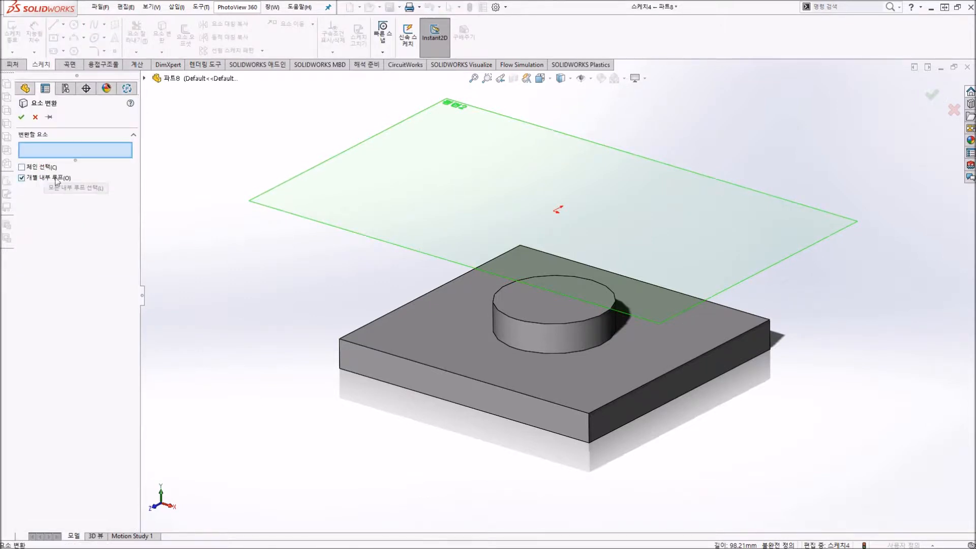
left_click(433, 367)
left_click(433, 367)
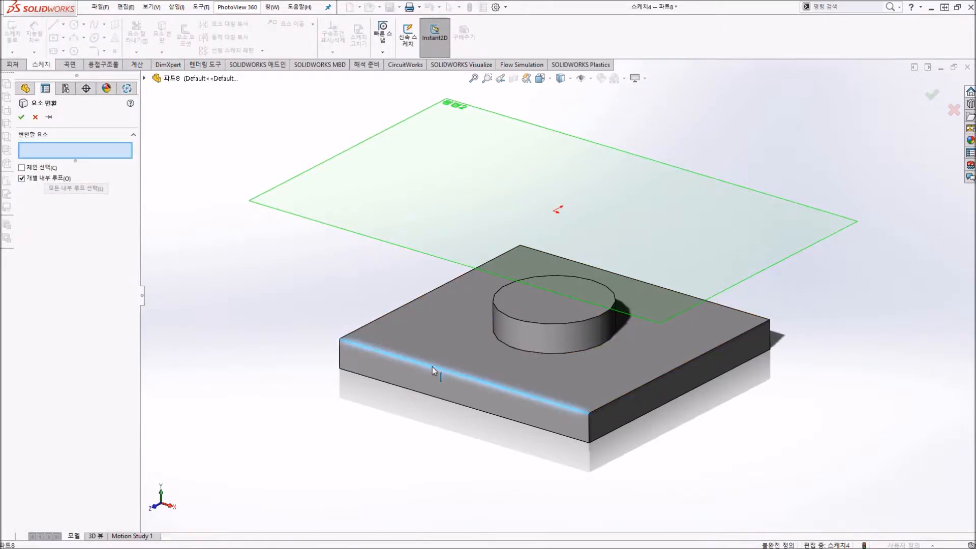
right_click(433, 367)
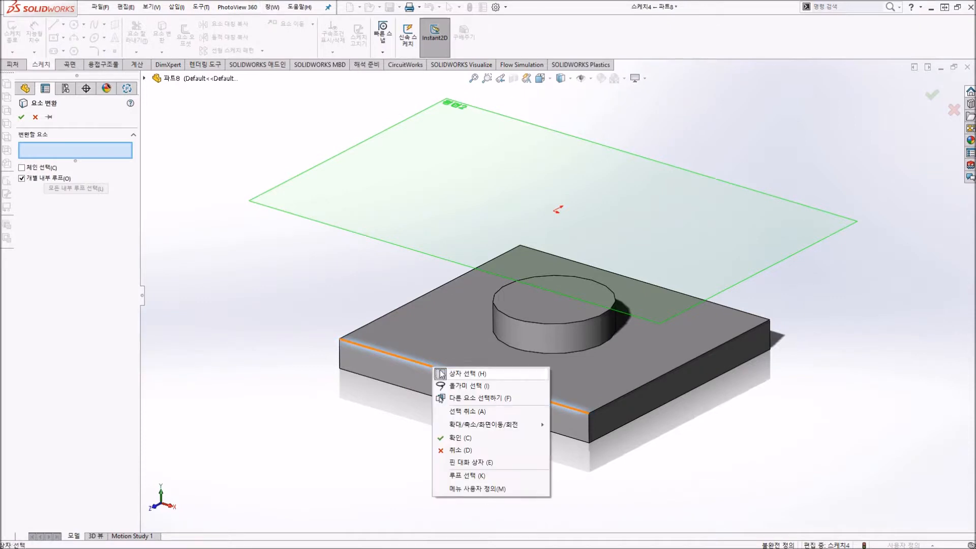
left_click(326, 414)
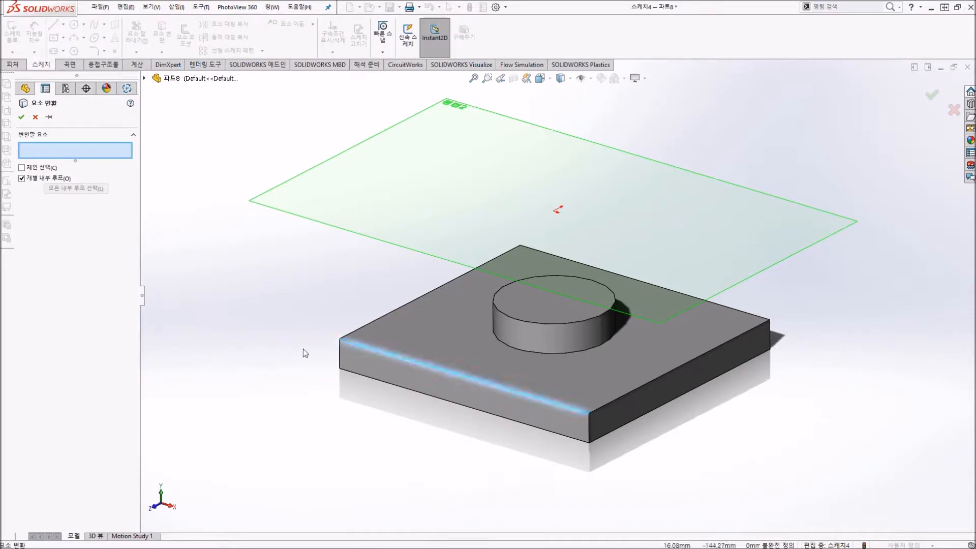
right_click(408, 359)
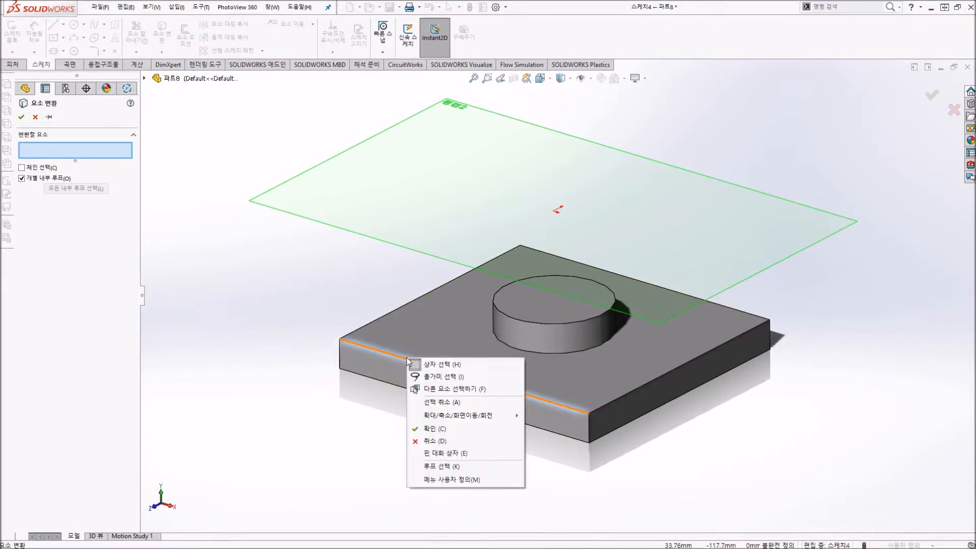
left_click(354, 342)
left_click(35, 117)
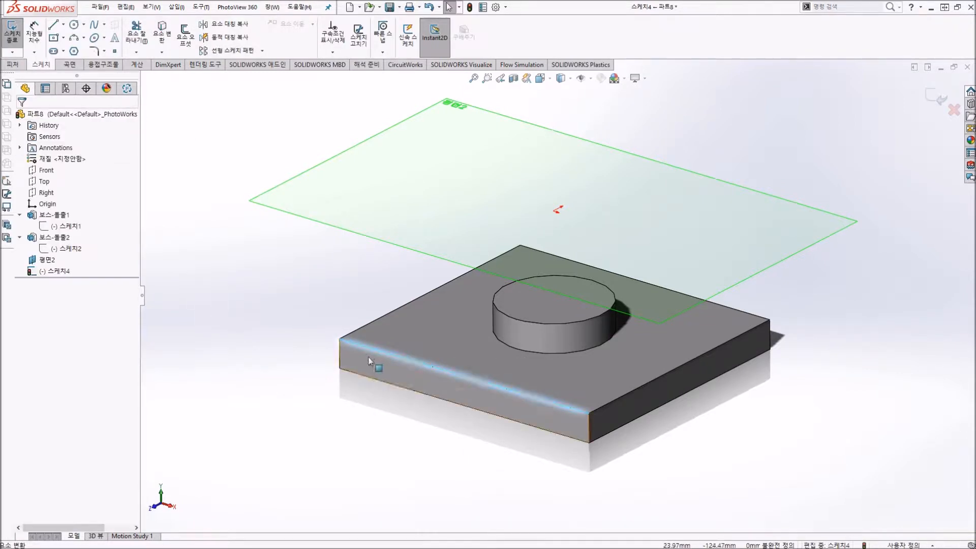
Convert the boss's top face and the plate's upper face together into sketch geometry, and delete all the converted entities
left_click(162, 31)
left_click(441, 331)
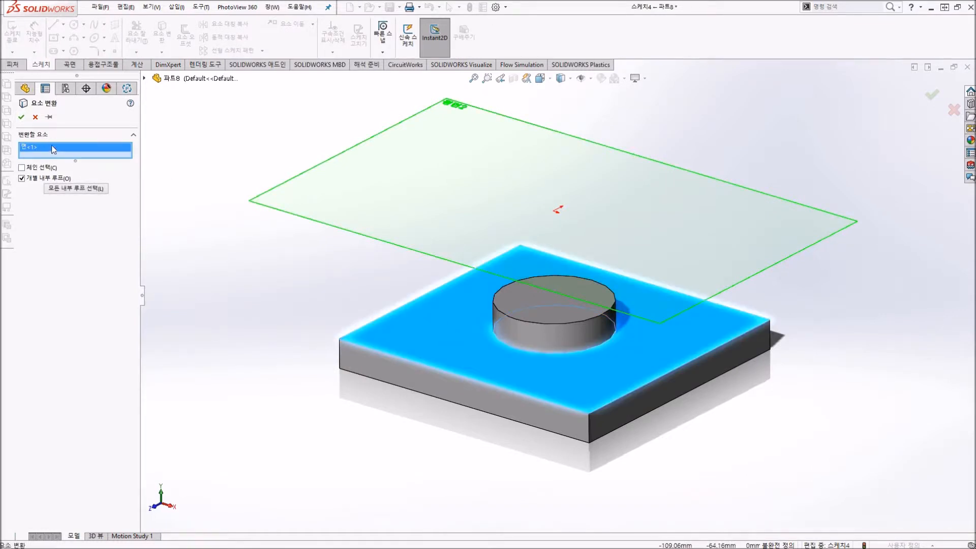
key("Delete")
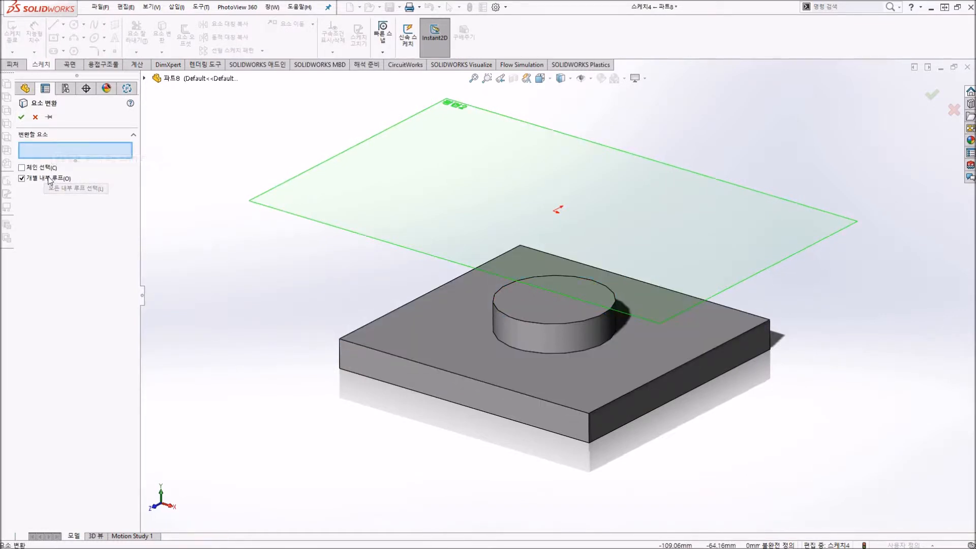
left_click(405, 370)
left_click(545, 277)
left_click(598, 376)
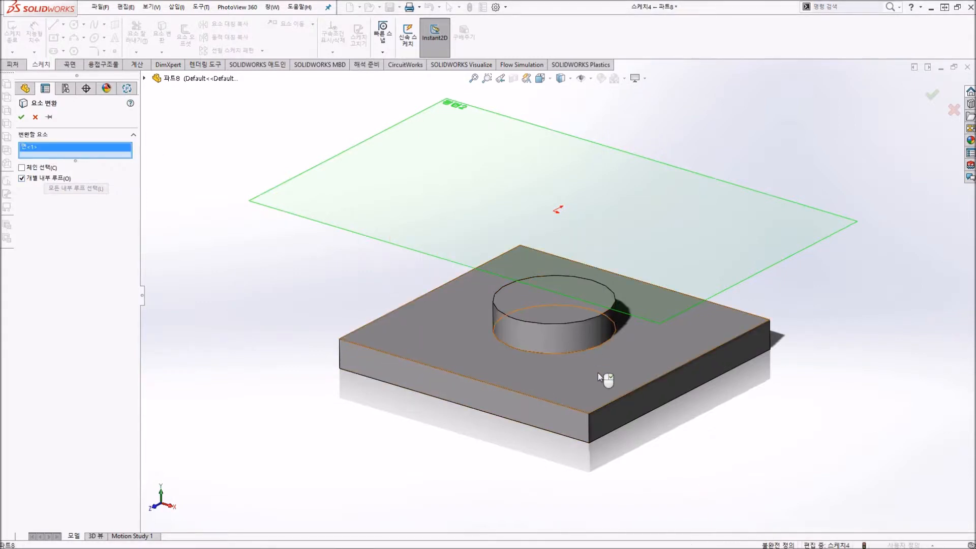
left_click(560, 374)
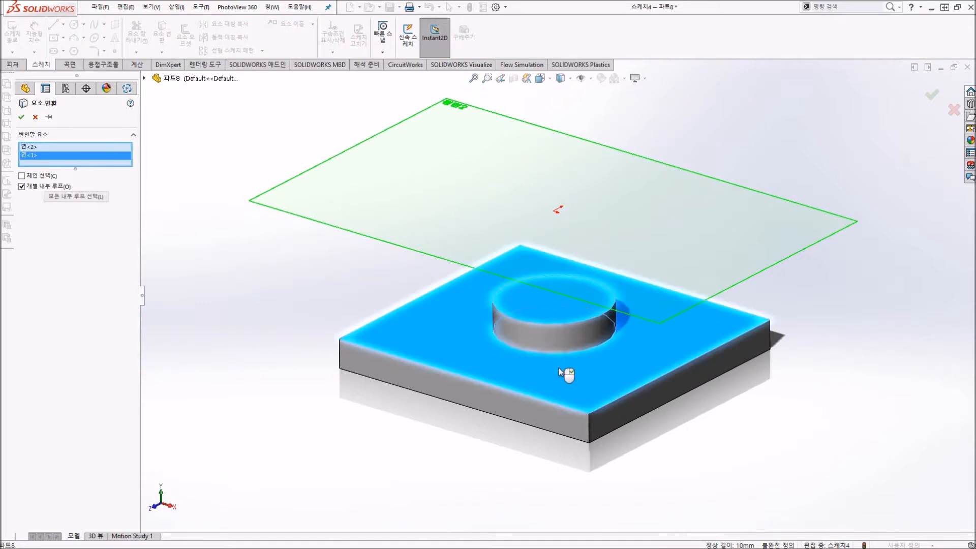
left_click(554, 345)
left_click(554, 279)
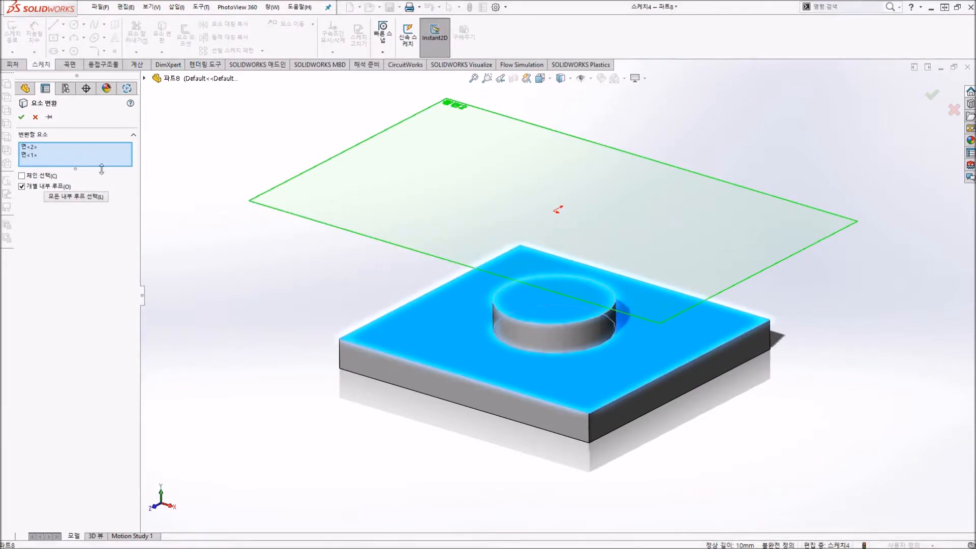
left_click(21, 117)
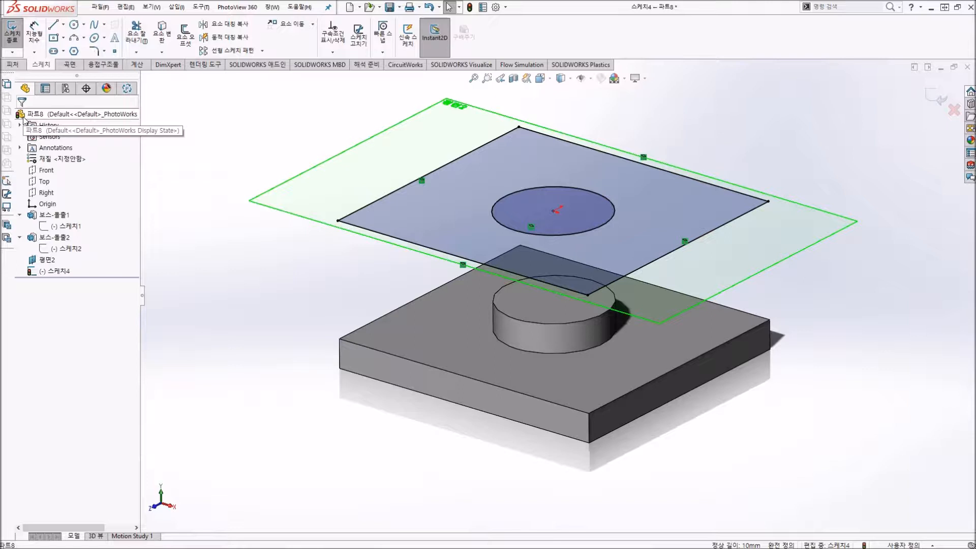
key("ctrl+a")
key("Delete")
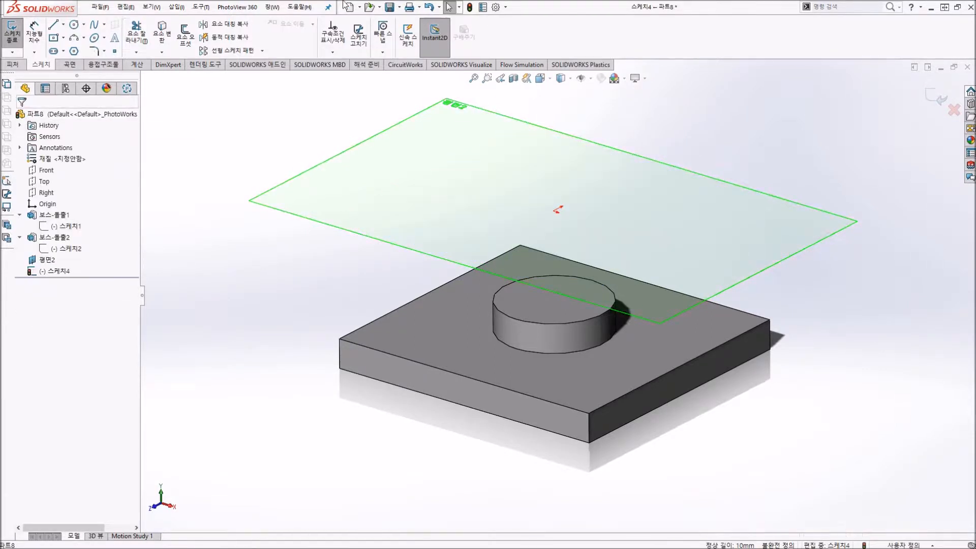
Convert only the inner loop around the boss on the plate's upper face into a sketch circle, selecting all inner loops
left_click(162, 36)
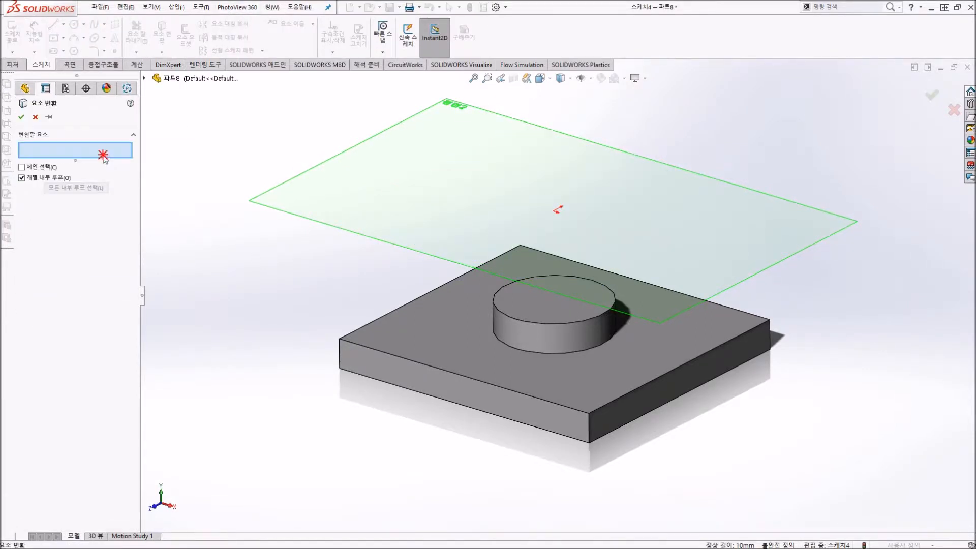
left_click(491, 343)
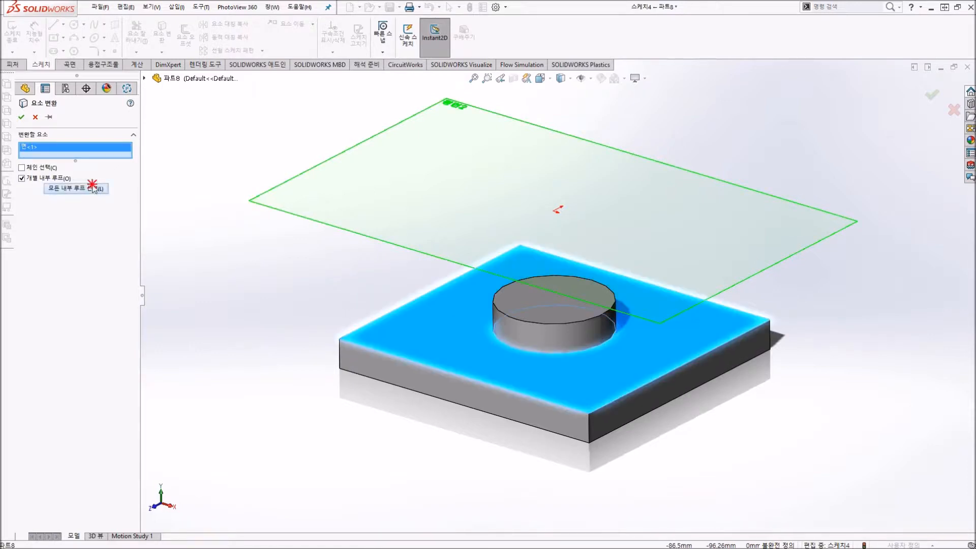
left_click(93, 188)
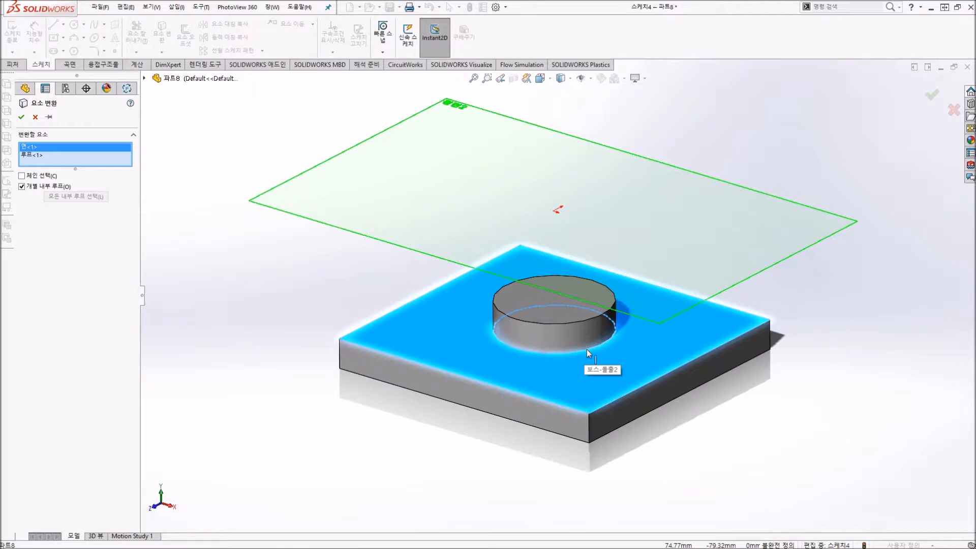
left_click(21, 117)
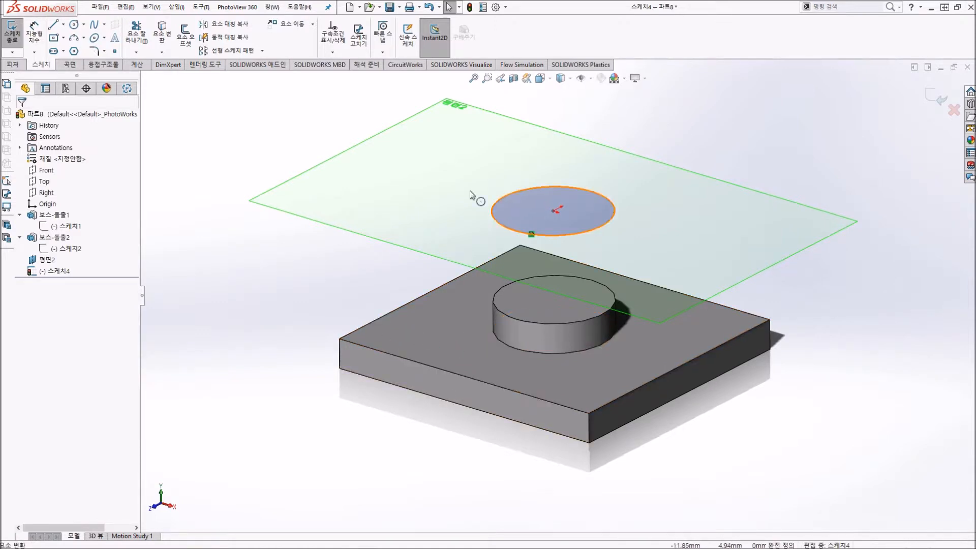
Delete the converted circle, then open Convert Entities and cancel it without choosing anything
left_click_drag(214, 137, 686, 304)
key("Delete")
left_click(162, 33)
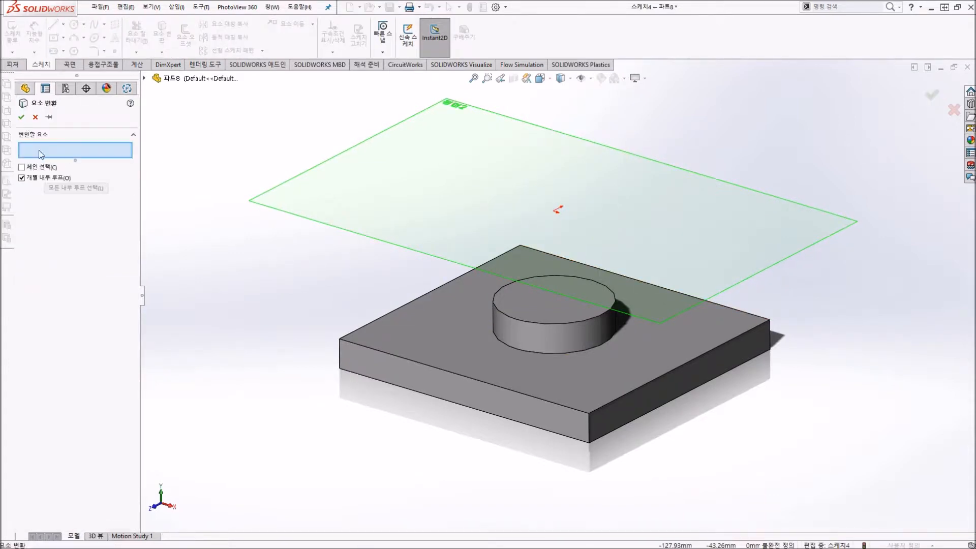
left_click(35, 118)
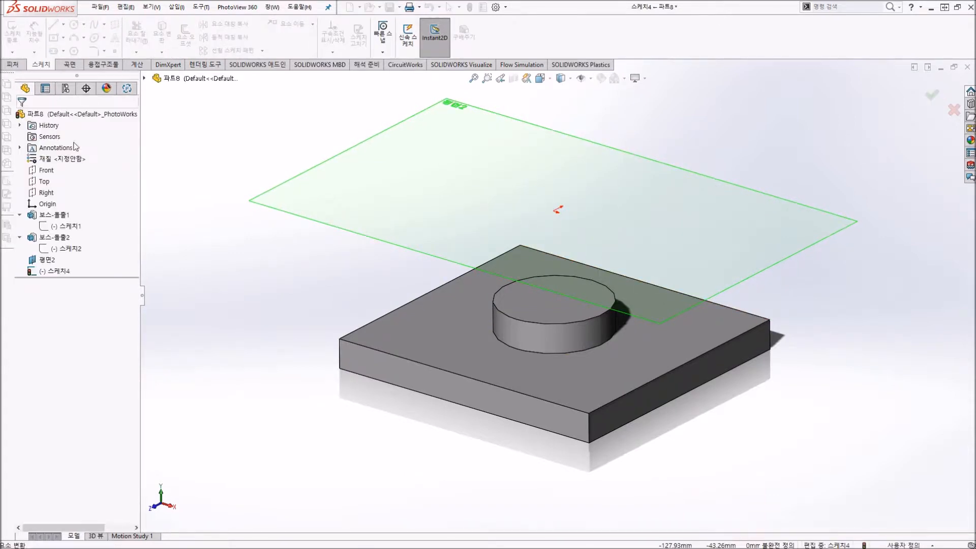
Convert the boss's preselected top circular edge into the sketch, and delete the converted circle
left_click(548, 324)
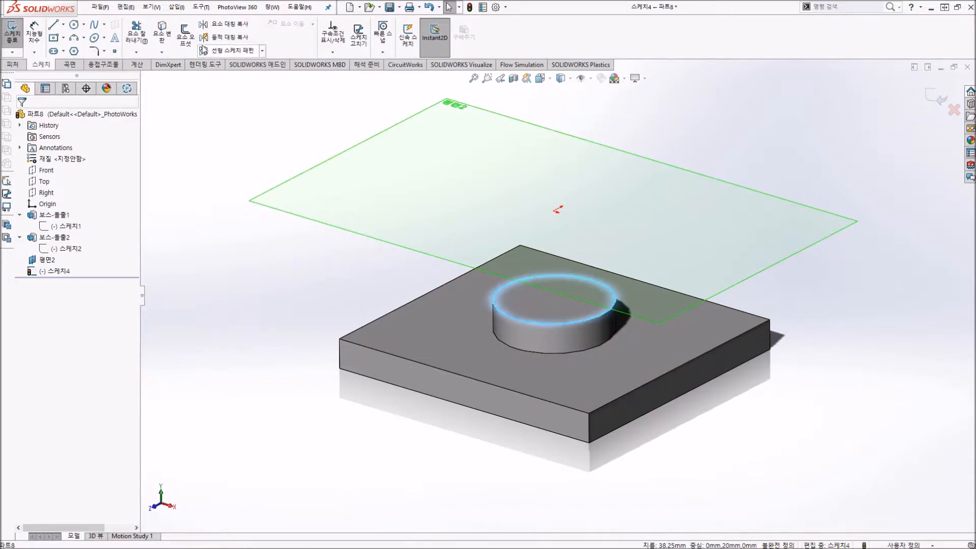
left_click(164, 33)
left_click_drag(184, 130, 667, 316)
key("Delete")
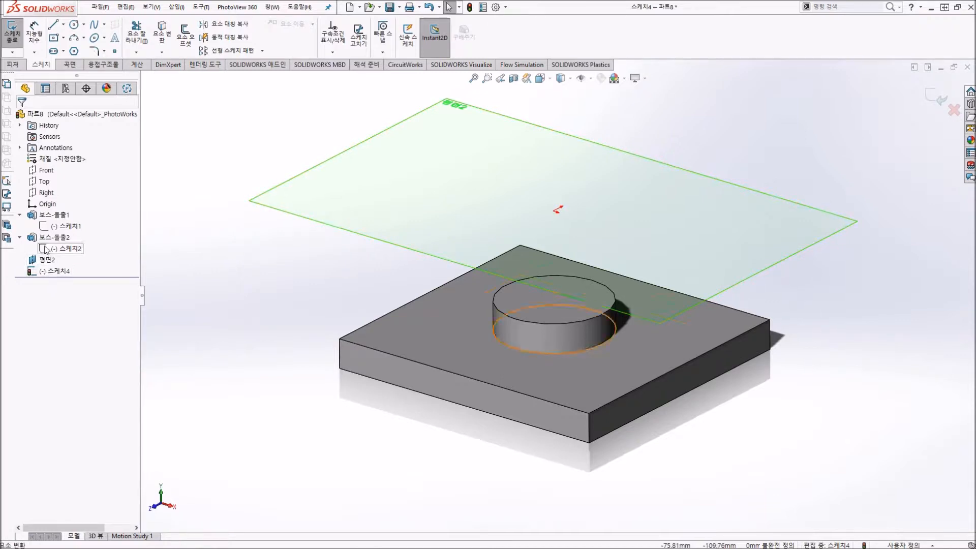
Convert the plate's base sketch 스케치1 into the current sketch, and delete all the converted lines
left_click(46, 227)
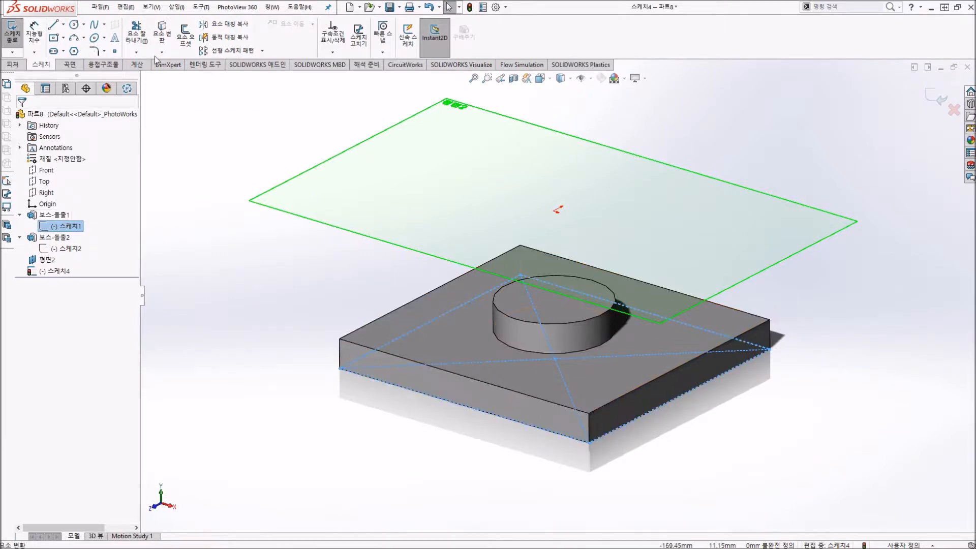
left_click(163, 34)
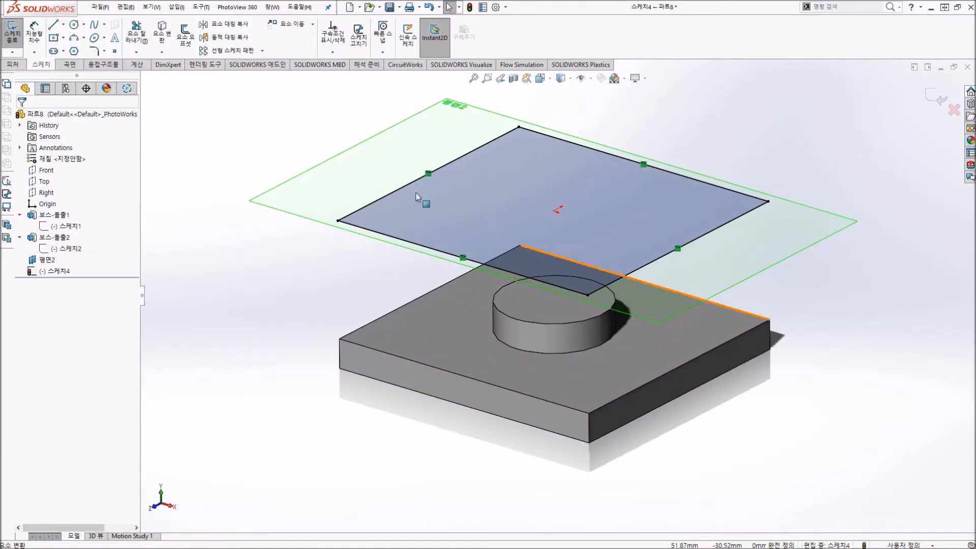
left_click(155, 104)
left_click(198, 109)
left_click_drag(198, 109, 802, 369)
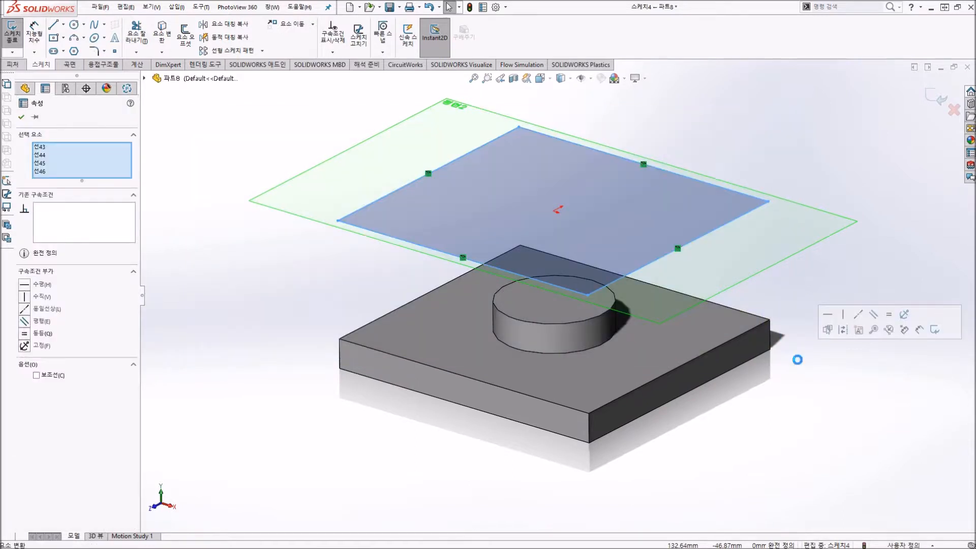
key("Delete")
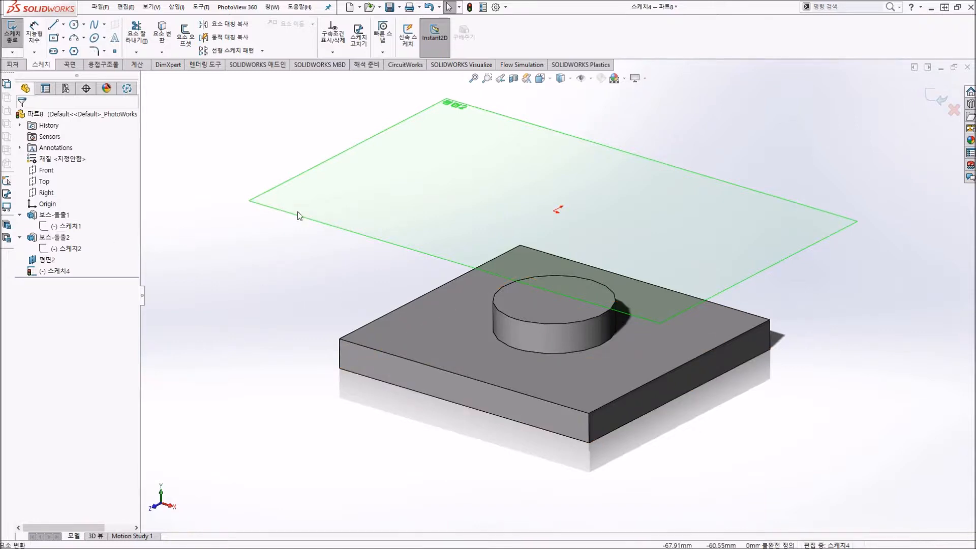
Exit the empty sketch on the offset plane and hide plane 평면2
left_click(163, 52)
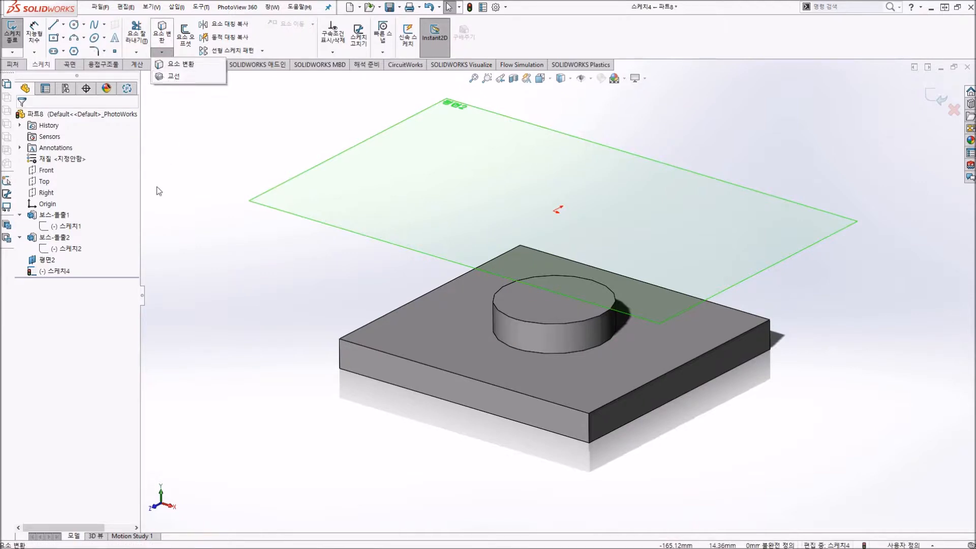
right_click(70, 275)
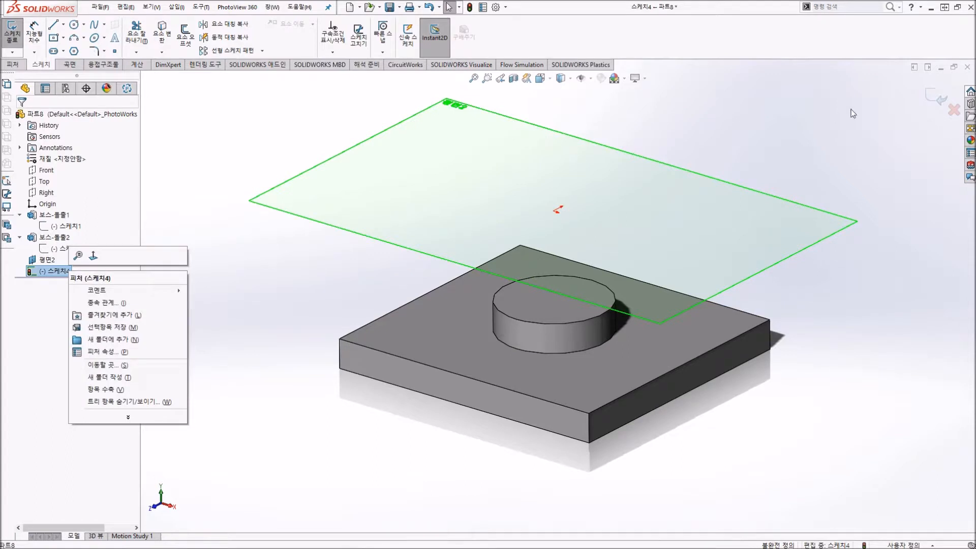
left_click(933, 95)
right_click(433, 185)
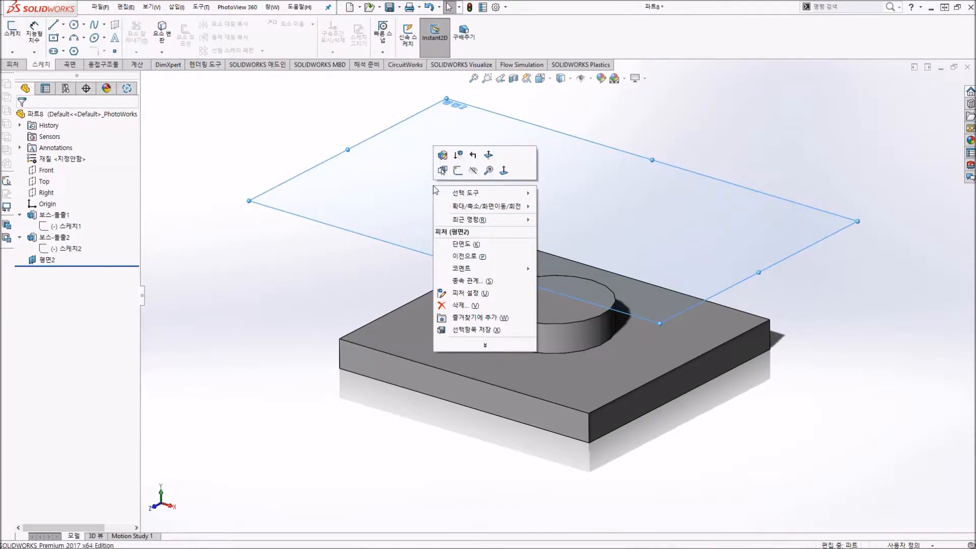
left_click(473, 170)
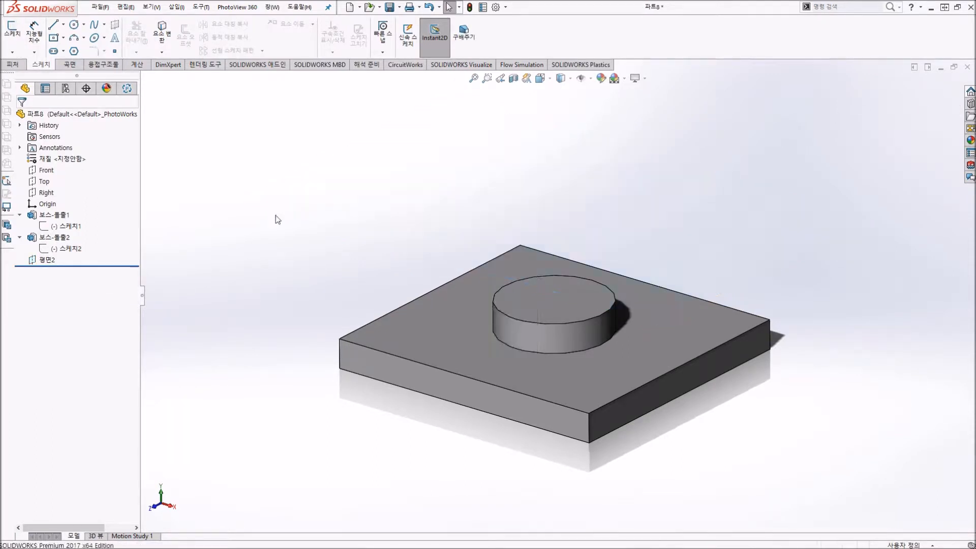
Start a sketch on the Front plane, try and cancel an Intersection Curve on the plate's side face, and show the Front plane
left_click(43, 170)
left_click(163, 53)
left_click(170, 63)
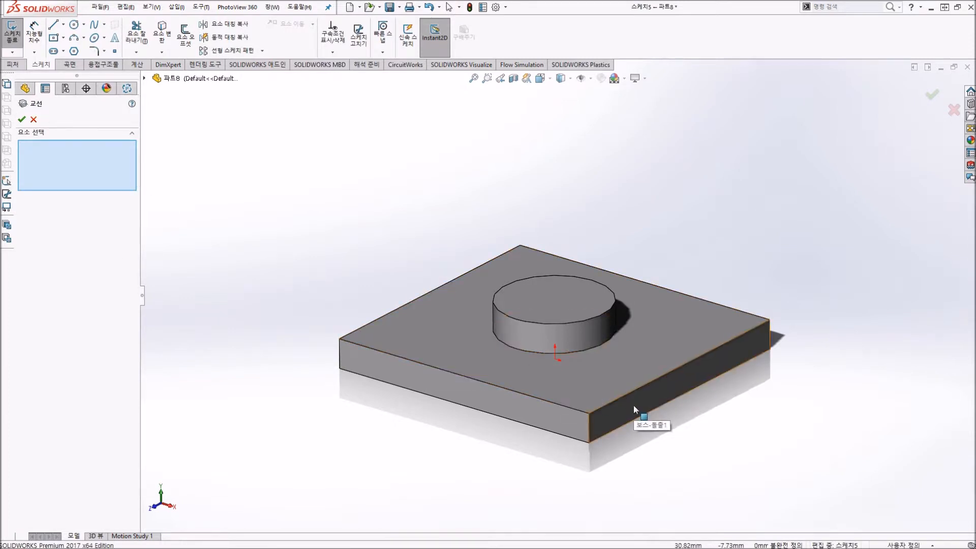
left_click(622, 418)
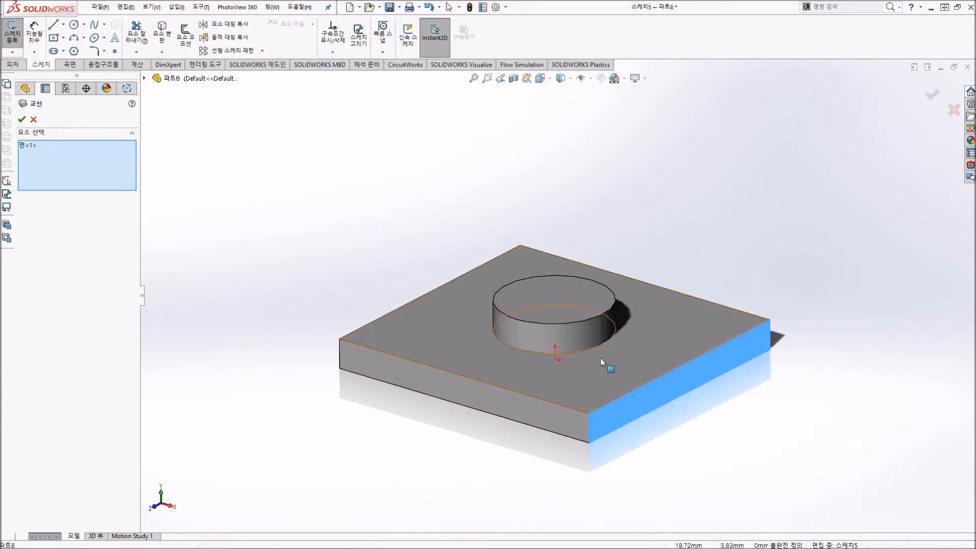
left_click(34, 118)
right_click(43, 173)
key("Escape")
Create intersection curves on the Front plane from the plate's two crossing side faces, upper and lower faces, and the boss's side and top
left_click(161, 52)
left_click(173, 74)
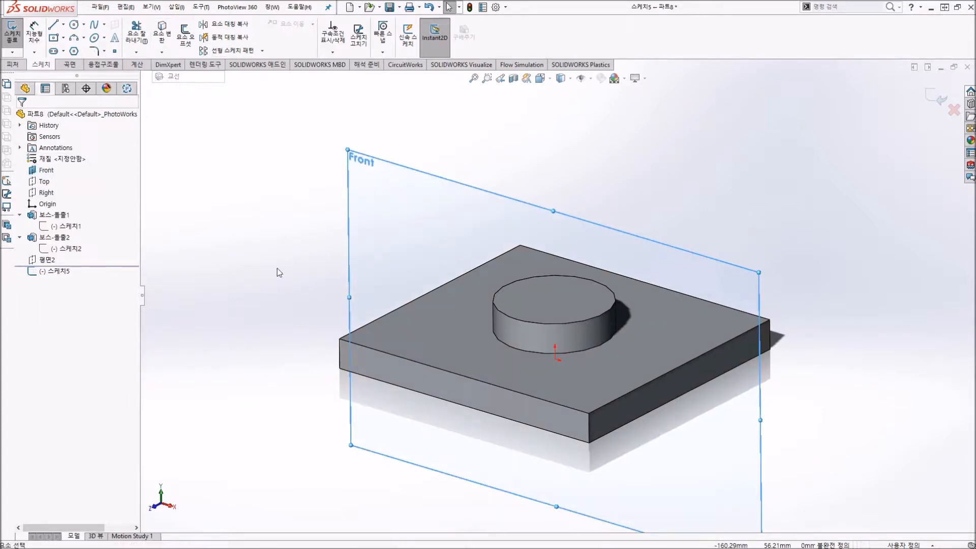
left_click(614, 414)
left_click(579, 356)
left_click(576, 345)
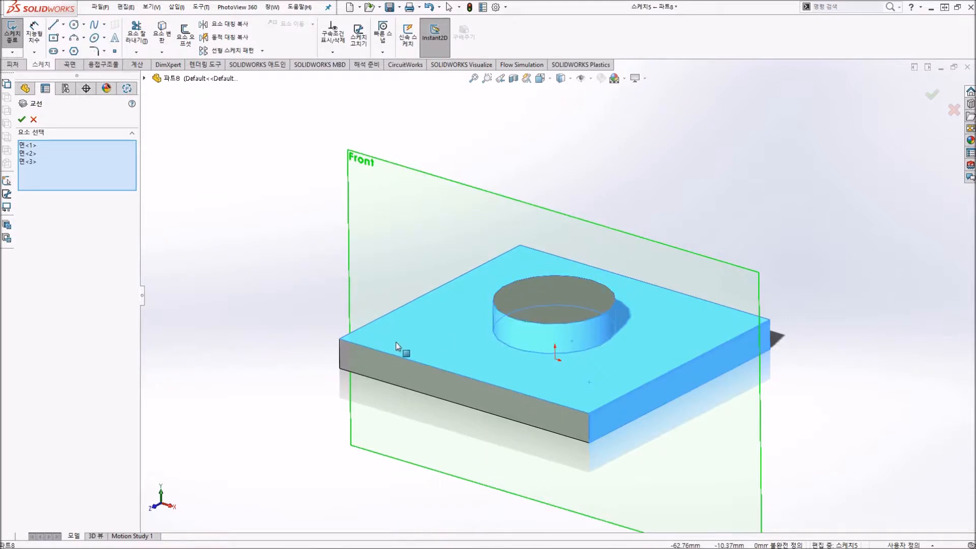
middle_click_drag(395, 343, 457, 374)
left_click(421, 356)
middle_click_drag(532, 430, 524, 346)
left_click(523, 343)
middle_click_drag(324, 283, 277, 364)
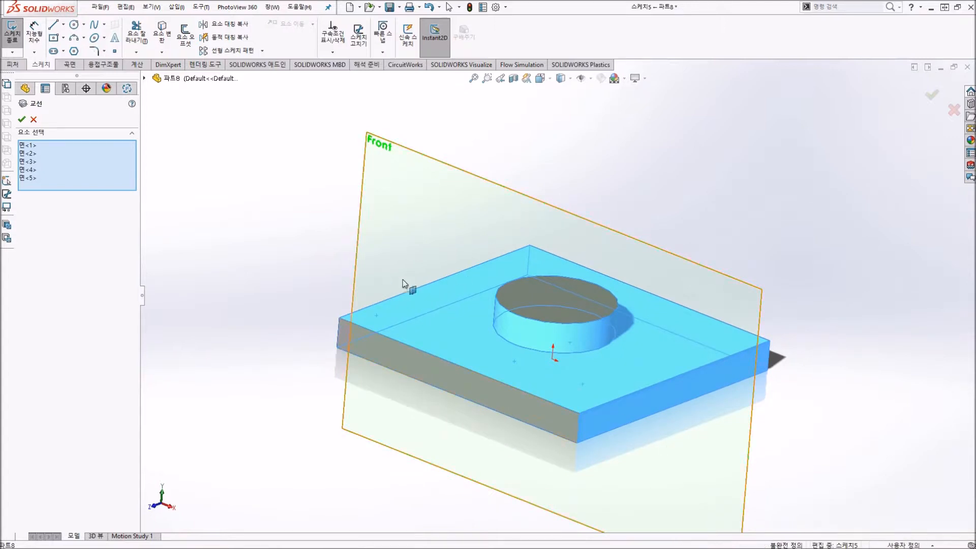
left_click(570, 313)
mouse_move(457, 263)
middle_mouse_down()
mouse_move(444, 320)
mouse_move(450, 312)
middle_mouse_up()
scroll(451, 312, "down", 1)
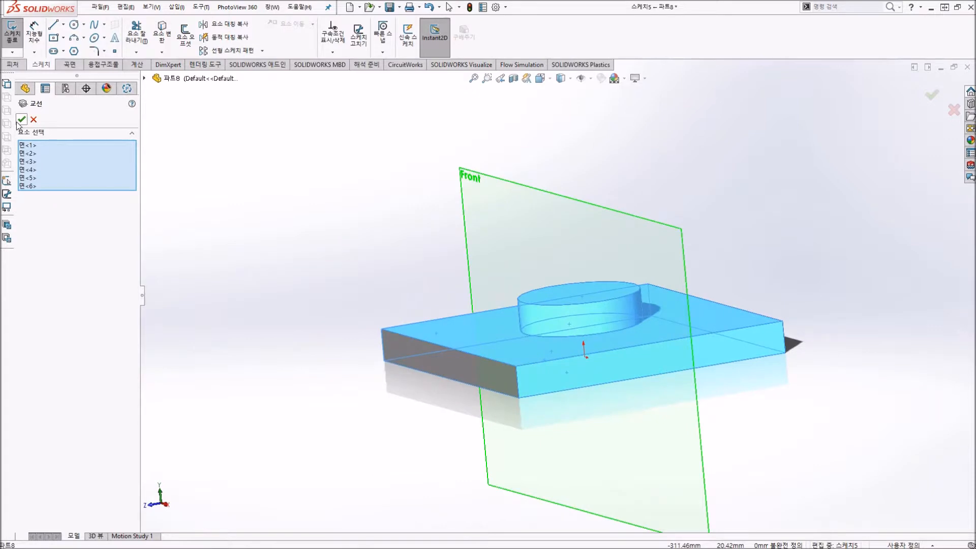
left_click(22, 120)
middle_click_drag(645, 310, 580, 325)
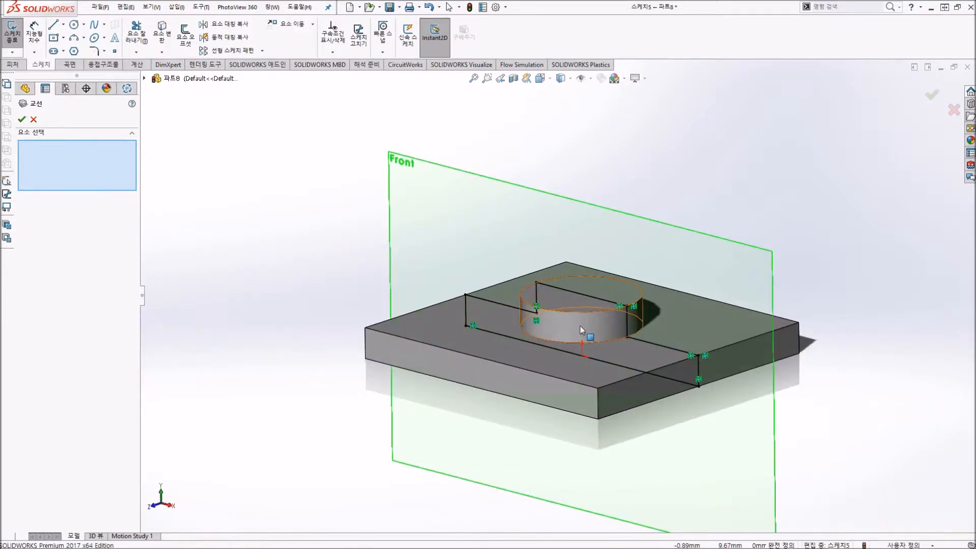
Try Intersection Curve on the plate's front and rear faces parallel to the Front plane, and delete all existing section curves
left_click(543, 394)
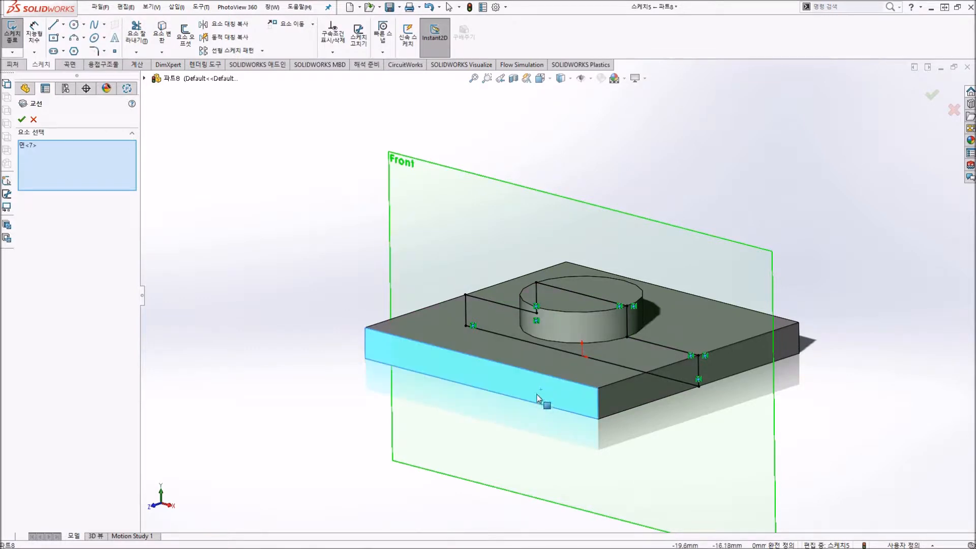
middle_click_drag(539, 398, 638, 319)
left_click(612, 331)
key("ctrl+shift+z")
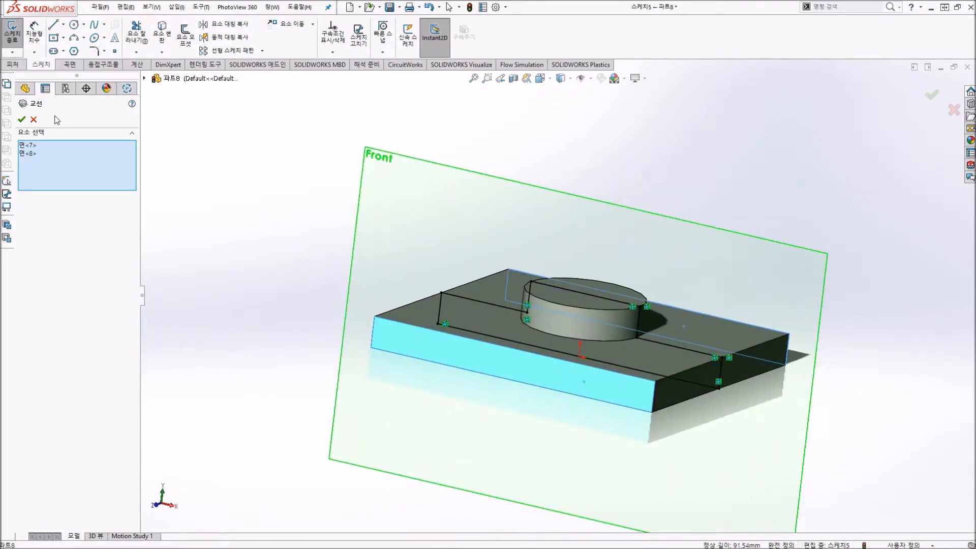
left_click(22, 121)
middle_click_drag(563, 363, 508, 322)
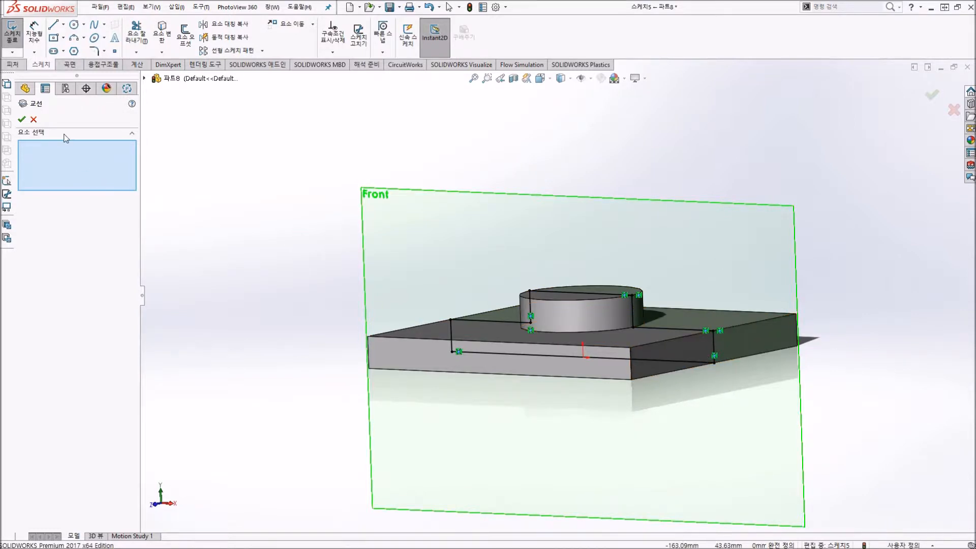
left_click(34, 120)
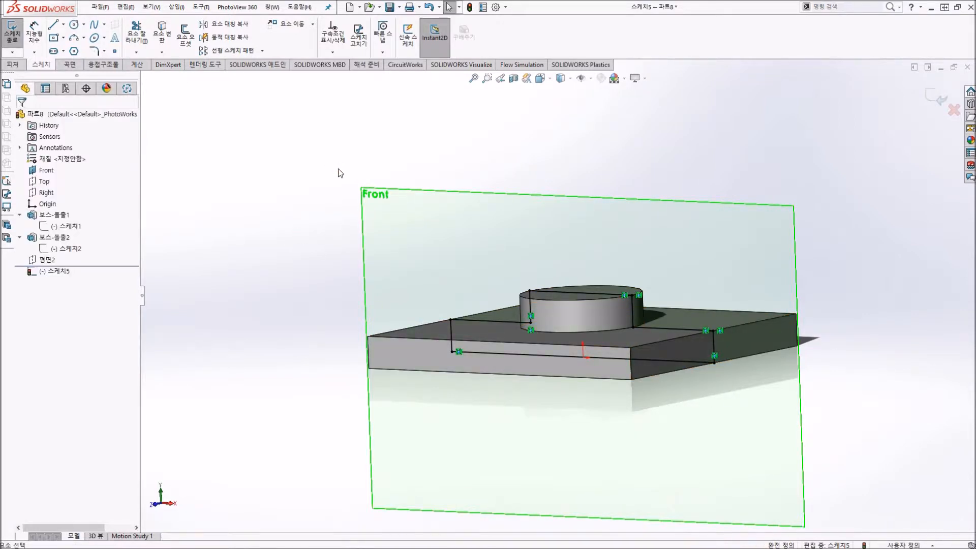
key("ctrl+a")
key("Delete")
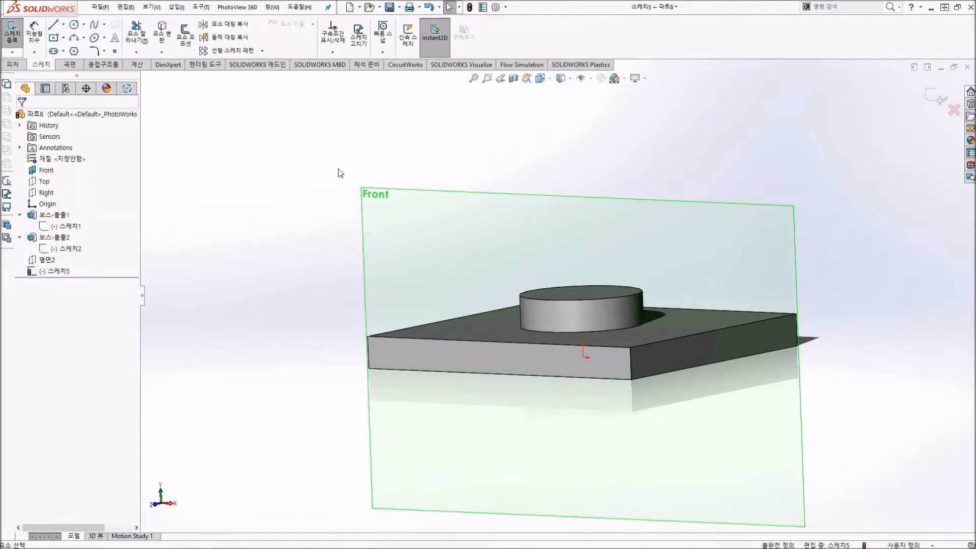
Convert the plate's front and rear faces into the Front plane sketch with Convert Entities, and delete the converted geometry
left_click(162, 33)
left_click(558, 363)
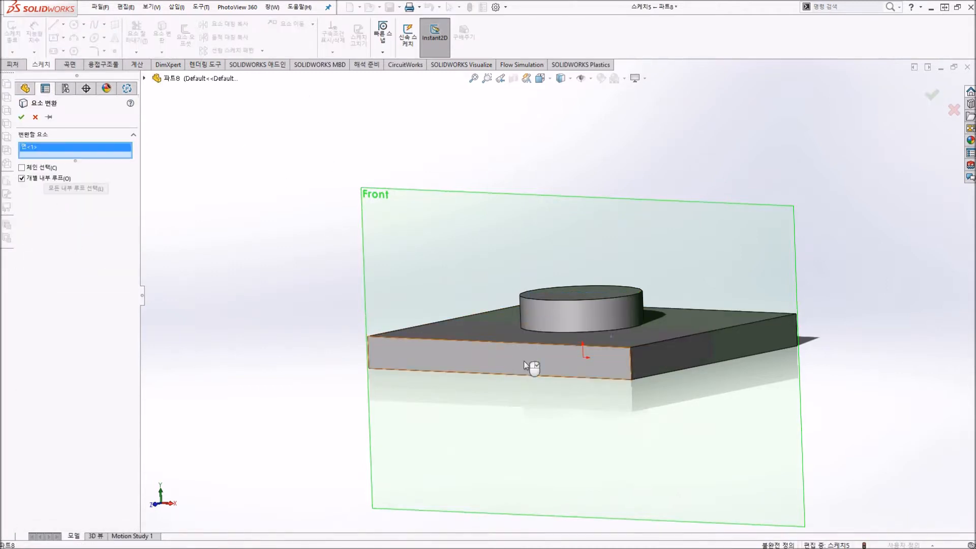
middle_click_drag(558, 362, 552, 328)
left_click(659, 362)
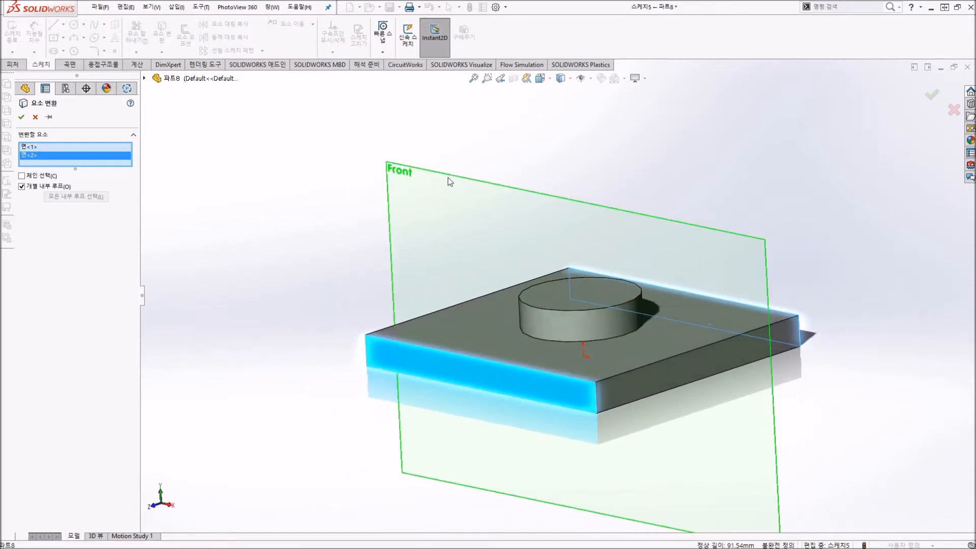
left_click(26, 117)
mouse_move(542, 361)
middle_mouse_down()
mouse_move(460, 307)
mouse_move(458, 318)
mouse_move(508, 330)
middle_mouse_up()
left_click_drag(321, 279, 708, 468)
key("Delete")
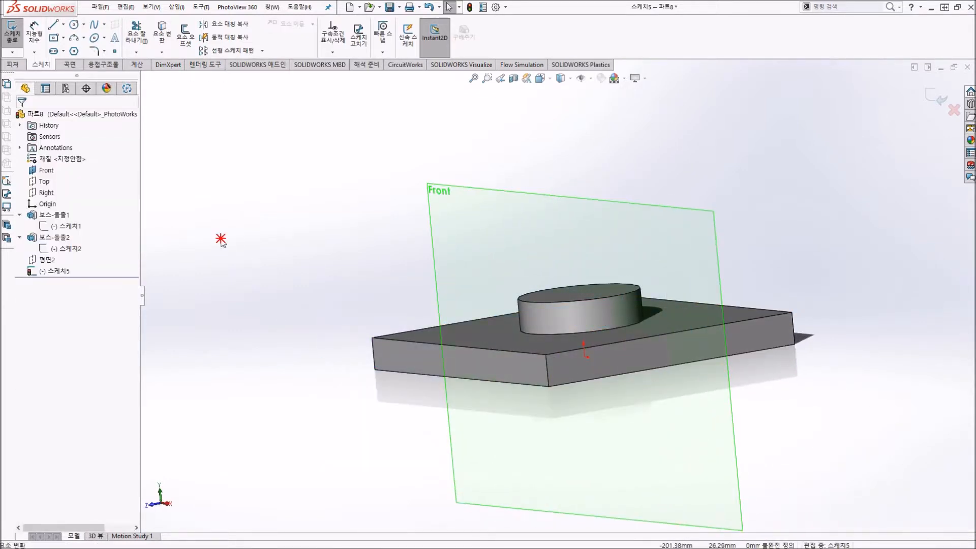
Try Intersection Curve again on the plate's front and rear faces with the sketch empty, and leave the command
left_click(162, 53)
left_click(168, 64)
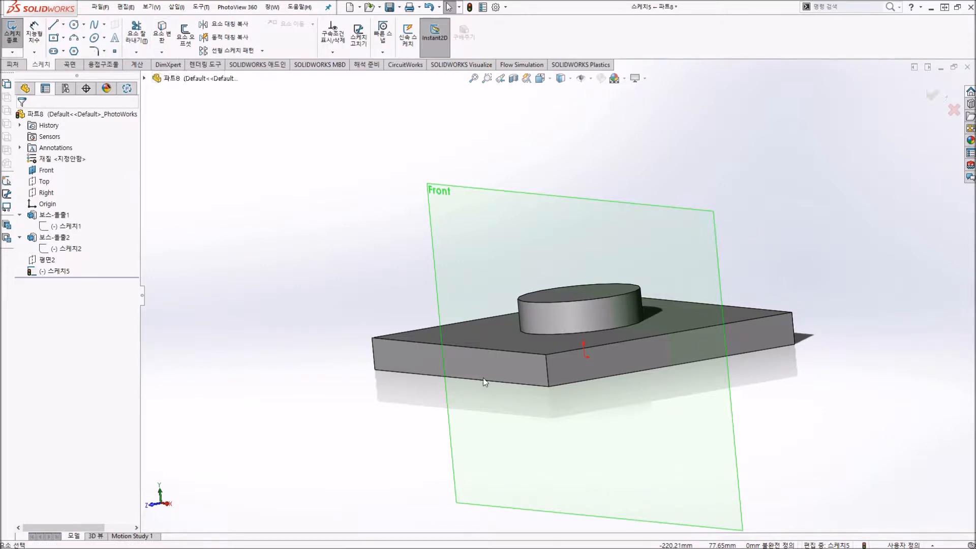
left_click(468, 370)
middle_click_drag(313, 276, 578, 365)
left_click(577, 366)
middle_click_drag(450, 346, 558, 307)
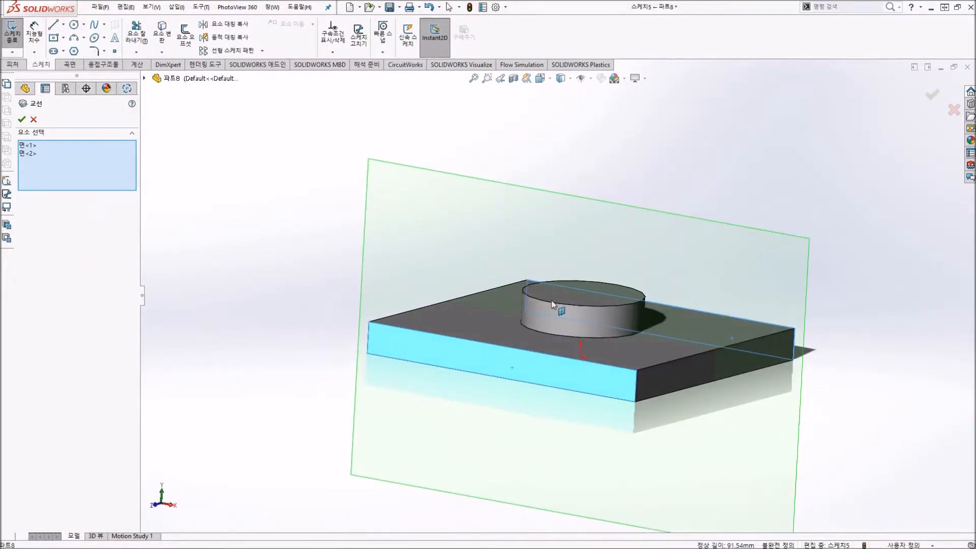
left_click(23, 119)
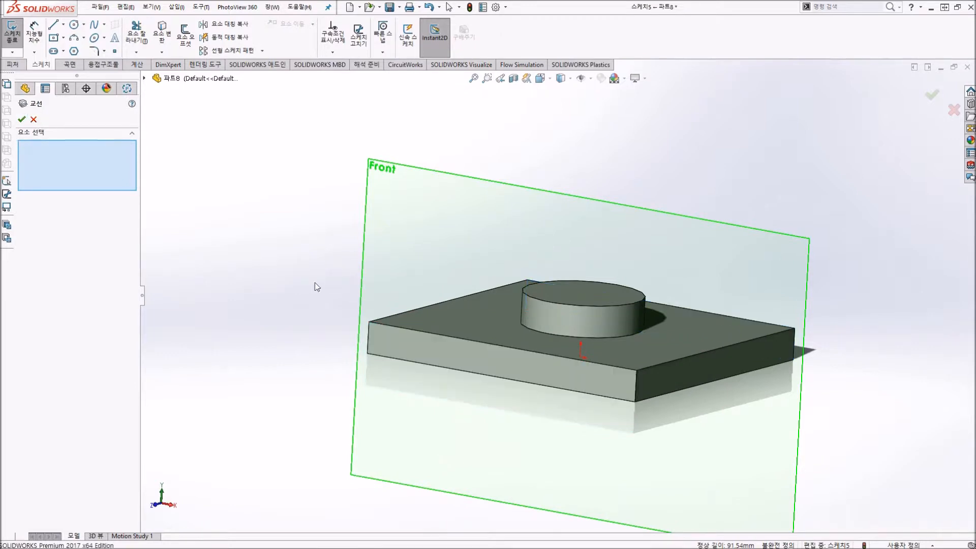
left_click(22, 120)
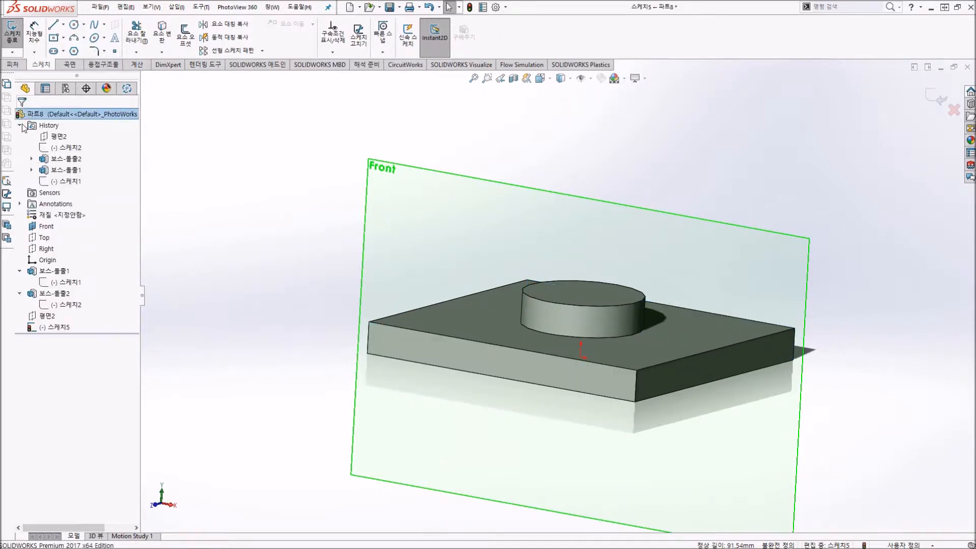
Try Intersection Curve on only the plate's front face, parallel to the Front plane
left_click(170, 34)
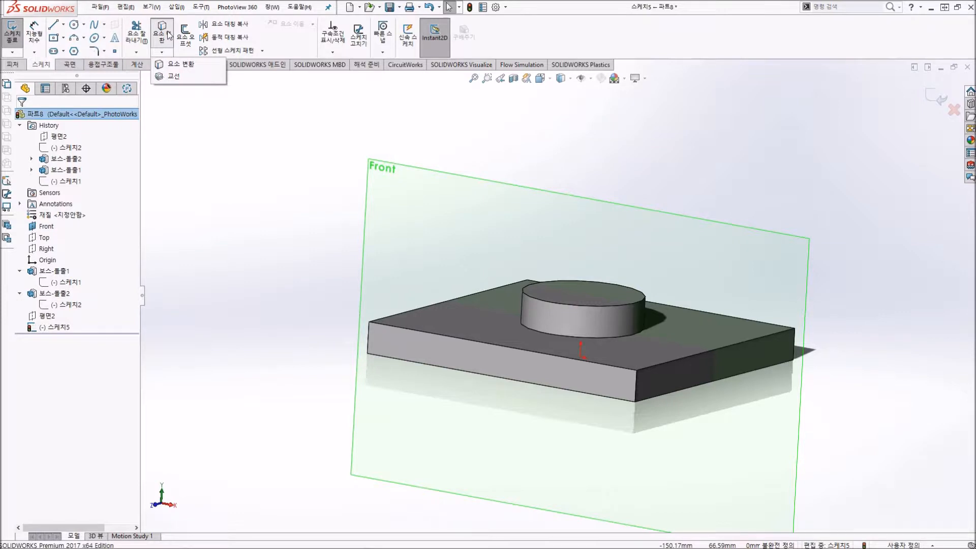
left_click(162, 53)
left_click(161, 52)
left_click(174, 76)
left_click(397, 341)
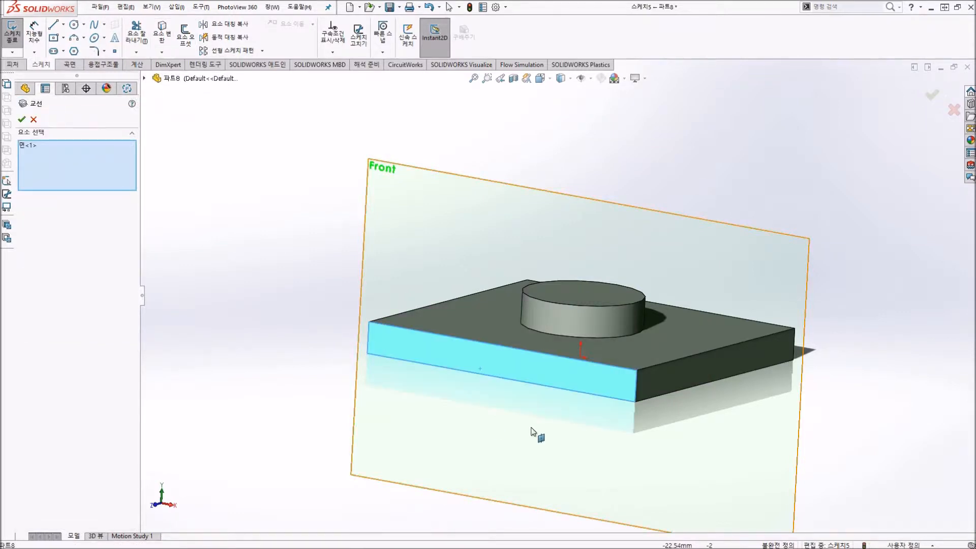
middle_click_drag(492, 430, 478, 251)
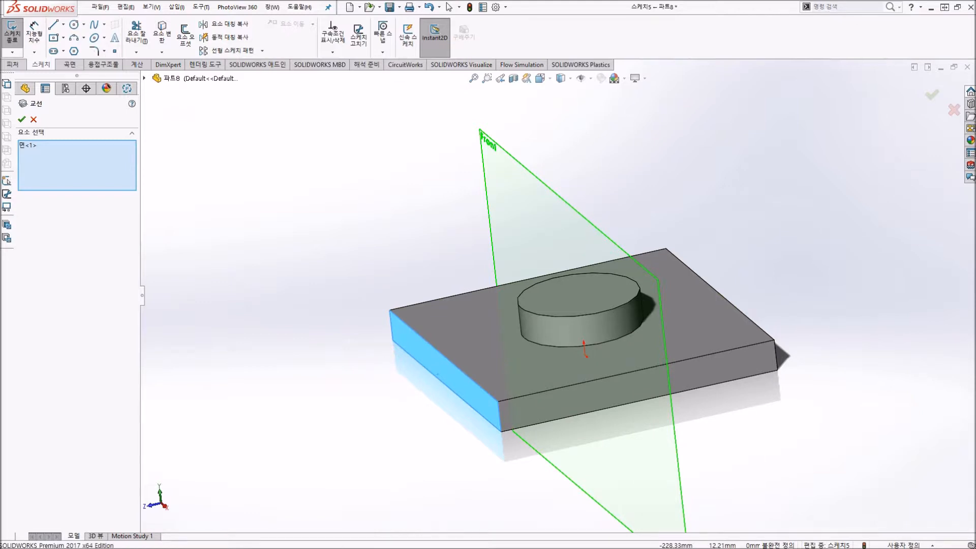
left_click(21, 120)
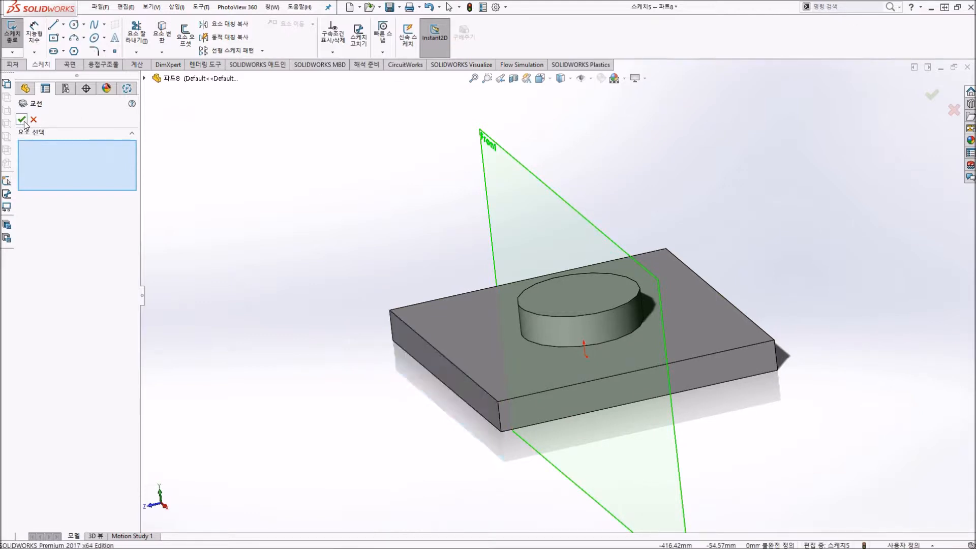
Leave Intersection Curve and exit the empty sketch on the Front plane
middle_click_drag(480, 375, 551, 318)
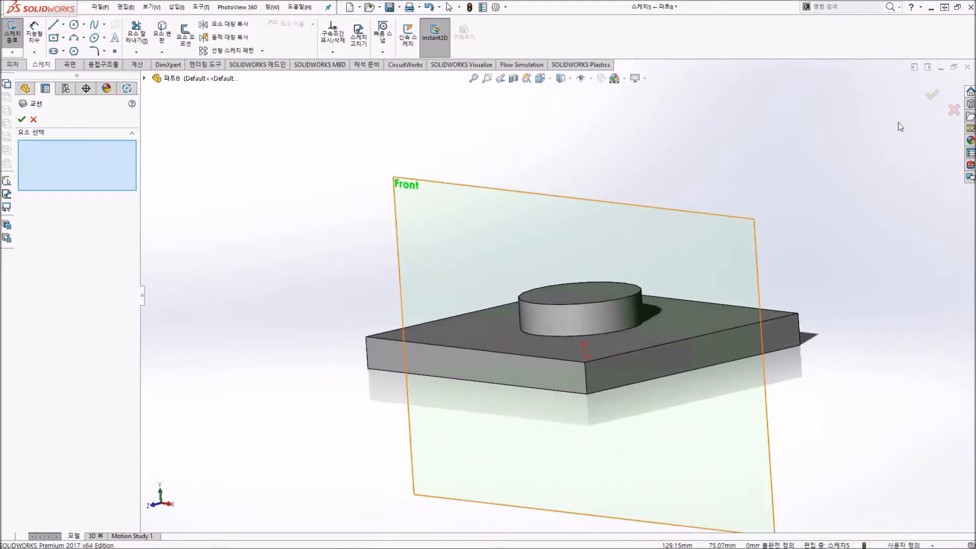
left_click(934, 95)
left_click(448, 183)
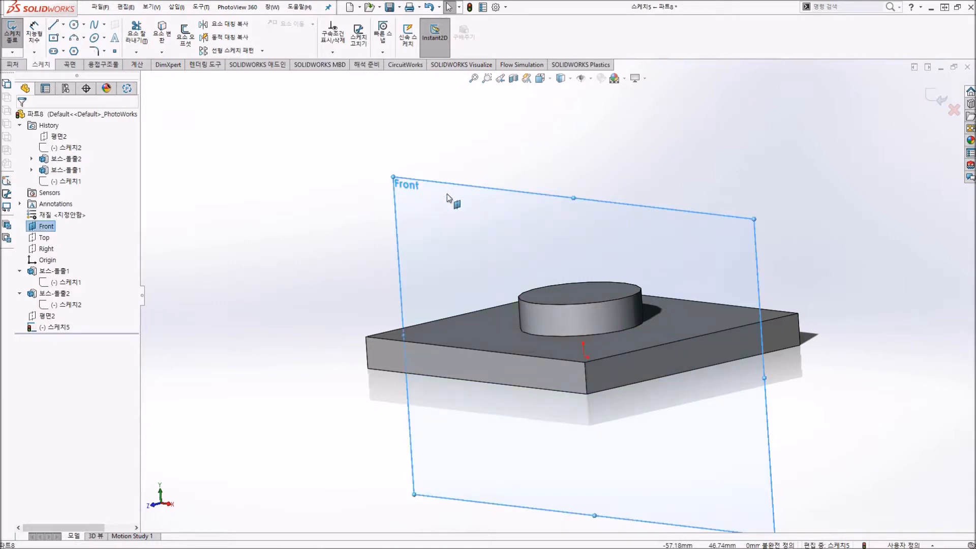
right_click(492, 221)
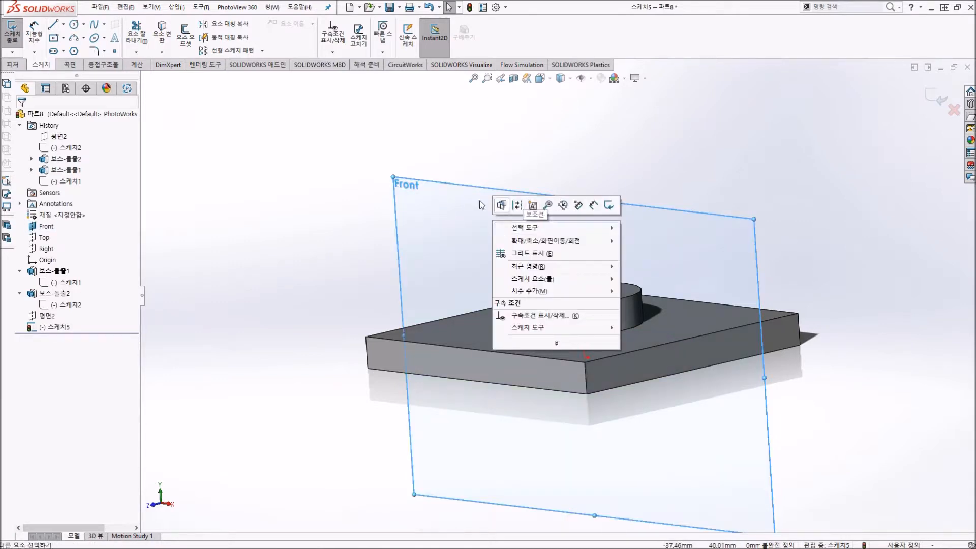
left_click(325, 207)
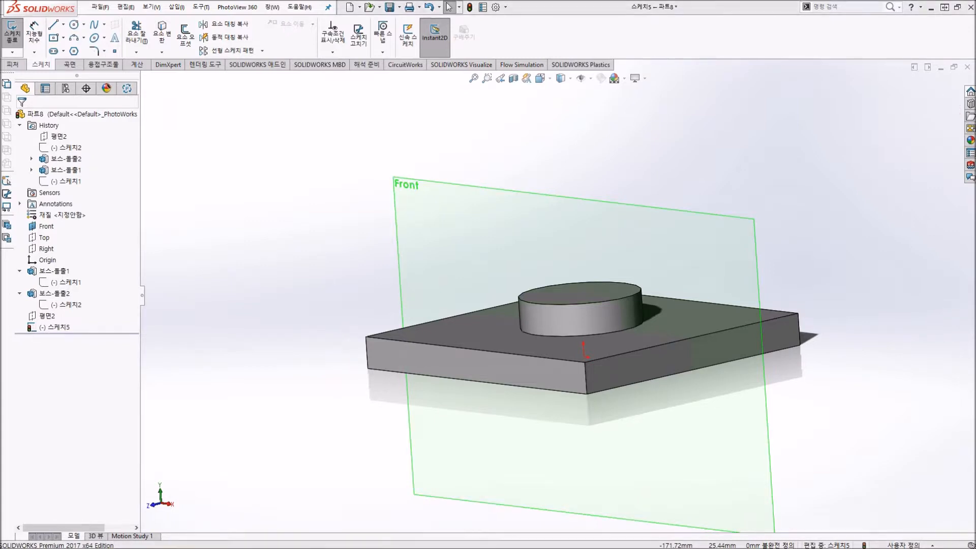
right_click(585, 207)
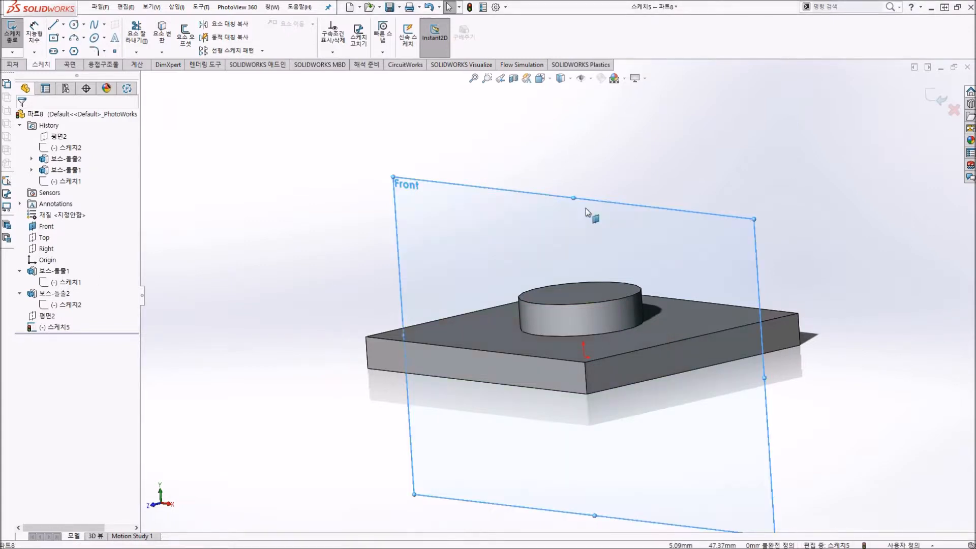
left_click(747, 163)
left_click(937, 97)
Close the plate part without saving its changes
right_click(562, 265)
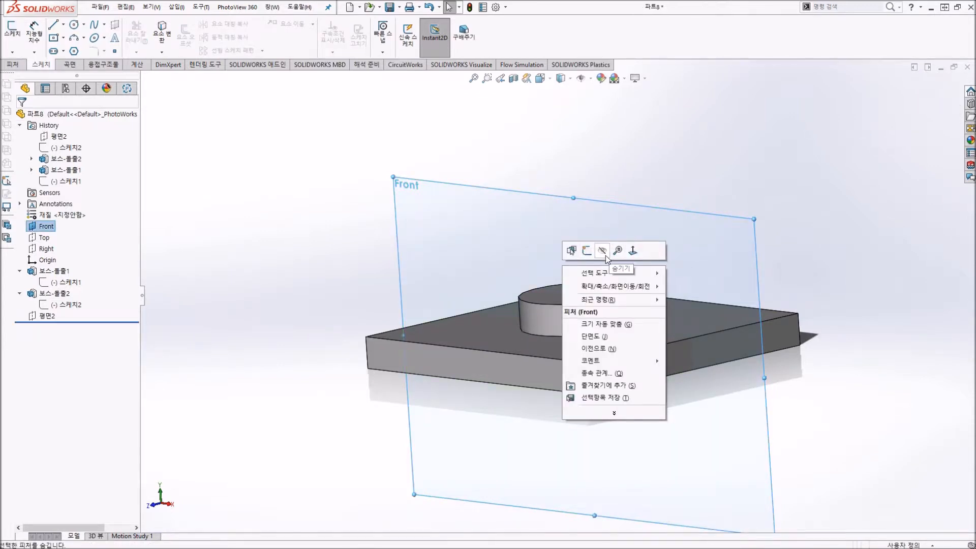
left_click(480, 116)
left_click(967, 68)
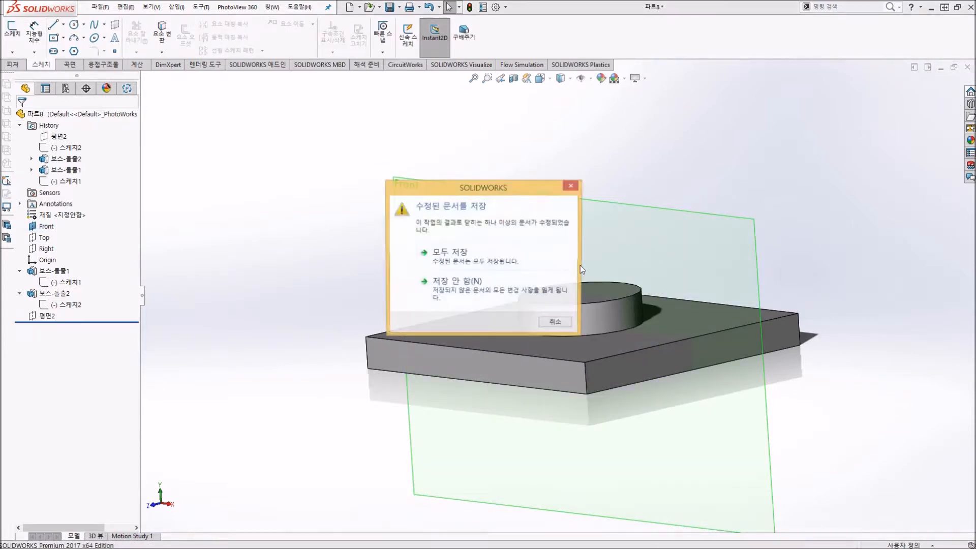
left_click(458, 288)
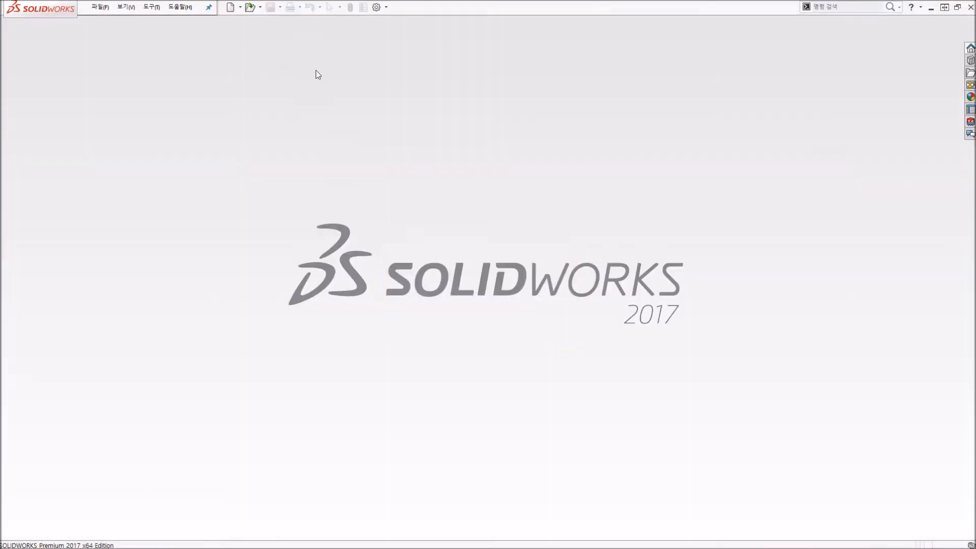
Create a new part document
left_click(237, 7)
left_click(489, 366)
left_click(486, 364)
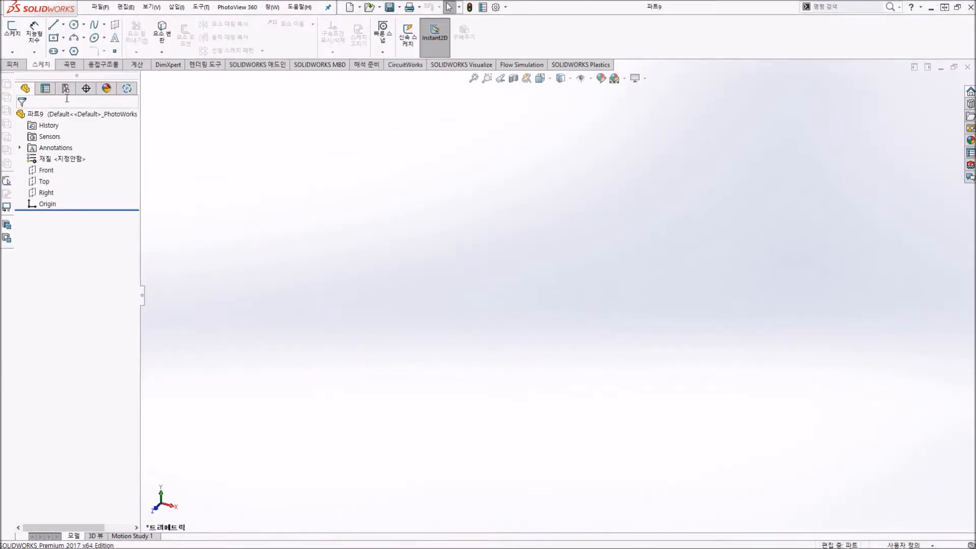
Sketch three partly overlapping centre rectangles on the Top plane, the first two about 95 × 77 mm and 125 × 95 mm
left_click(46, 170)
left_click(45, 181)
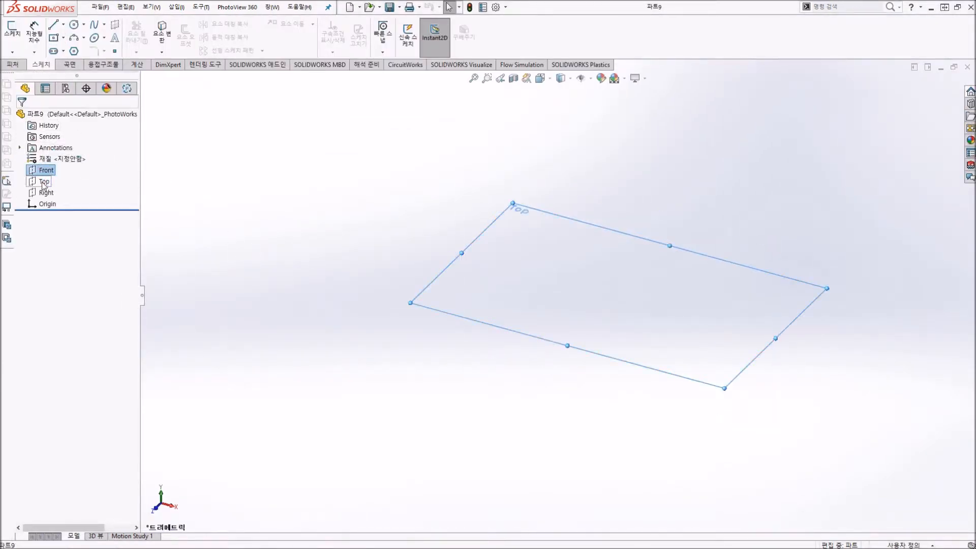
left_click(53, 38)
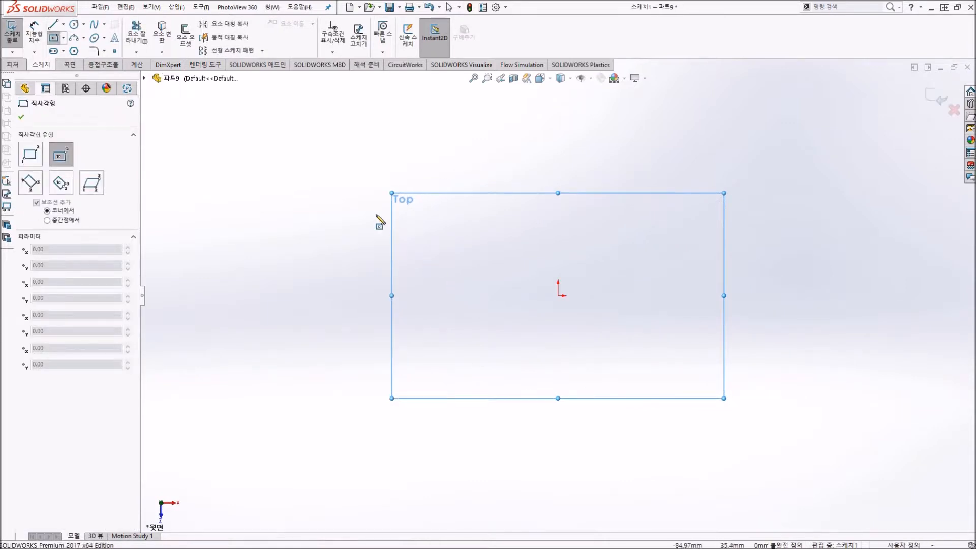
left_click(330, 177)
left_click(428, 254)
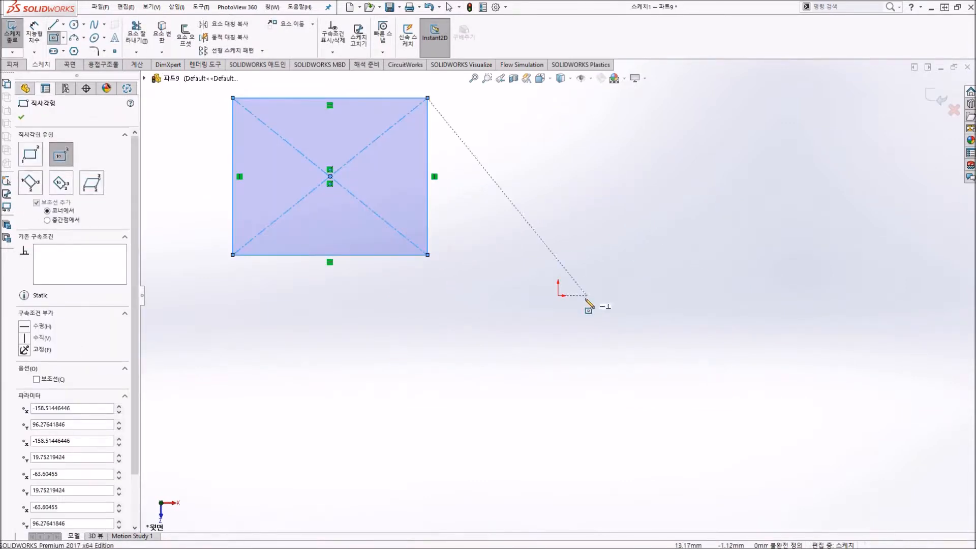
left_click(544, 266)
left_click(674, 364)
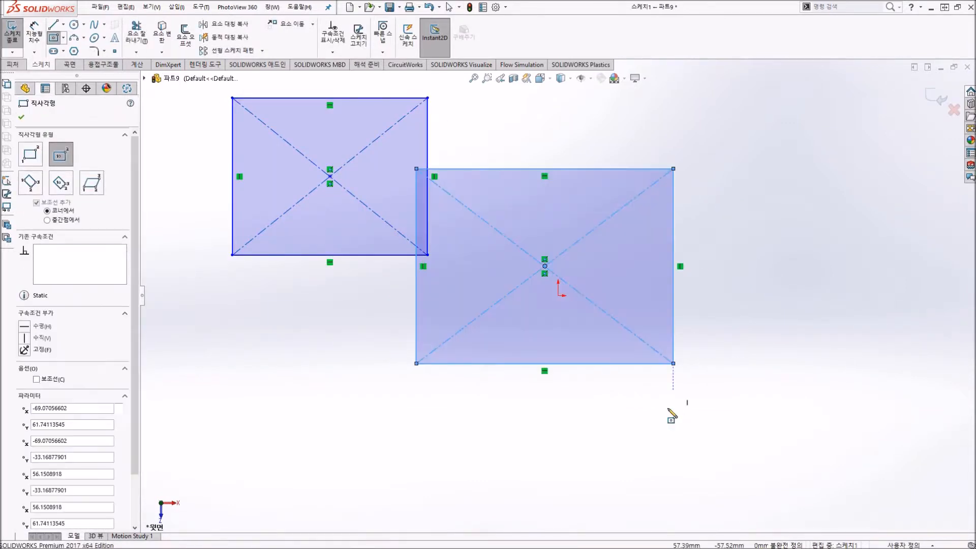
left_click(633, 314)
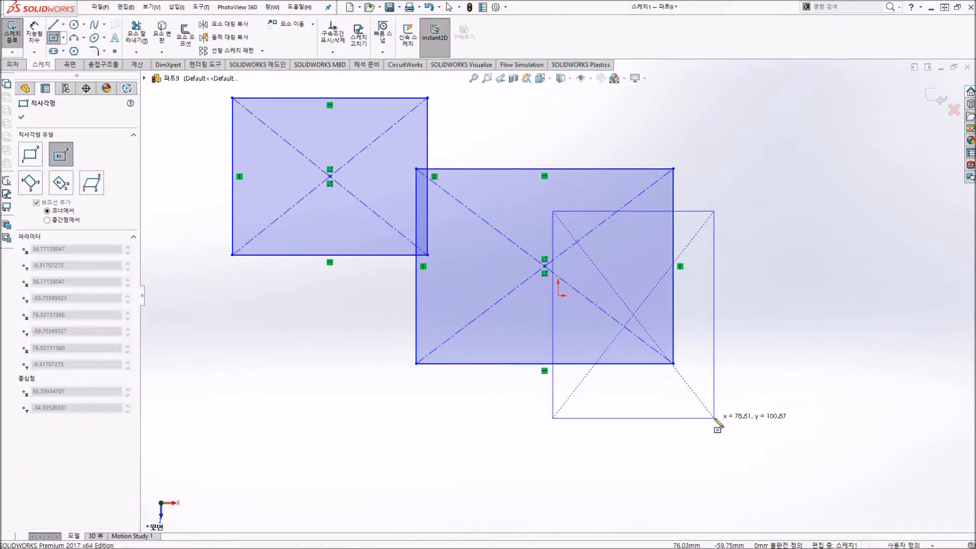
left_click(725, 385)
Sketch two nested centre rectangles with a shared centre beside the others, about 179 × 190 mm and 110 × 103 mm
scroll(835, 301, "up", 5)
scroll(837, 293, "down", 3)
left_click(608, 213)
left_click(737, 350)
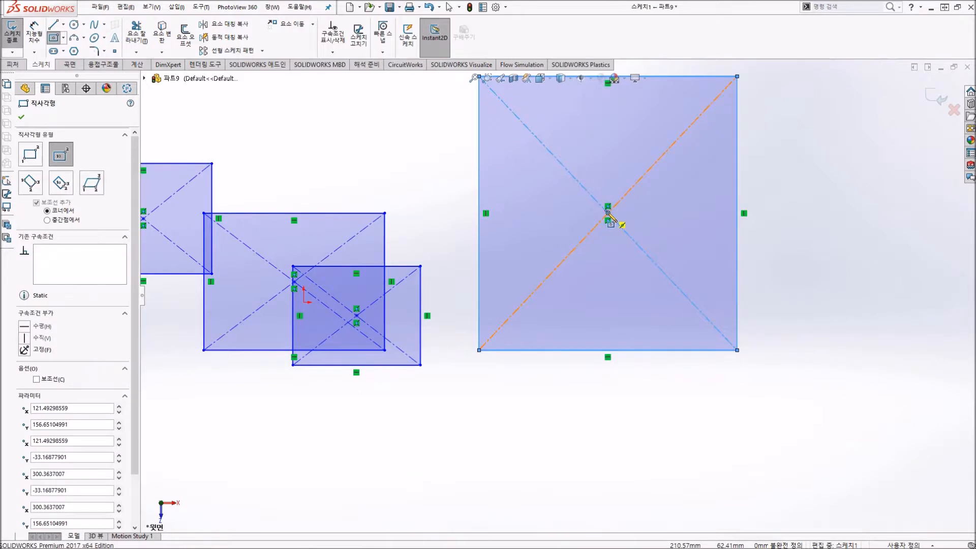
left_click(608, 213)
left_click(687, 288)
scroll(497, 266, "up", 3)
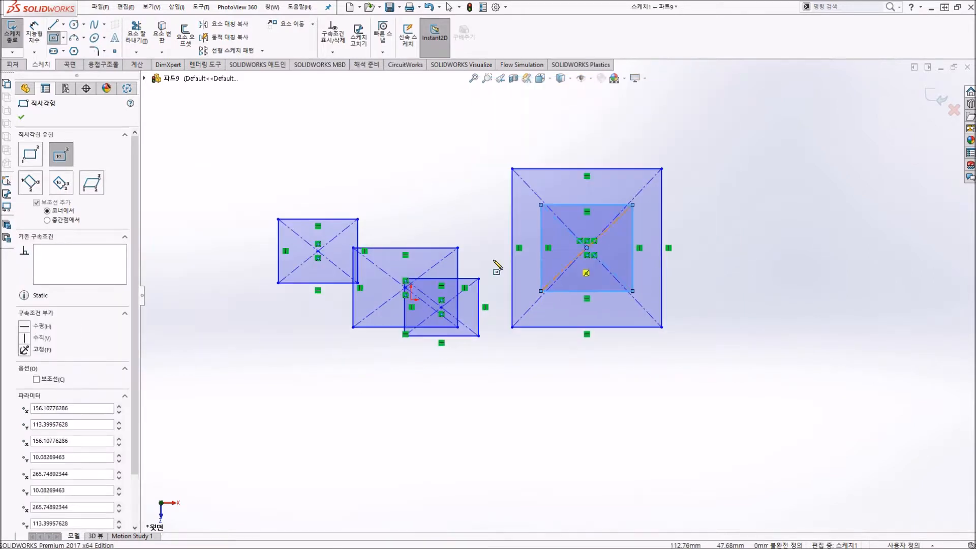
scroll(480, 269, "down", 3)
key("Escape")
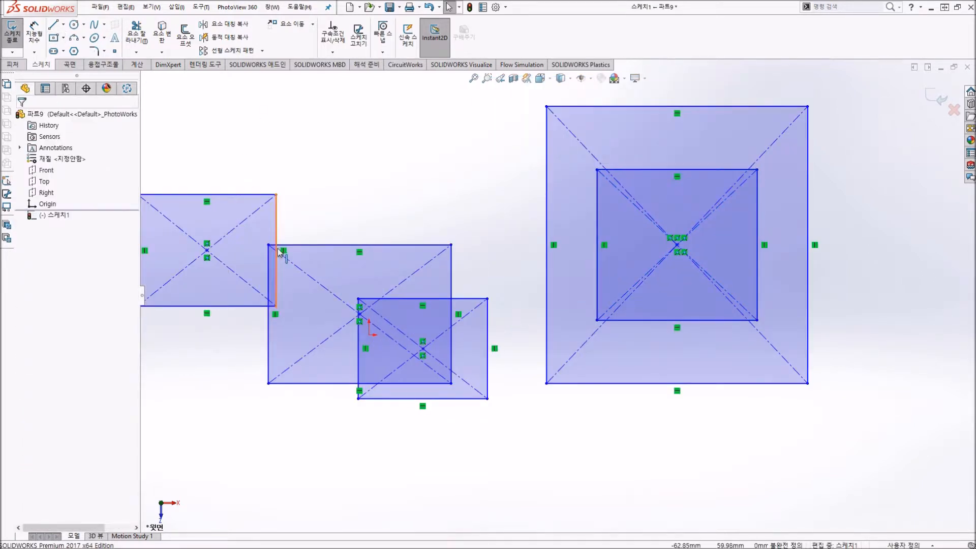
Move the middle rectangle's corner inward so that it no longer overlaps the first rectangle
left_click_drag(269, 246, 308, 246)
left_click(390, 190)
scroll(396, 276, "up", 7)
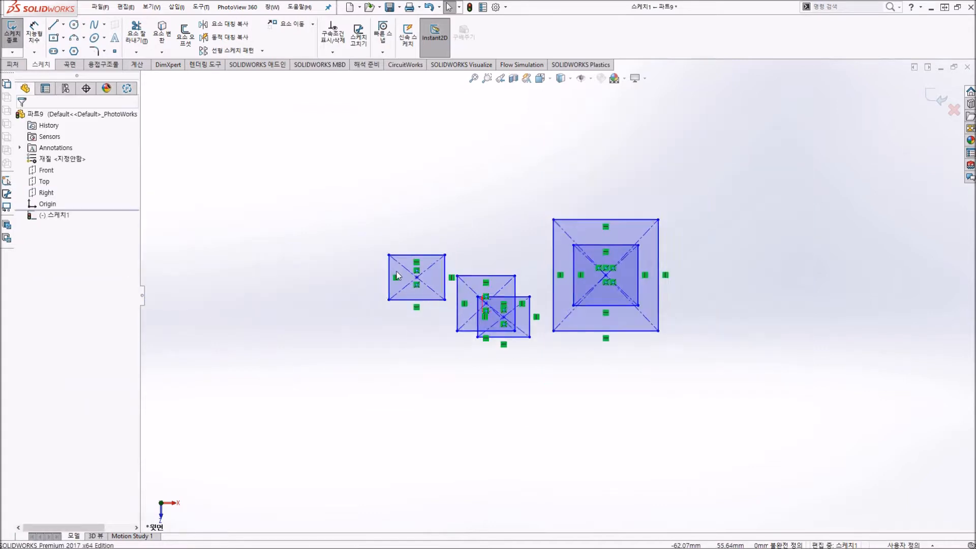
scroll(473, 275, "down", 3)
scroll(585, 296, "down", 2)
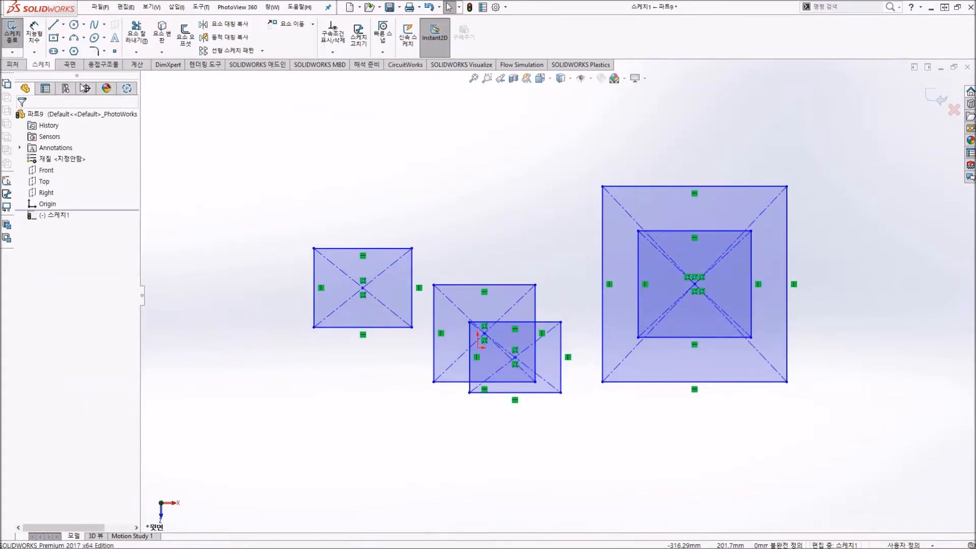
Start a 10 mm blind Extruded Boss with the separate rectangle's region as profile
left_click(13, 65)
left_click(12, 34)
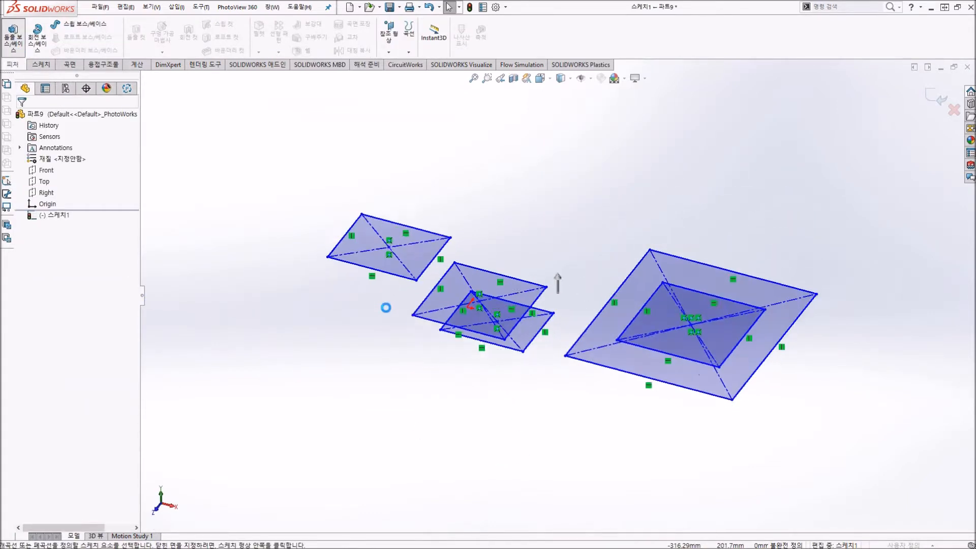
left_click(435, 266)
scroll(442, 260, "down", 4)
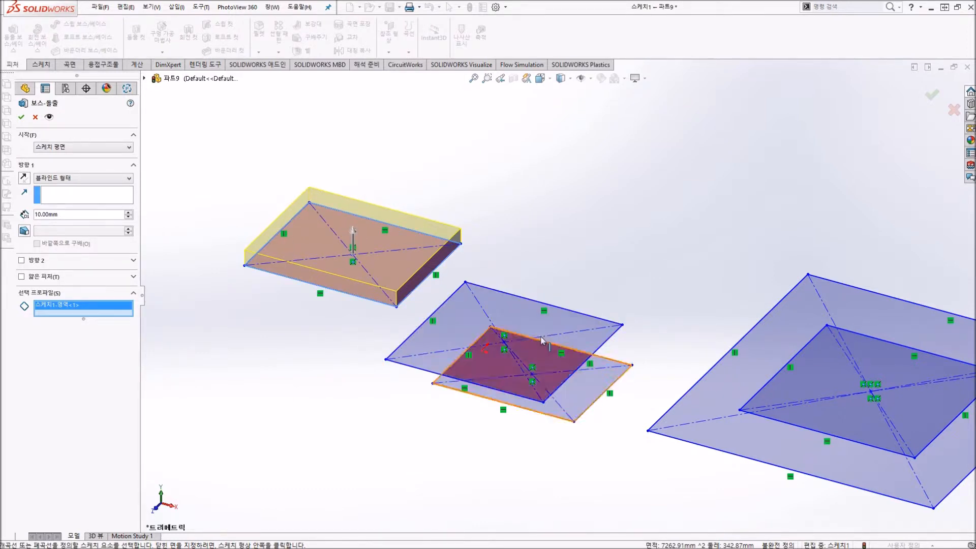
Add the two outer regions of the overlapping rectangles to the extrusion profiles, leaving out their shared overlap
left_click(545, 364)
left_click(544, 359)
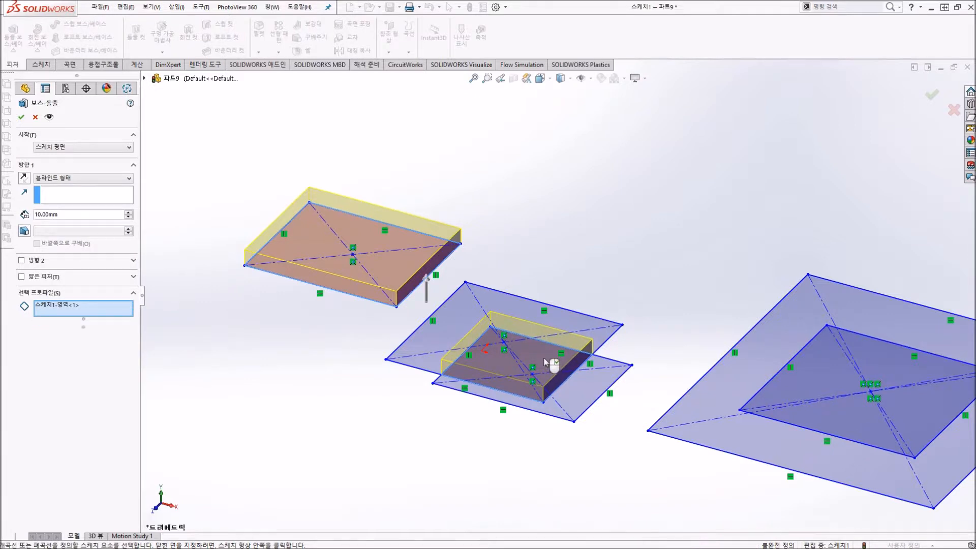
left_click(528, 322)
left_click(568, 397)
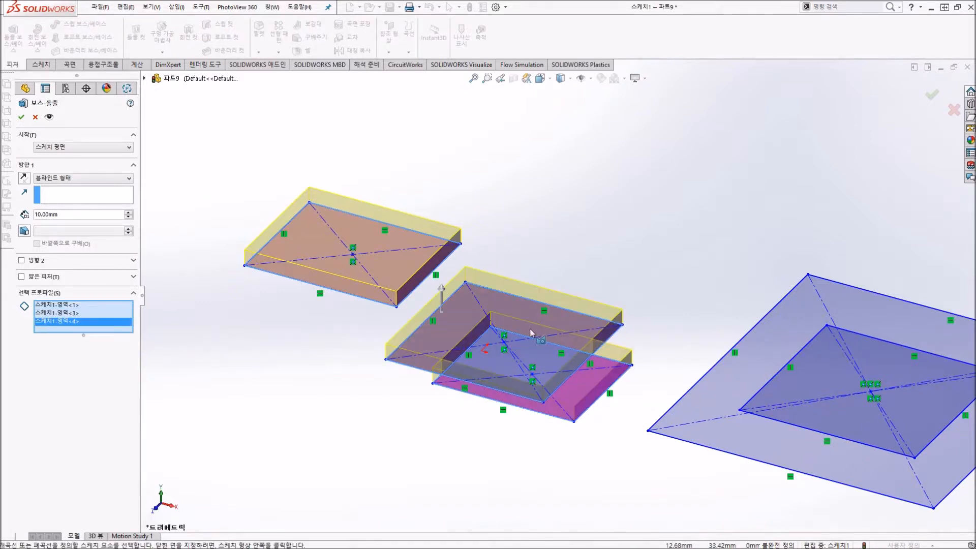
Try the nested rectangles' ring and inner regions as extrusion profiles, and deselect the inner region
left_click(956, 432)
left_click(861, 427)
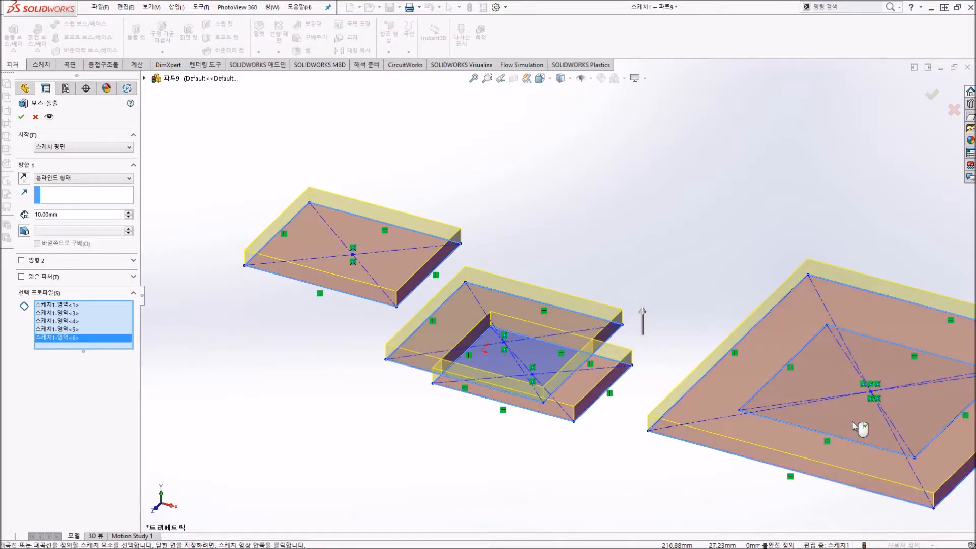
scroll(873, 412, "up", 5)
scroll(810, 399, "down", 3)
left_click(634, 292)
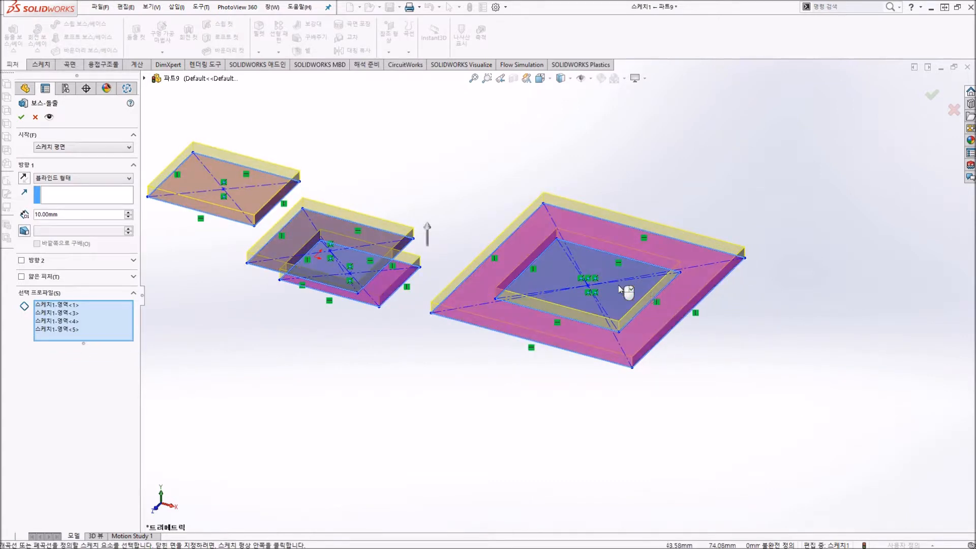
left_click(623, 239)
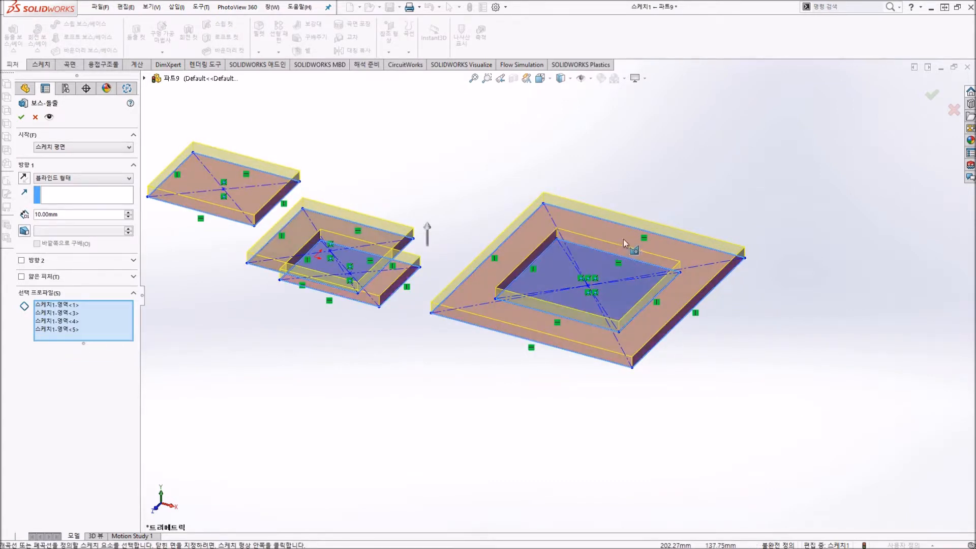
Try the larger nested rectangle's outer contour in place of the ring region, and deselect it
left_click(650, 232)
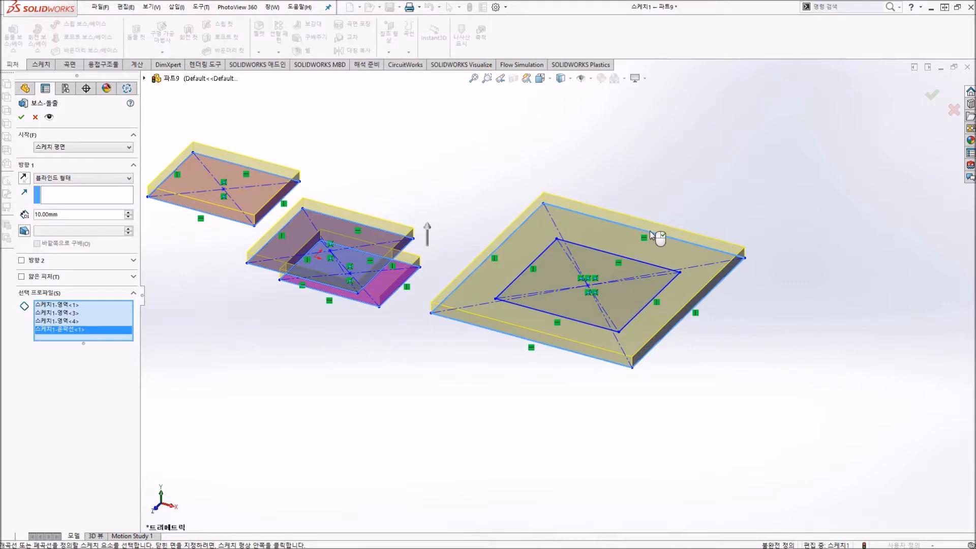
scroll(636, 234, "down", 3)
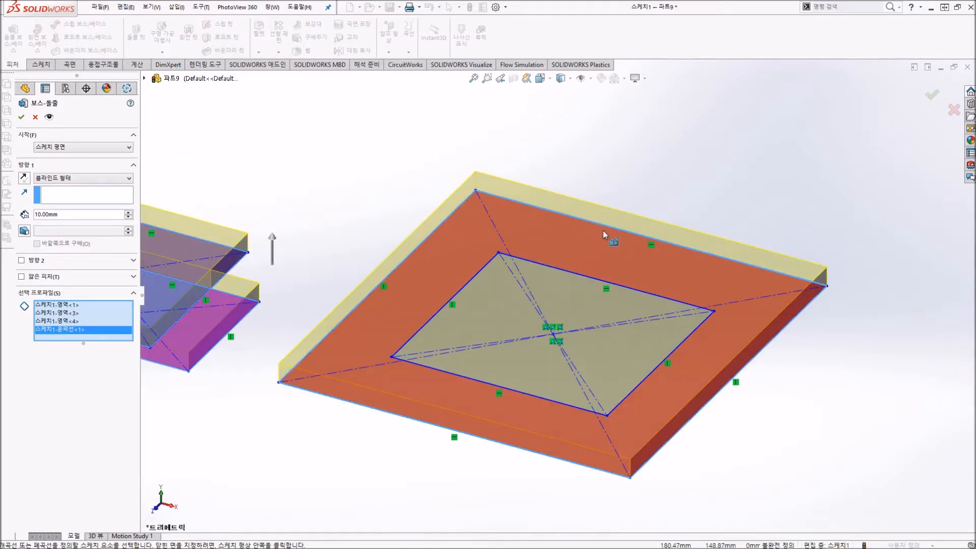
scroll(605, 249, "up", 3)
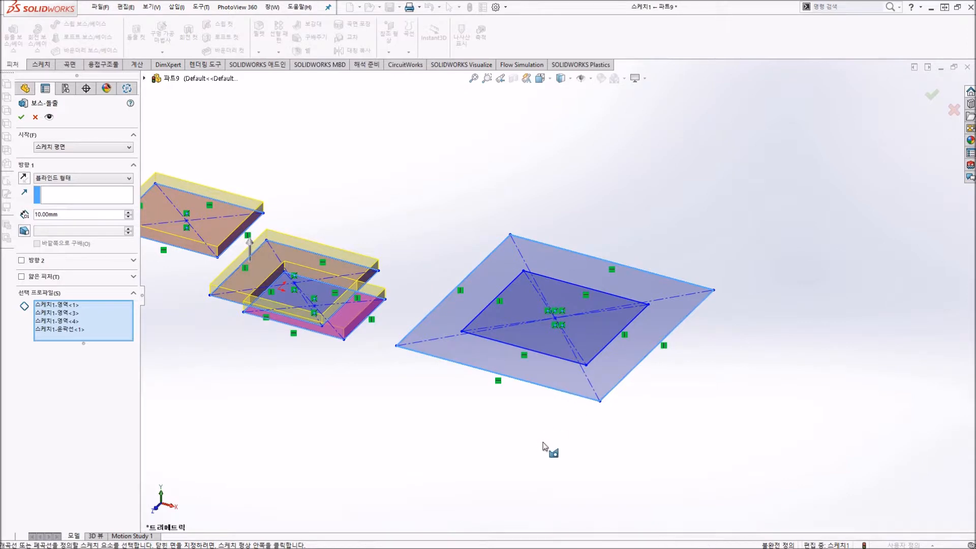
left_click(569, 392)
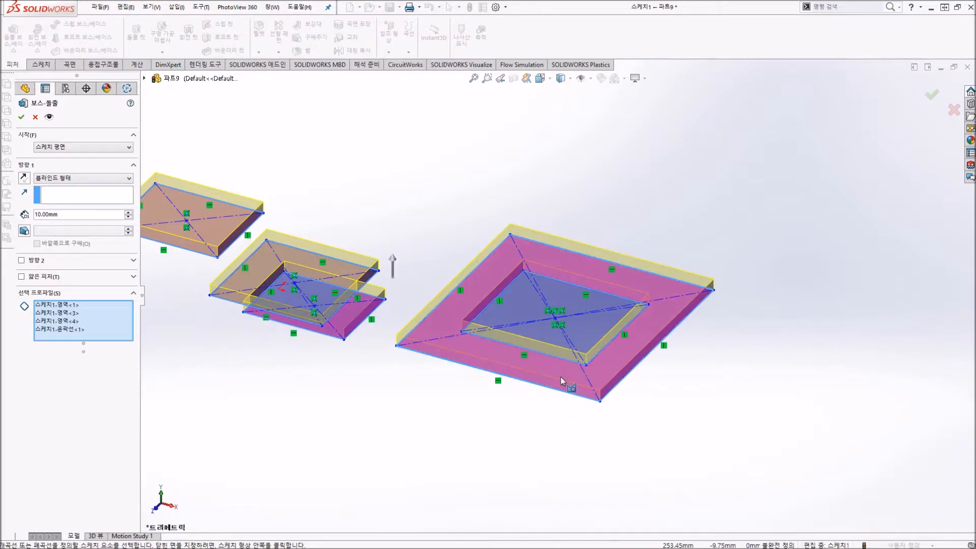
left_click(566, 391)
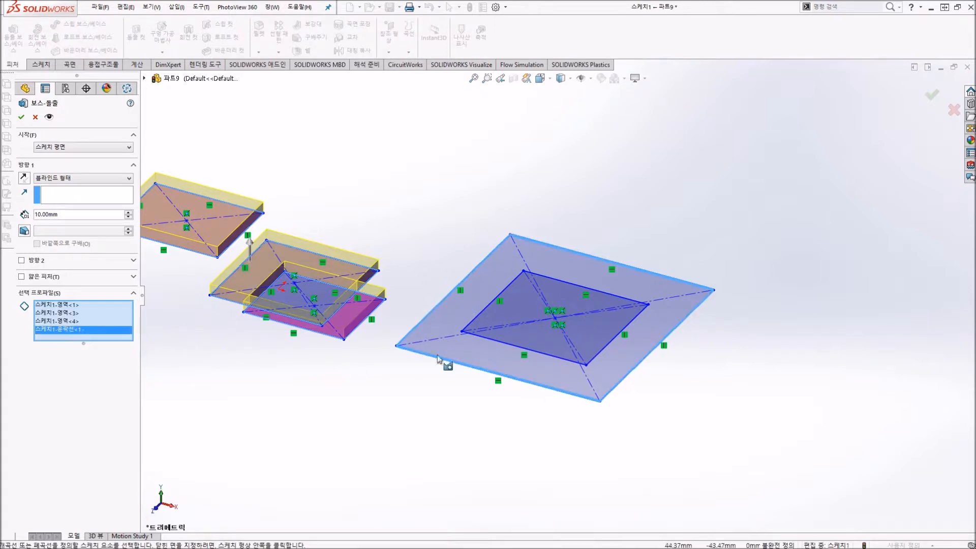
left_click(500, 382)
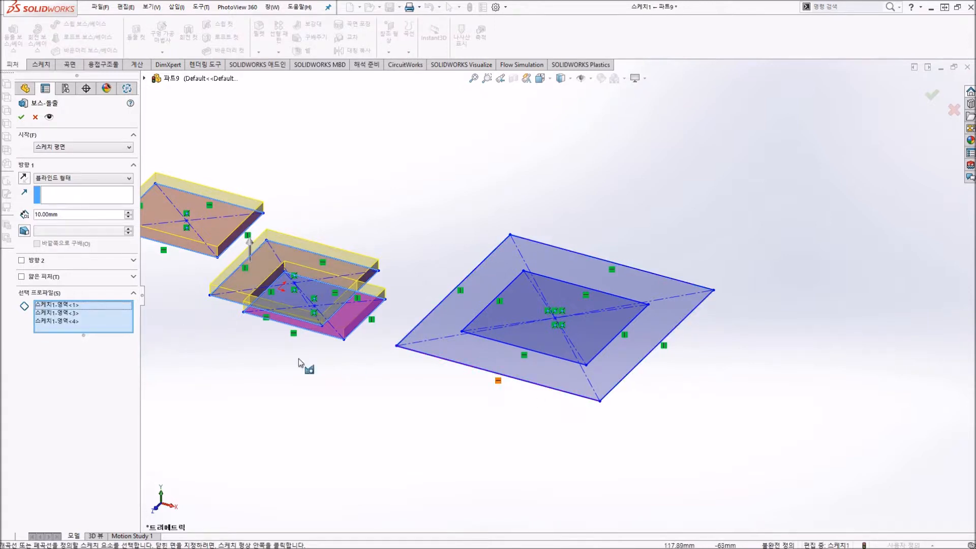
Select the larger nested rectangle's outer contour as a profile and complete the 10 mm extrusion with all selected profiles
left_click(71, 312)
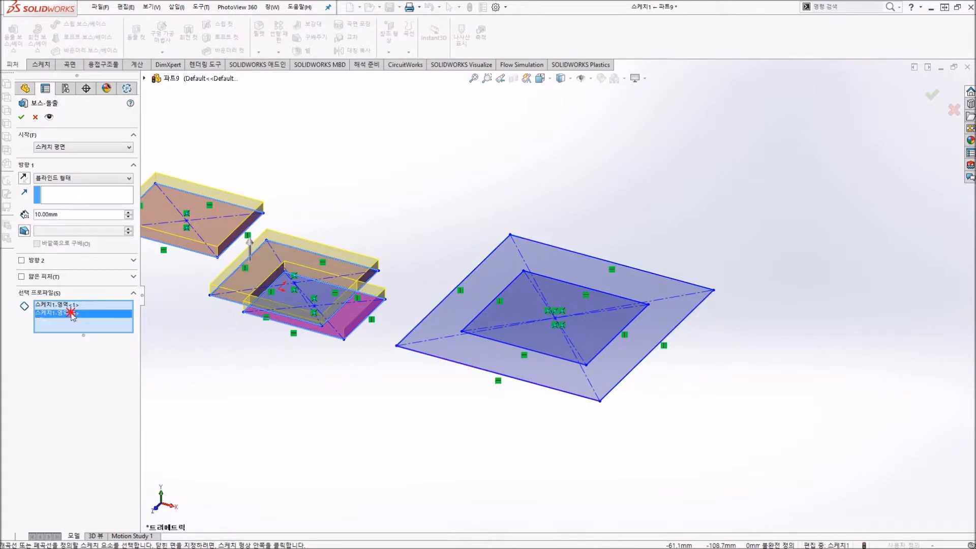
left_click(559, 396)
middle_click_drag(562, 407, 513, 351)
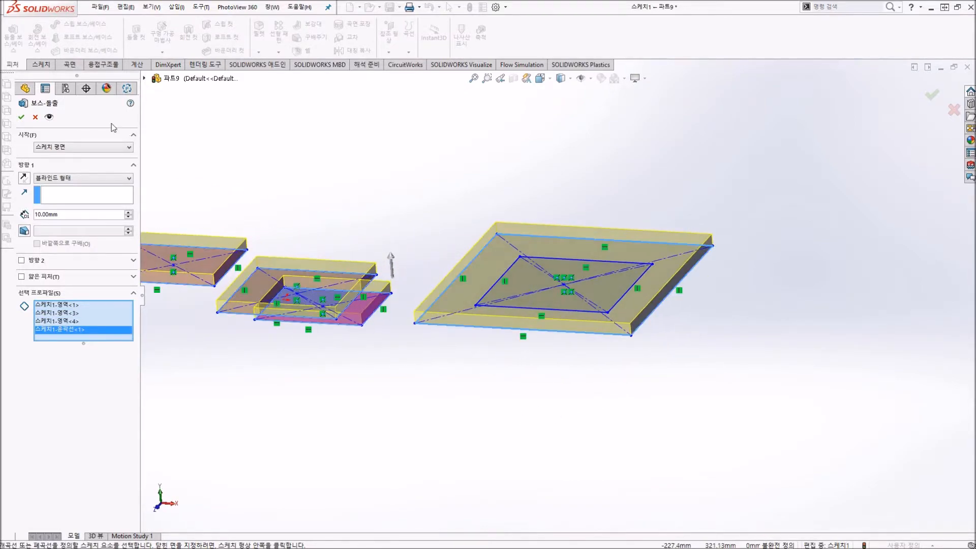
left_click(22, 118)
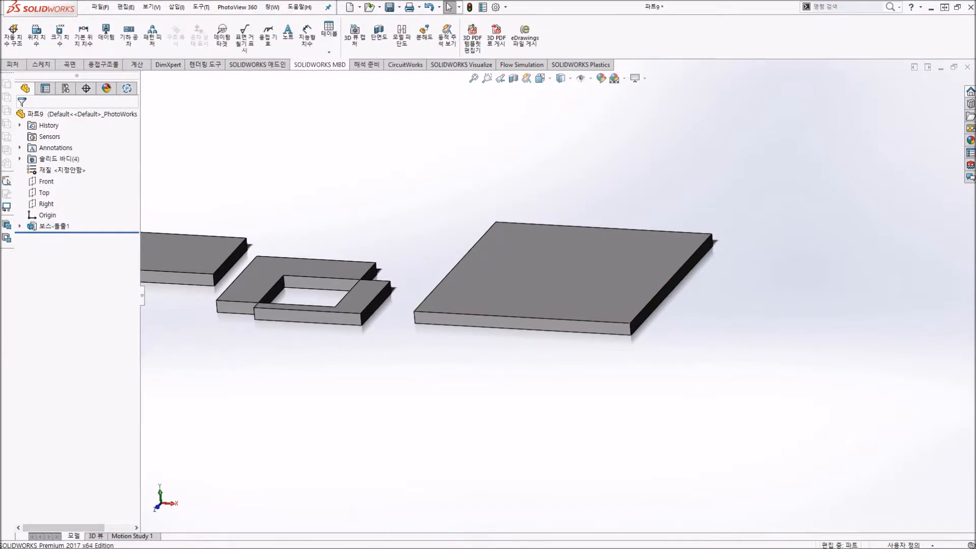
Expand the first extrusion in the feature tree and select its underlying sketch
middle_click_drag(421, 267, 392, 279)
left_click(19, 226)
left_click(56, 238)
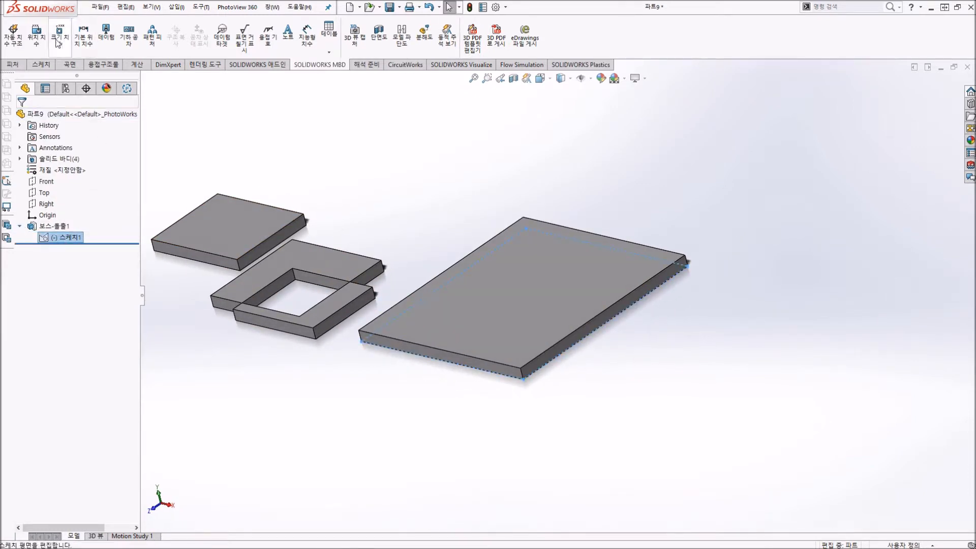
left_click(15, 65)
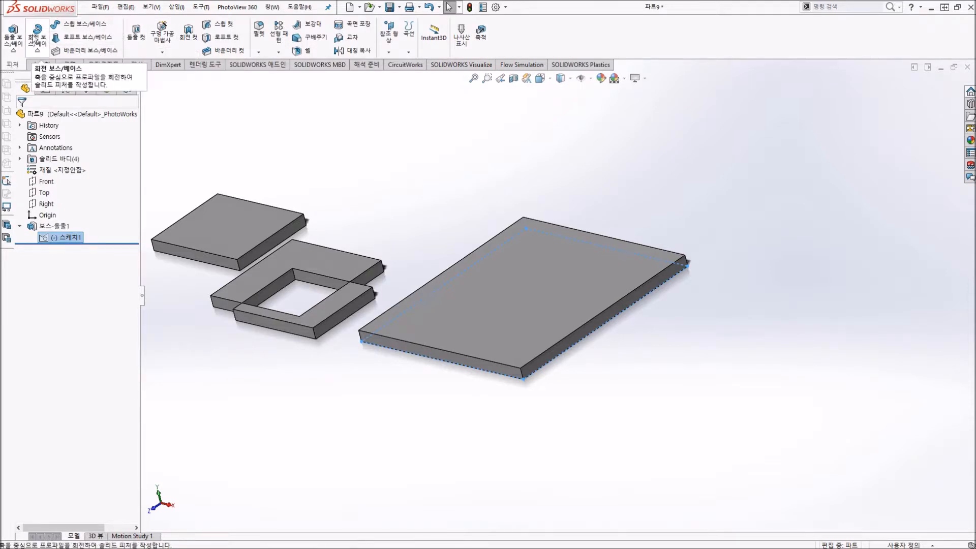
left_click(14, 39)
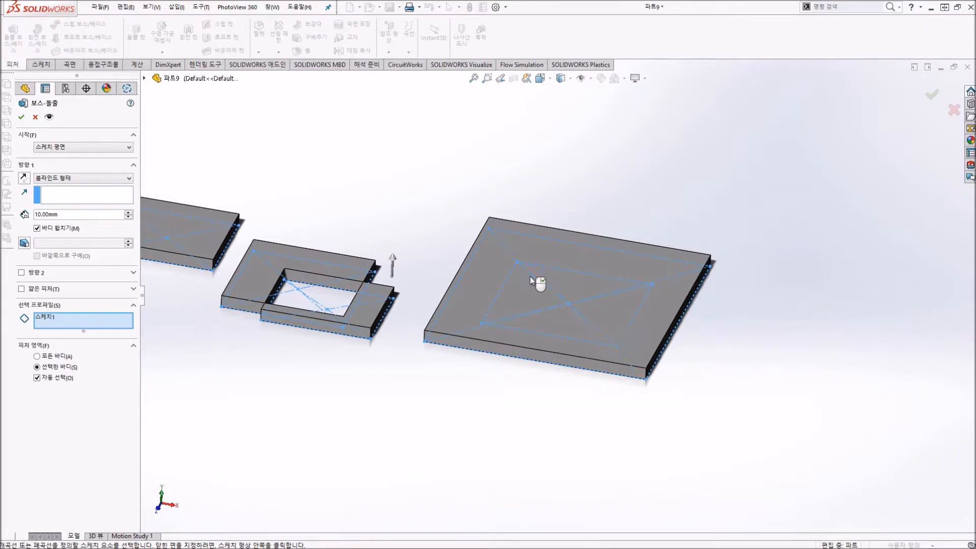
scroll(501, 280, "up", 5)
scroll(568, 303, "down", 5)
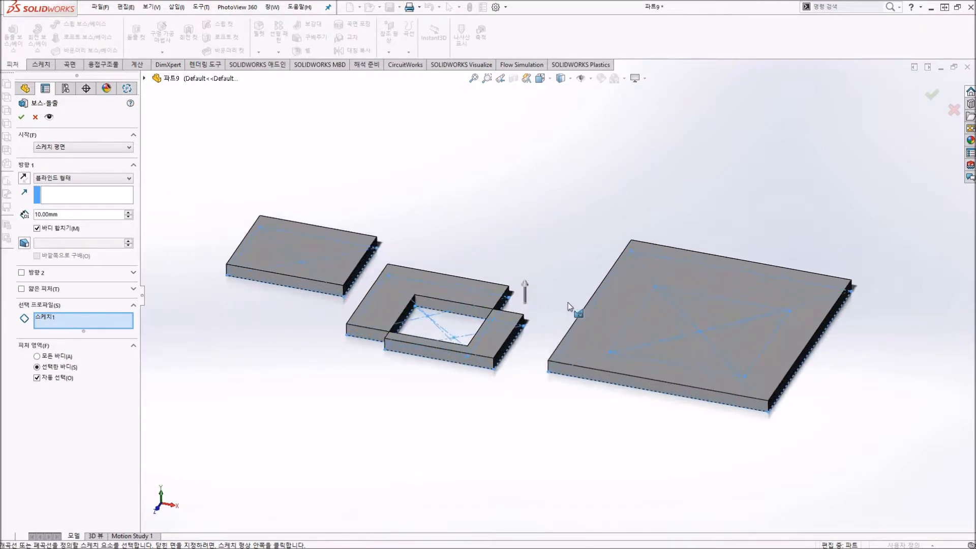
mouse_move(402, 316)
middle_mouse_down()
mouse_move(399, 203)
mouse_move(382, 299)
middle_mouse_up()
middle_click_drag(480, 333, 487, 358)
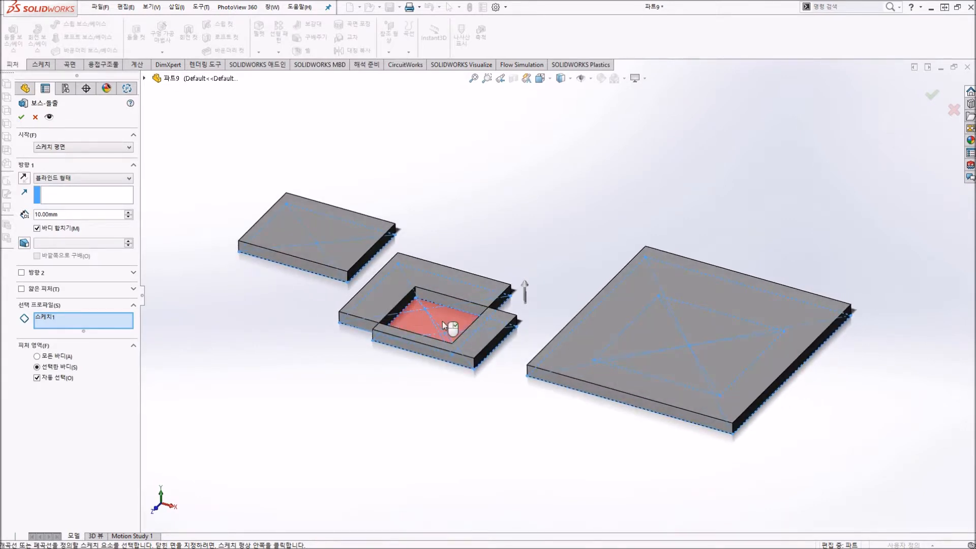
left_click(717, 312)
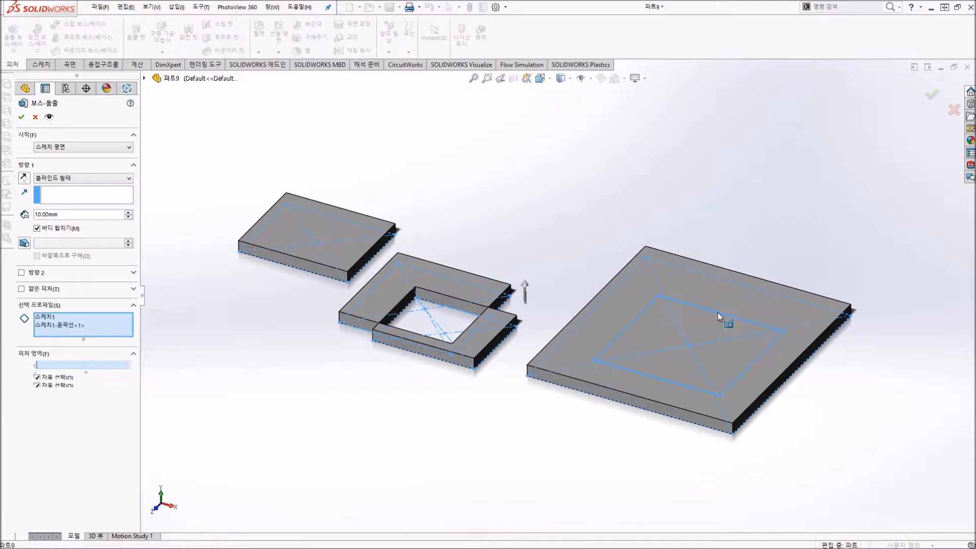
middle_click_drag(671, 394, 697, 323)
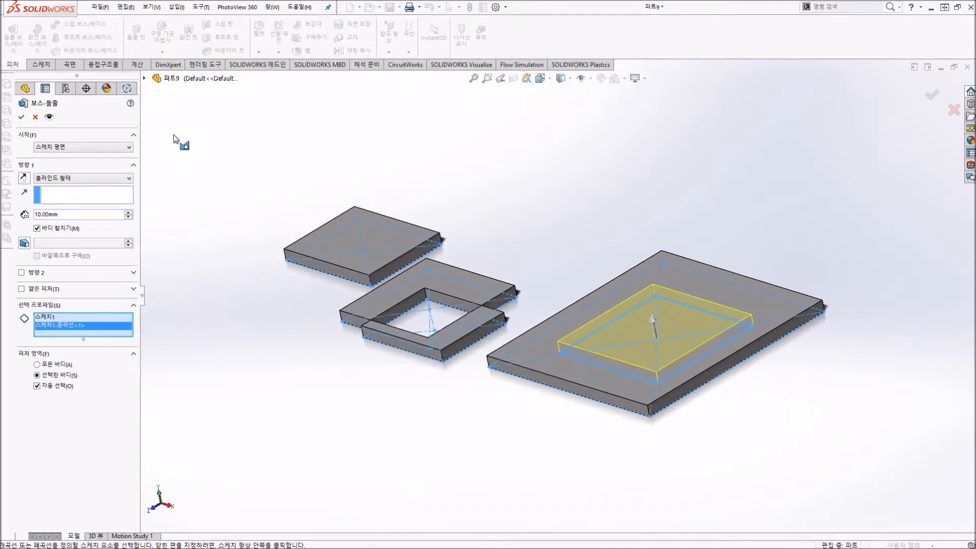
left_click(35, 117)
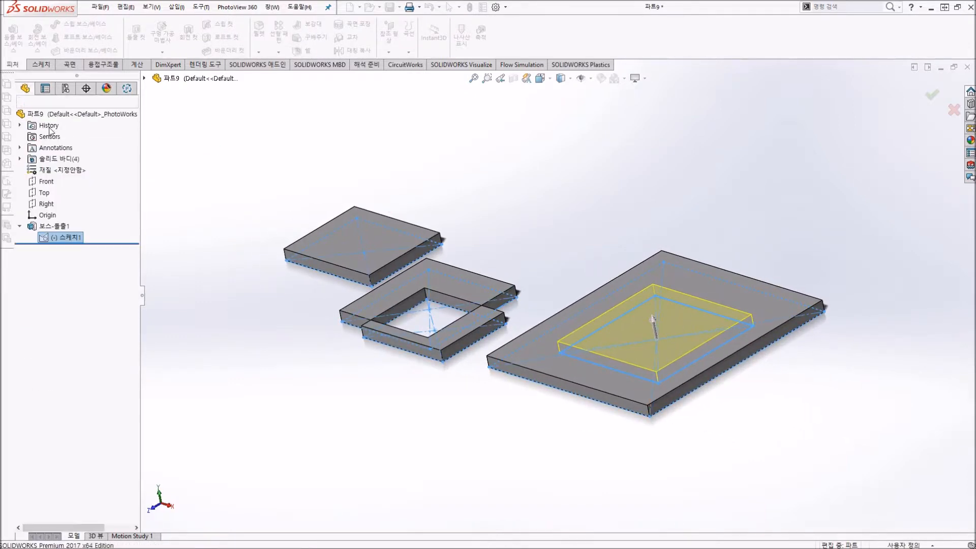
Hide the first extrusion's bodies and show its underlying sketch
right_click(74, 225)
left_click(64, 212)
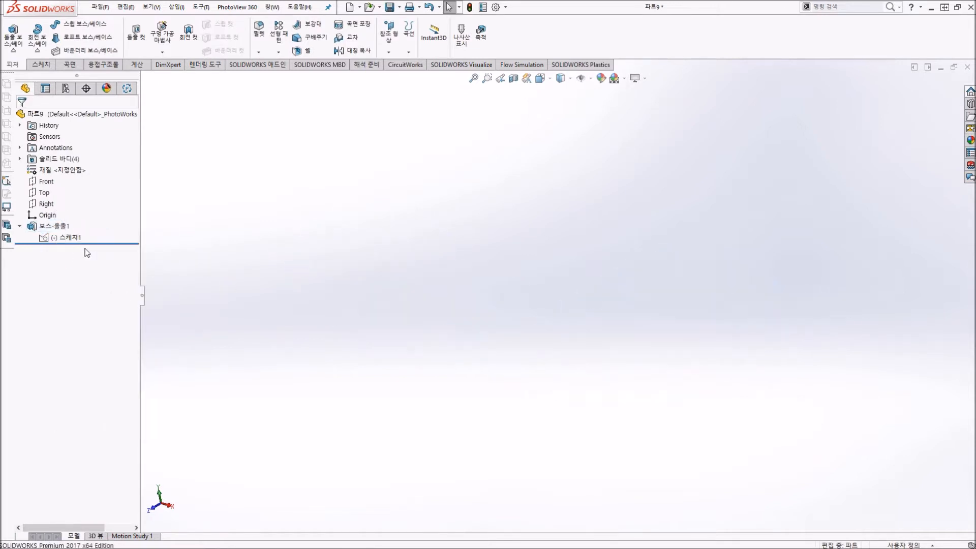
right_click(48, 239)
left_click(62, 222)
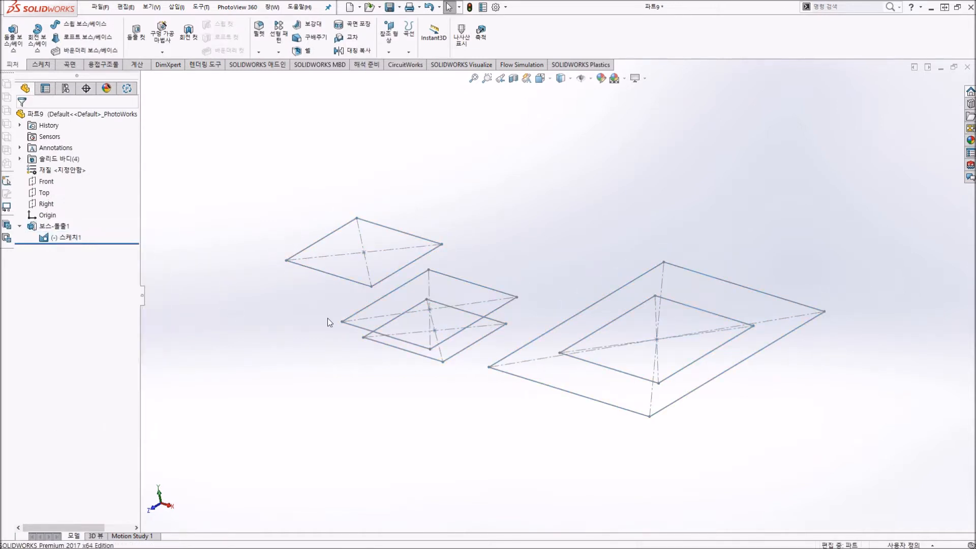
Extrude the inner rectangle of the nested pair from the shown sketch upward by about 111 mm
middle_click_drag(328, 322, 522, 323)
left_click(66, 238)
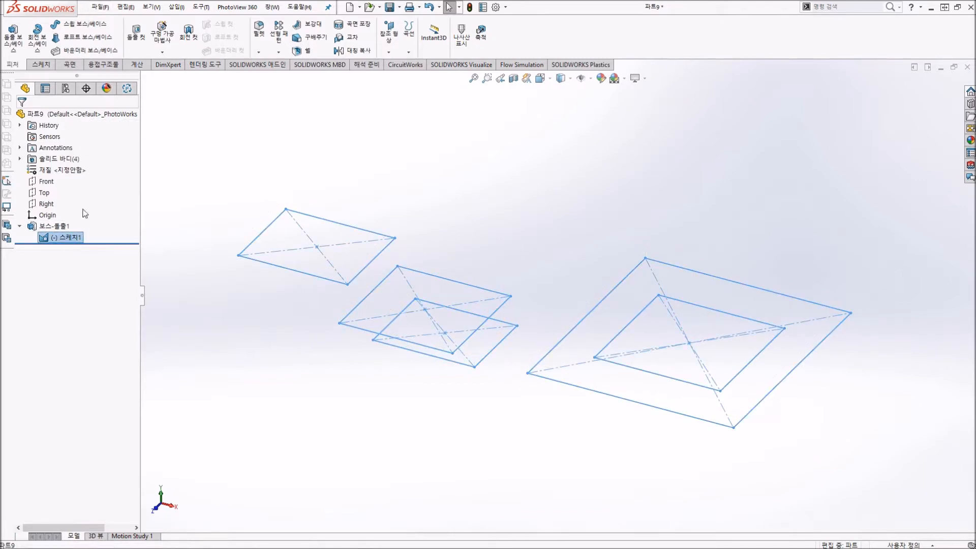
left_click(22, 38)
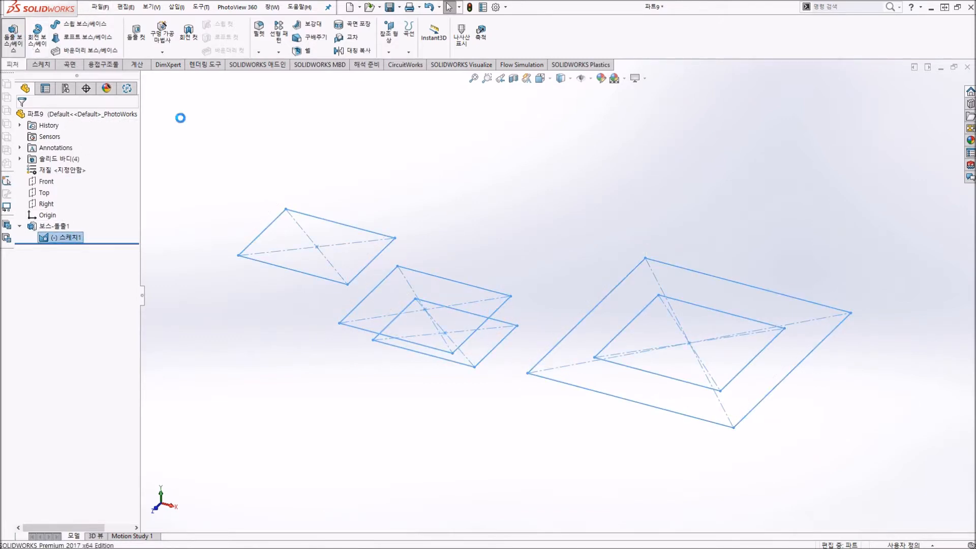
left_click(732, 346)
left_click_drag(690, 328, 687, 210)
left_click(21, 118)
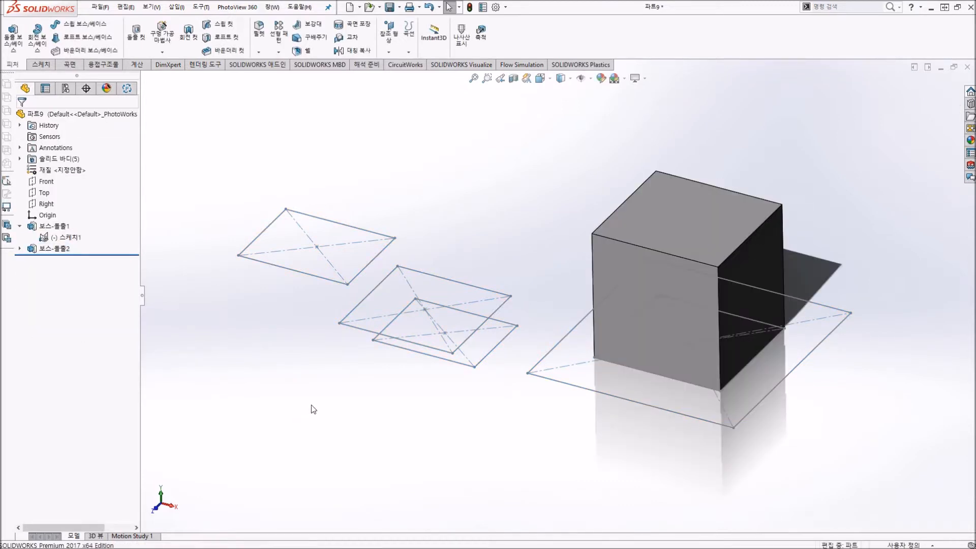
Show the hidden bodies of the first extrusion again
right_click(56, 226)
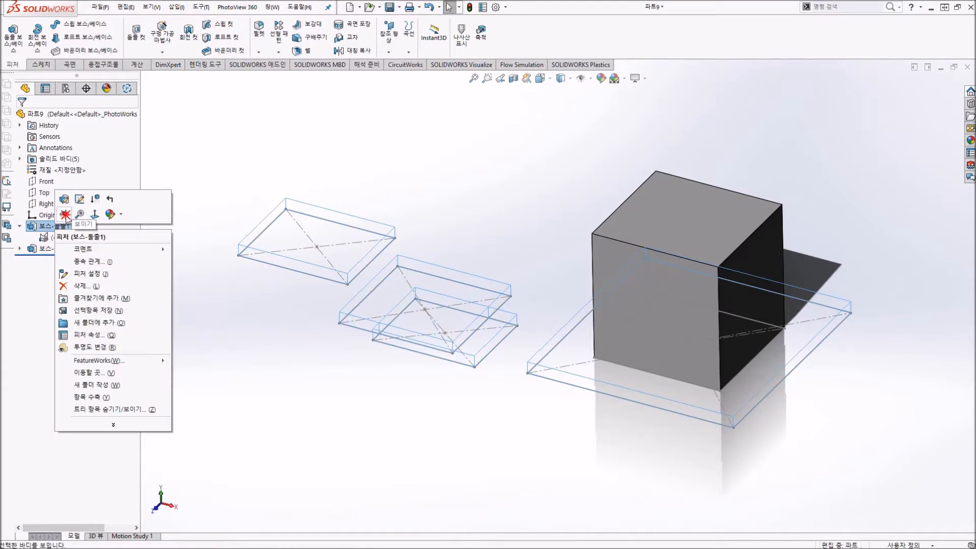
left_click(65, 214)
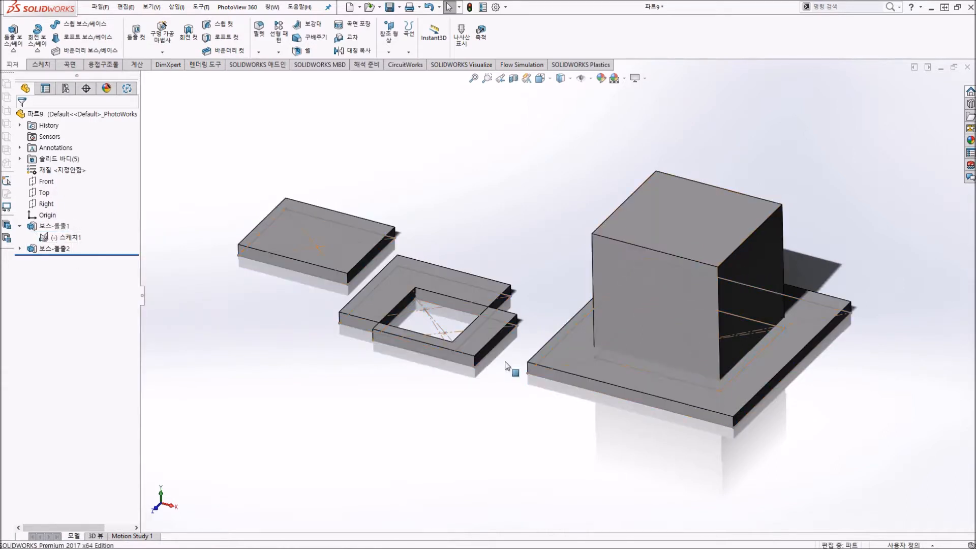
middle_click_drag(506, 365, 553, 371)
Reopen the second extrusion's definition and accept it with merge result on, joining the tall block with the plate
left_click(50, 237)
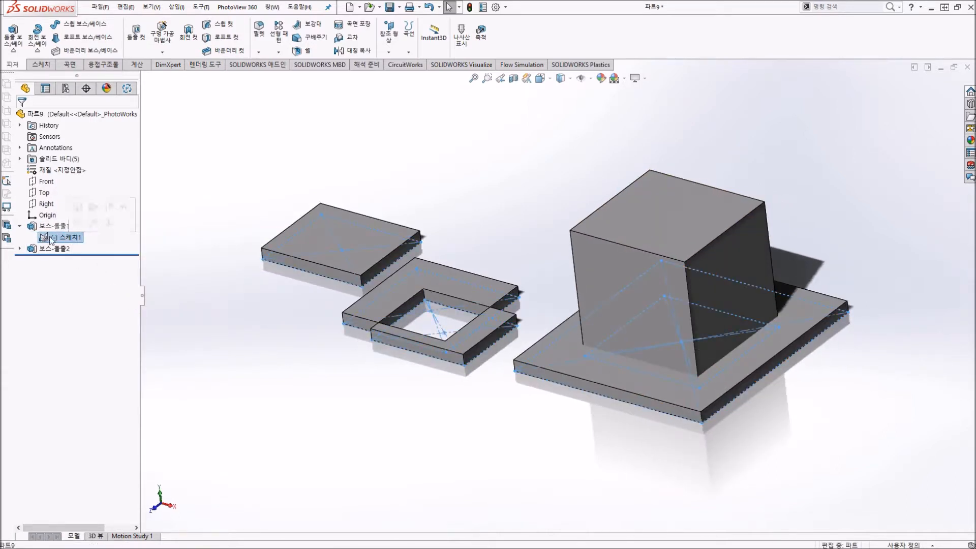
left_click(19, 248)
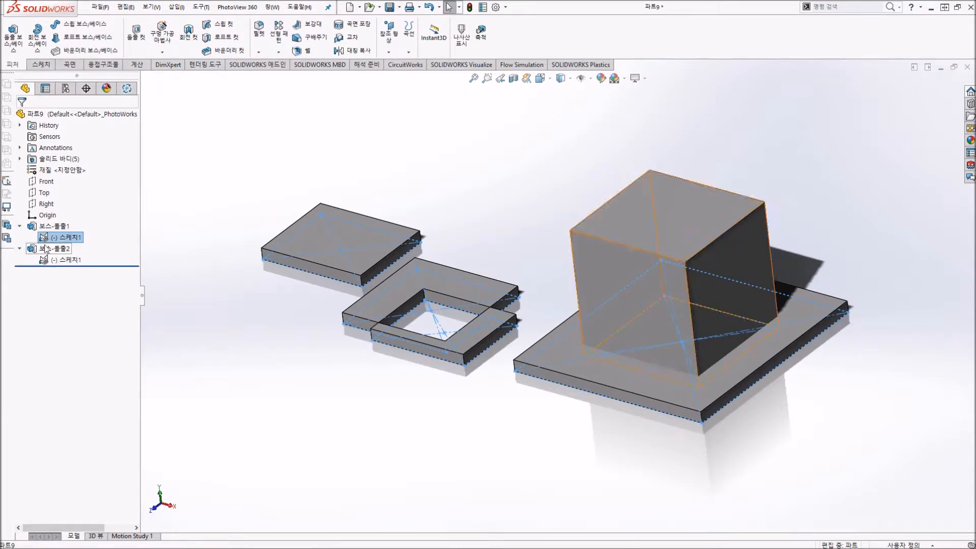
left_click(55, 249)
right_click(56, 249)
left_click(63, 219)
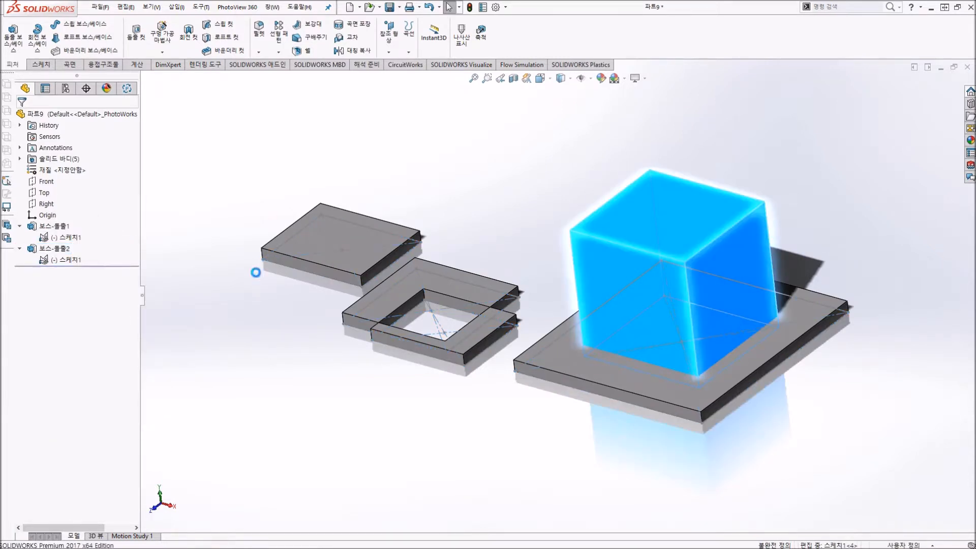
left_click(58, 228)
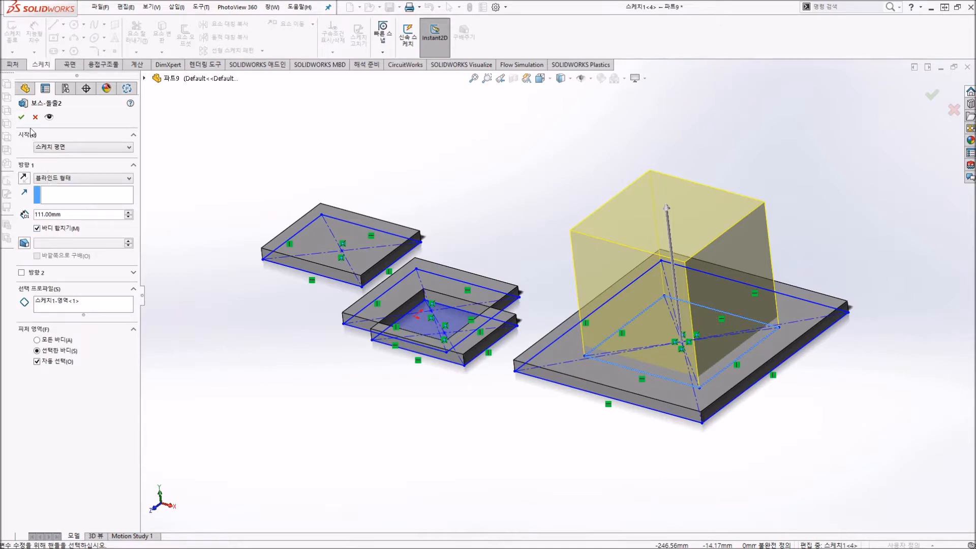
left_click(20, 117)
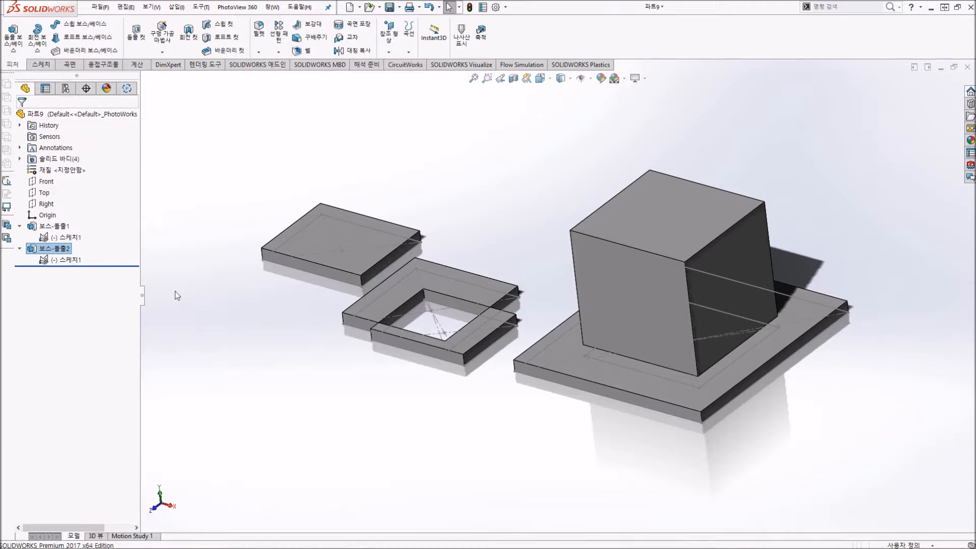
Compare the sketches listed under the two extrusions by highlighting each in the model
left_click(66, 260)
left_click(318, 344)
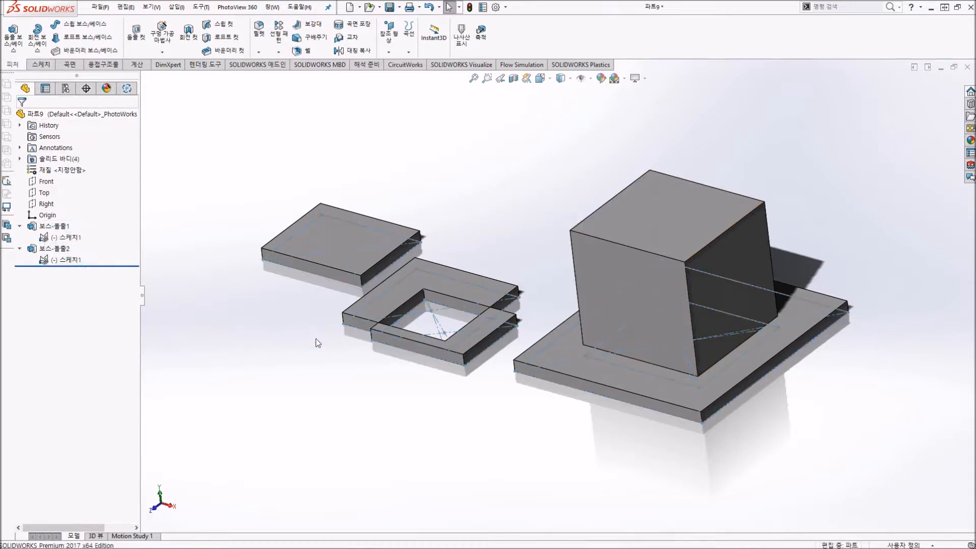
left_click(74, 239)
left_click(76, 259)
left_click(263, 342)
middle_click_drag(297, 224, 354, 189)
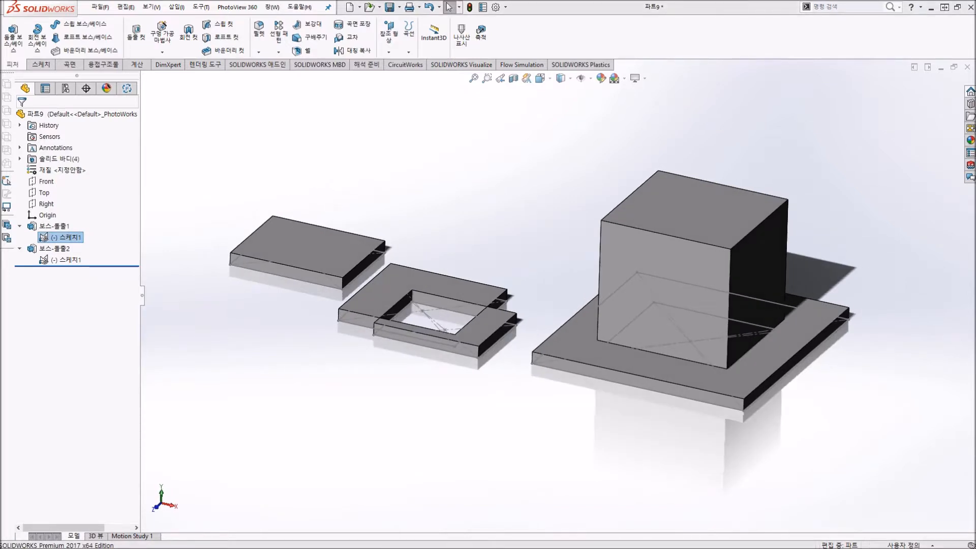
middle_click_drag(457, 361, 440, 371)
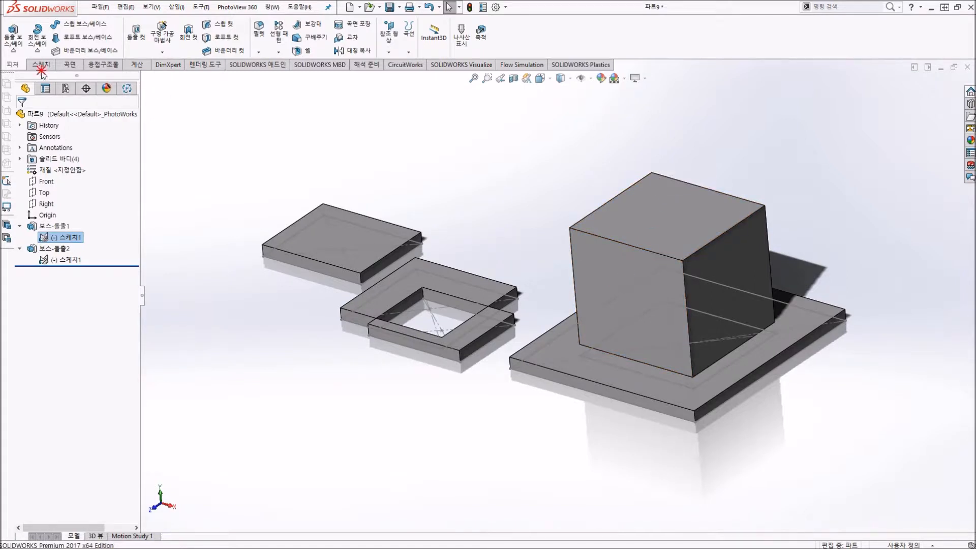
Sketch a center rectangle about 47 by 24 mm on the tall block's top face
left_click(41, 70)
left_click(12, 30)
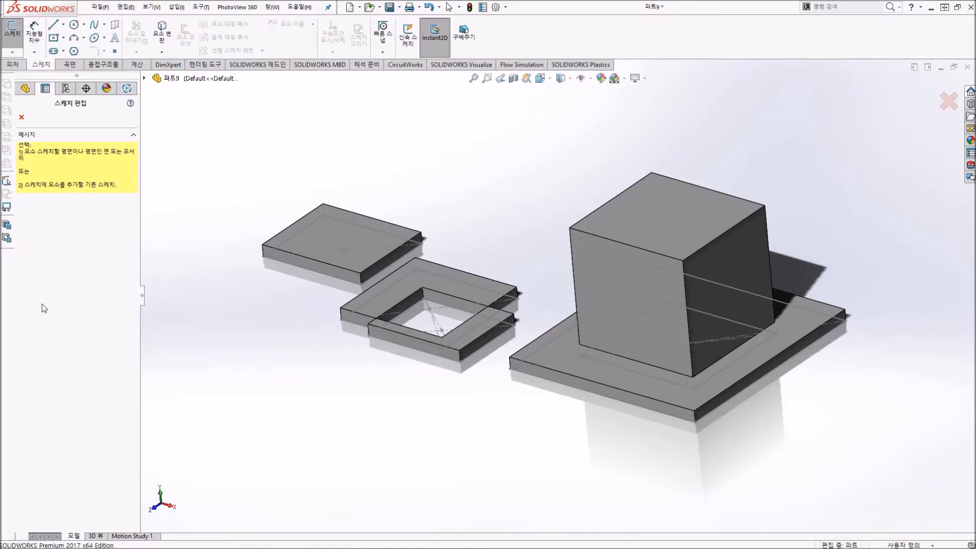
left_click(651, 233)
right_click_drag(672, 234, 694, 223)
scroll(694, 223, "down", 4)
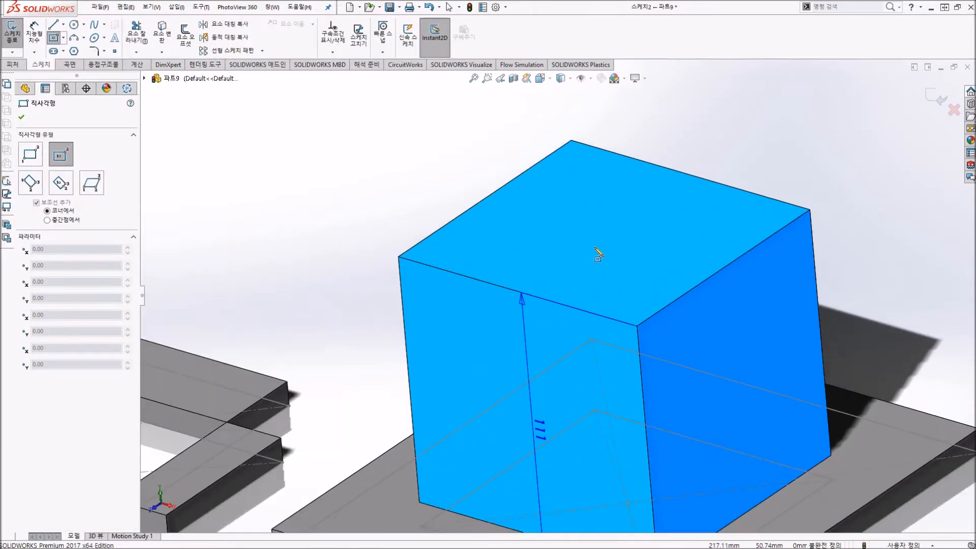
left_click(594, 245)
left_click(614, 263)
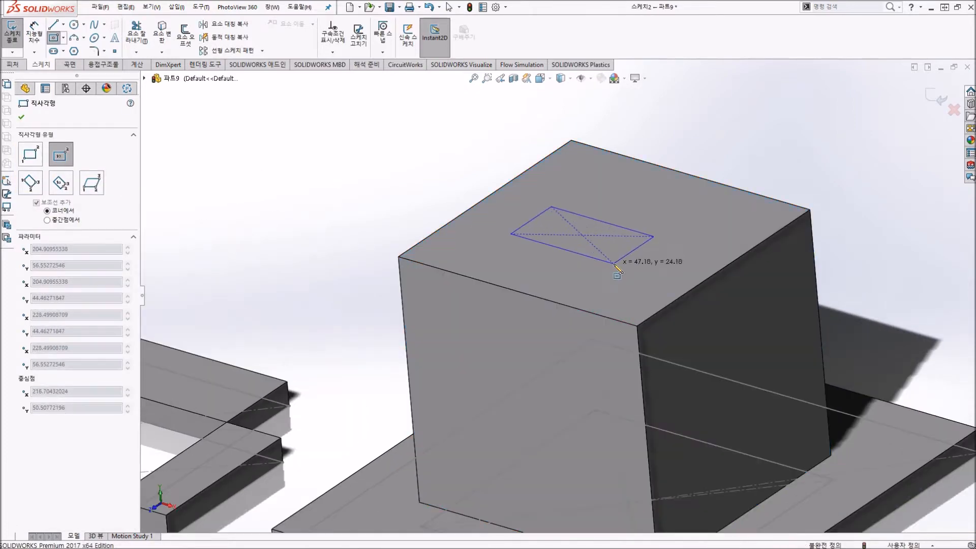
Extrude the rectangle on the block's top face 5 mm upward
left_click(12, 64)
left_click(13, 33)
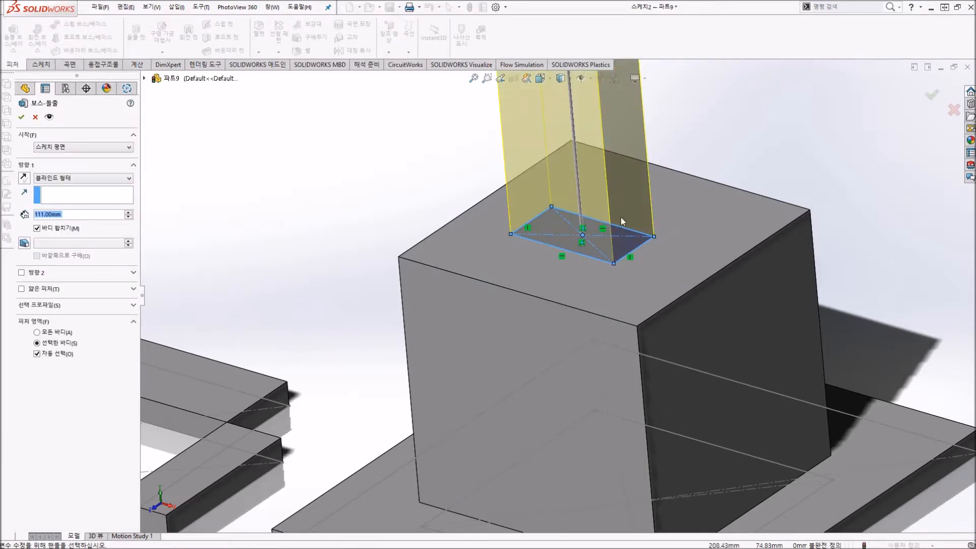
scroll(621, 218, "up", 3)
scroll(497, 211, "down", 1)
type("5")
key("Return")
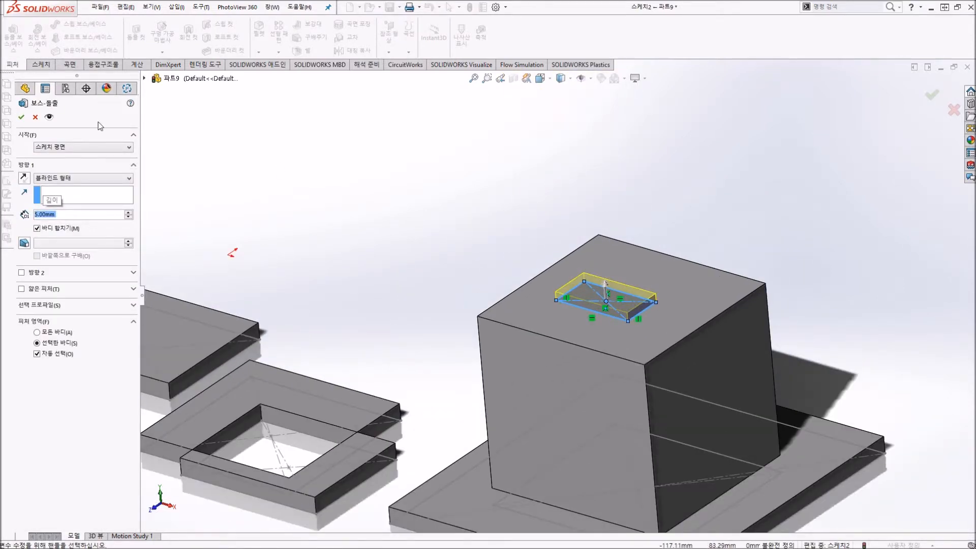
key("Return")
Edit the small boss's sketch and dimension the rectangle's front side 30 mm from the block's front top edge
right_click(60, 270)
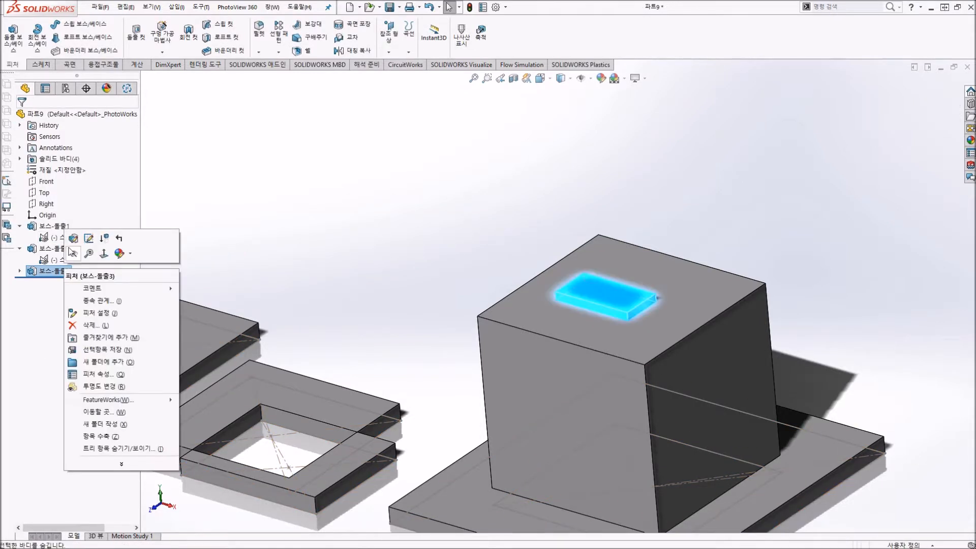
left_click(88, 239)
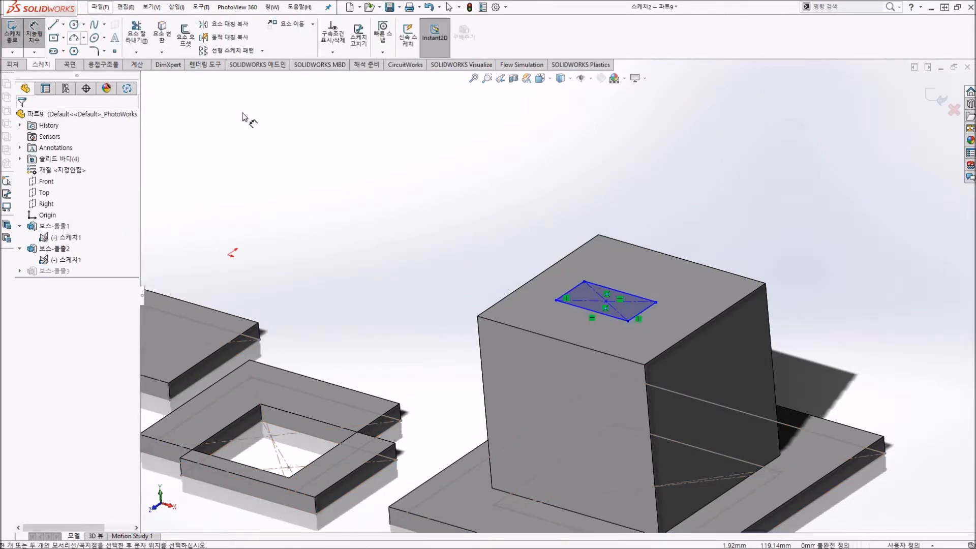
scroll(628, 330, "down", 3)
left_click(569, 324)
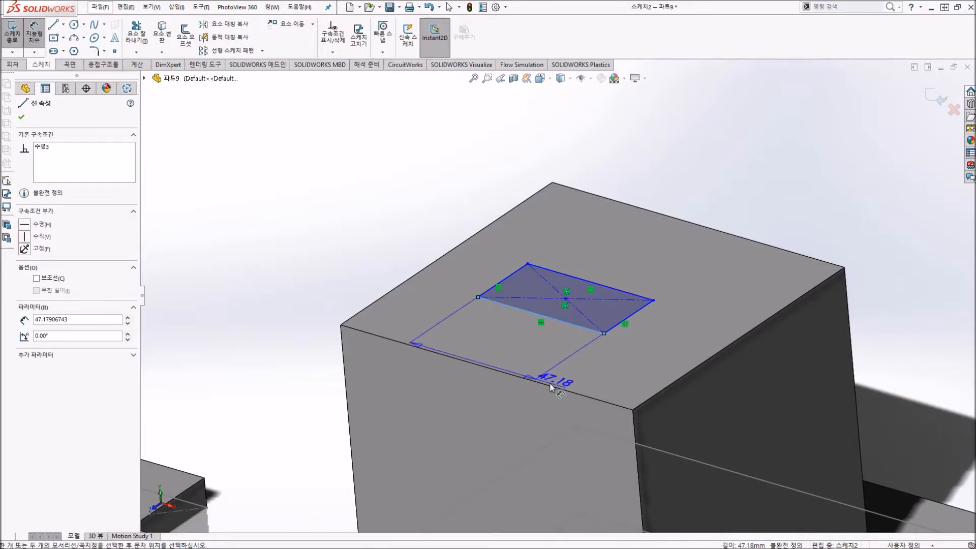
left_click(553, 391)
left_click(574, 373)
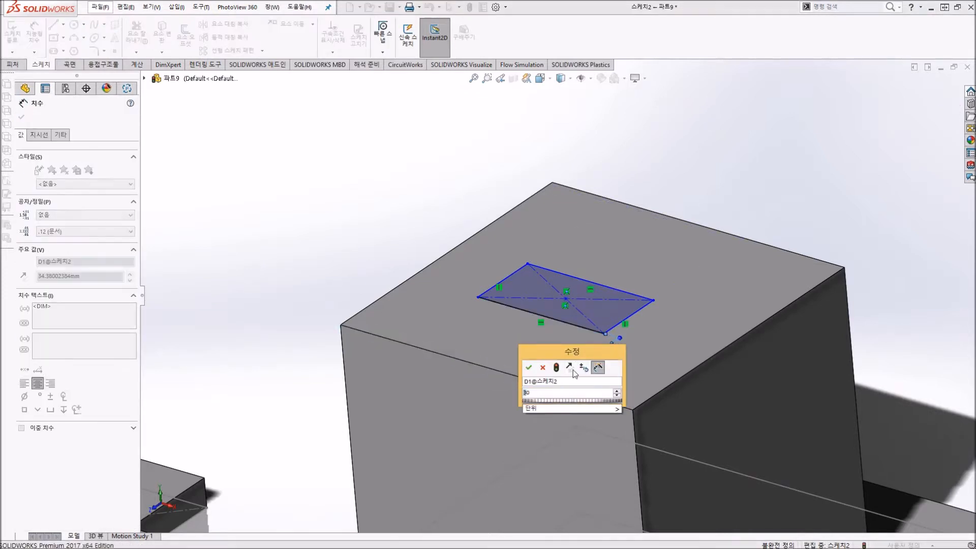
key("Return")
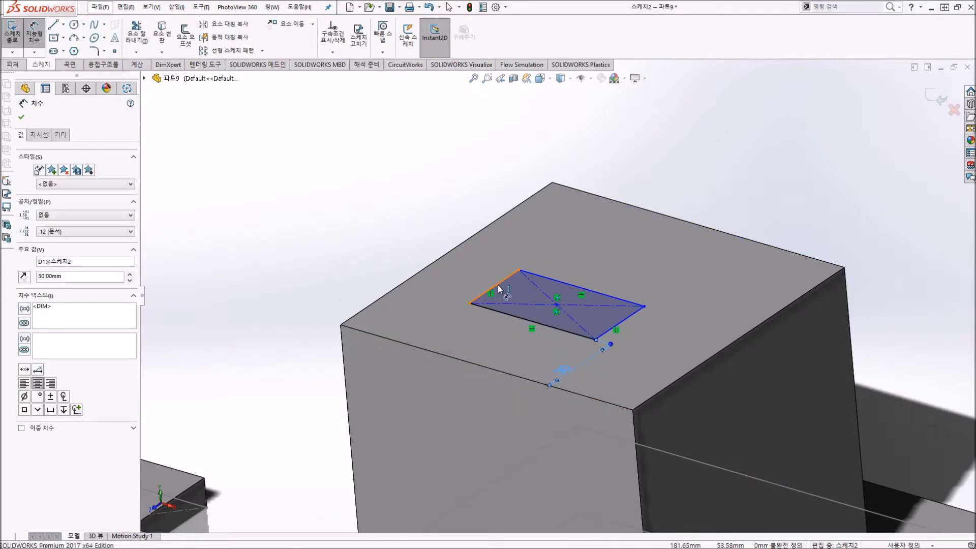
Dimension the rectangle's left short side 25 mm from the block's left top edge
left_click(496, 285)
left_click(444, 279)
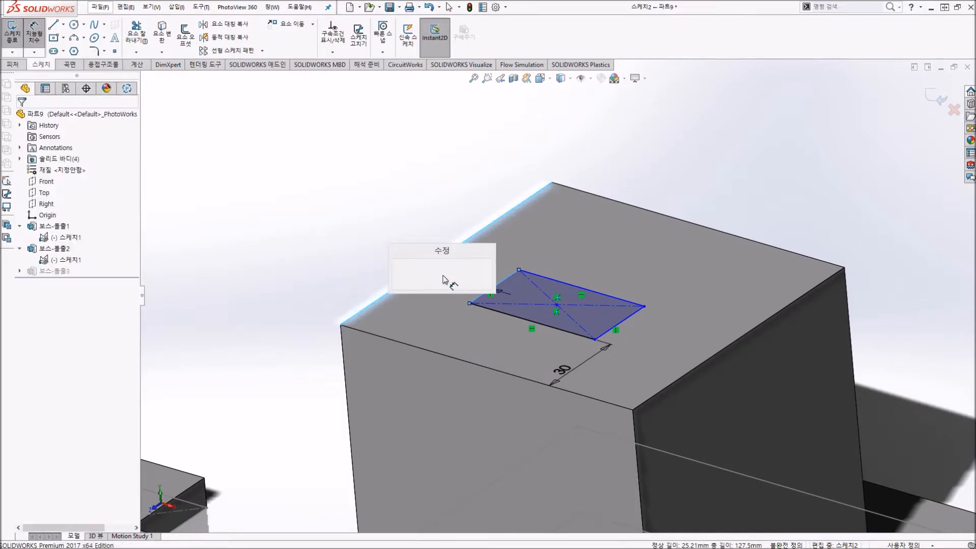
type("25.00mm")
key("Return")
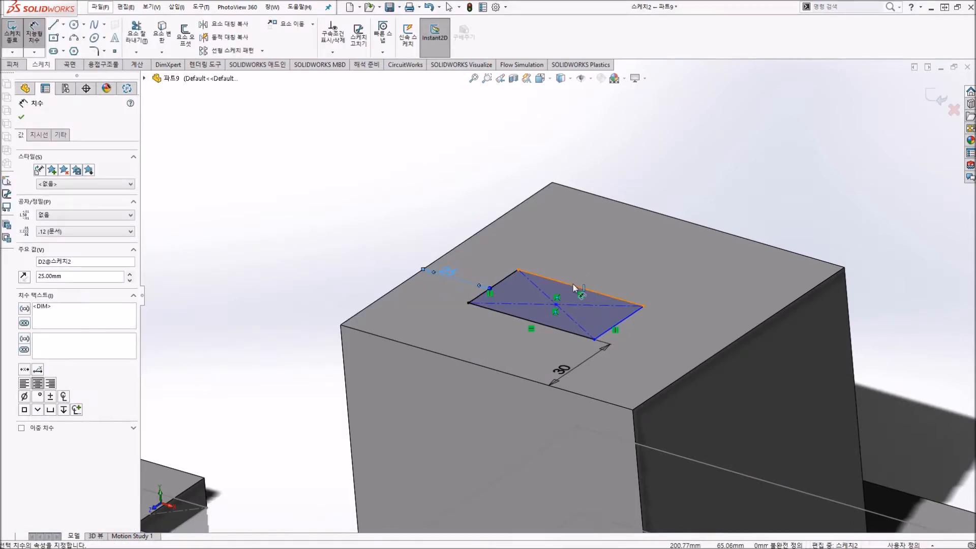
Dimension the rectangle's back long side to 30 mm
left_click(574, 288)
left_click(593, 279)
type("ㅓ5")
key("Return")
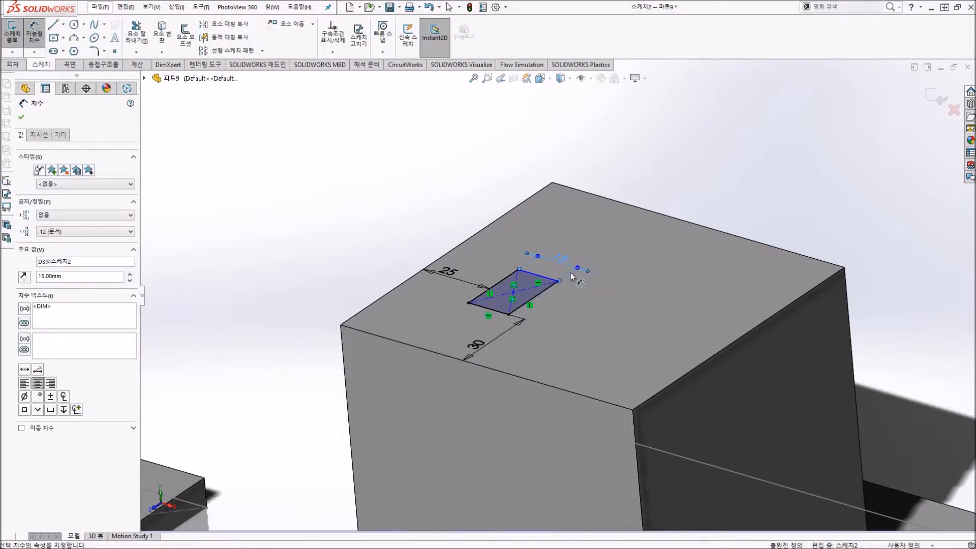
double_click(563, 260)
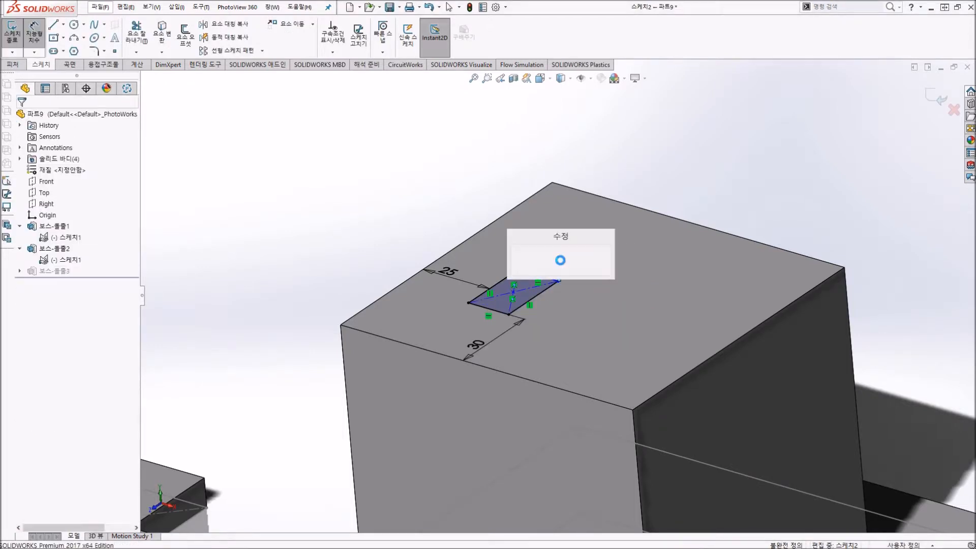
type("30")
key("Return")
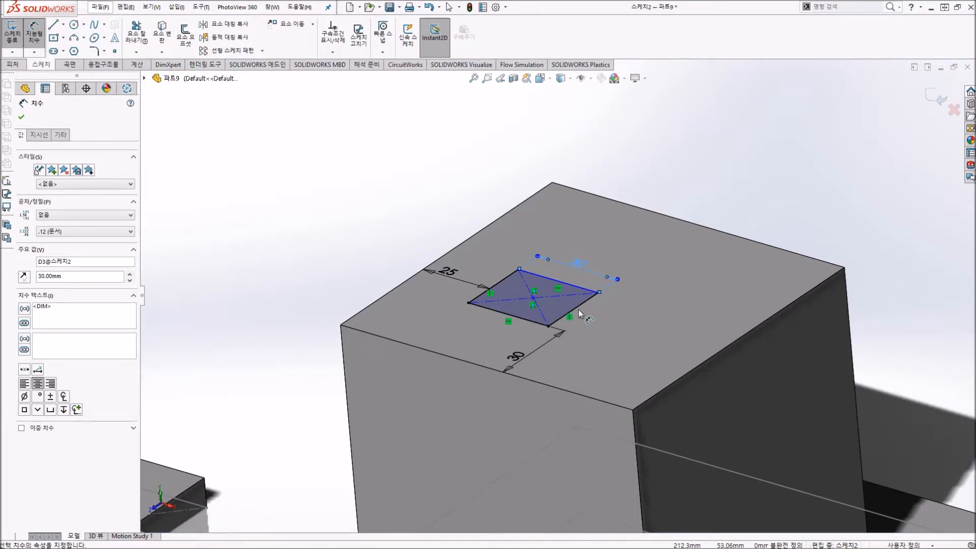
Dimension the rectangle's right side to 30 mm and exit the sketch to rebuild the small boss
left_click(579, 308)
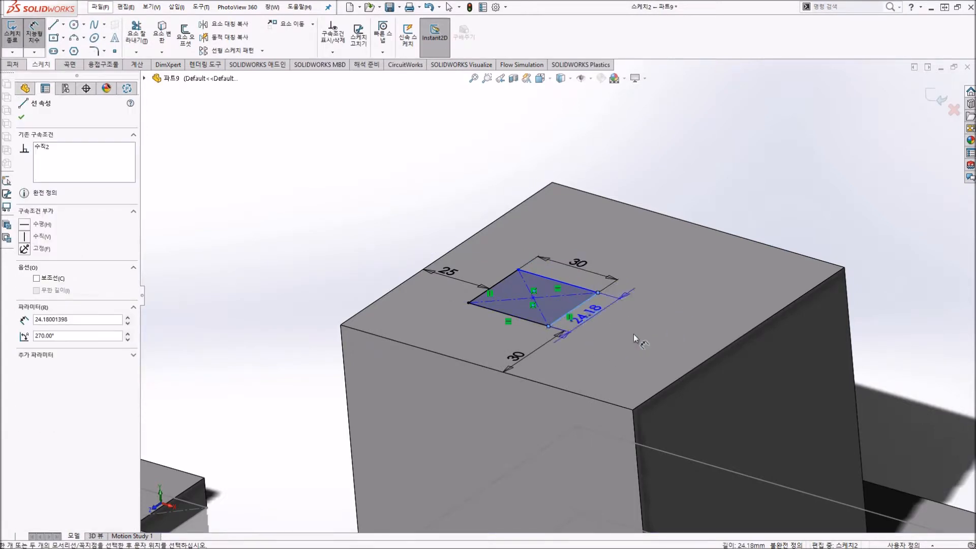
left_click(648, 342)
key("Return")
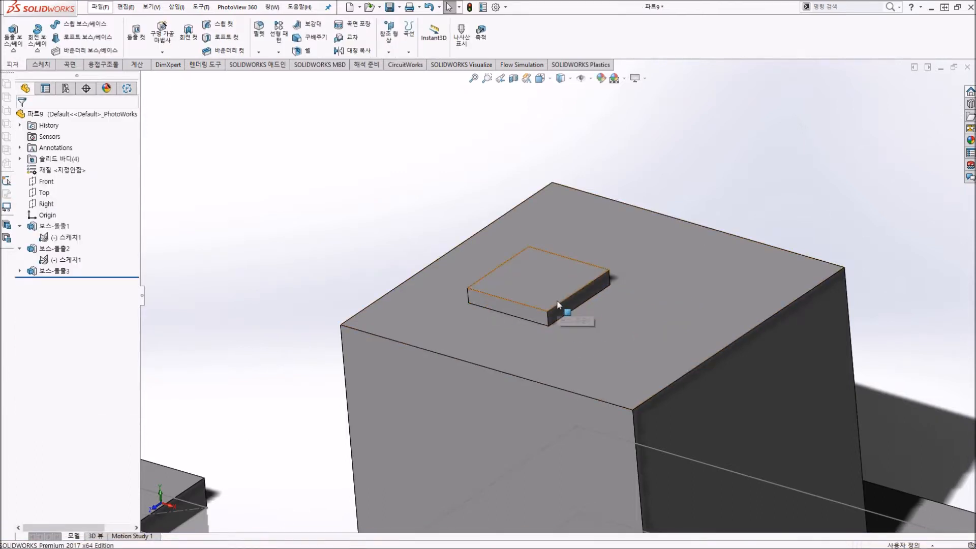
Change the small boss's sketch plane to the tall block's right side face, continuing despite possible rebuild errors
left_click(20, 270)
right_click(69, 284)
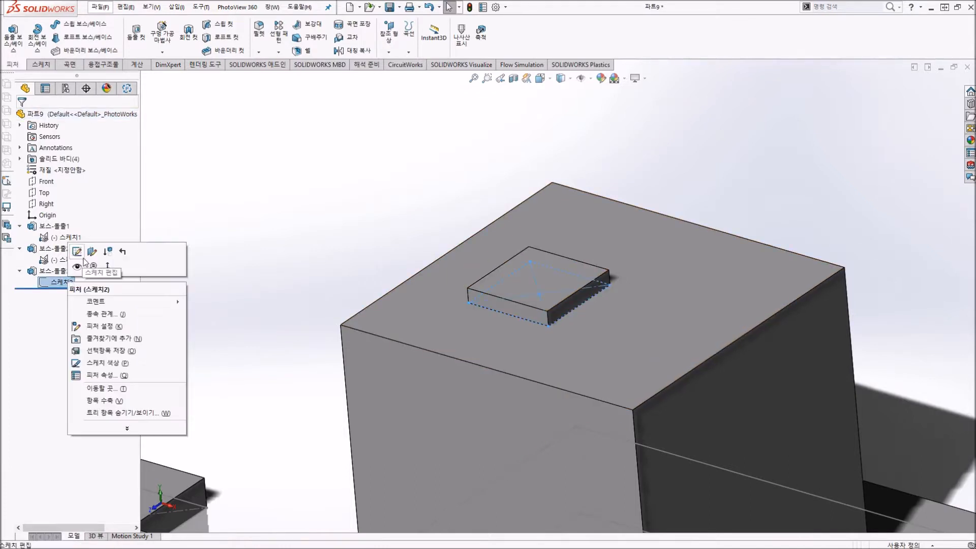
left_click(93, 256)
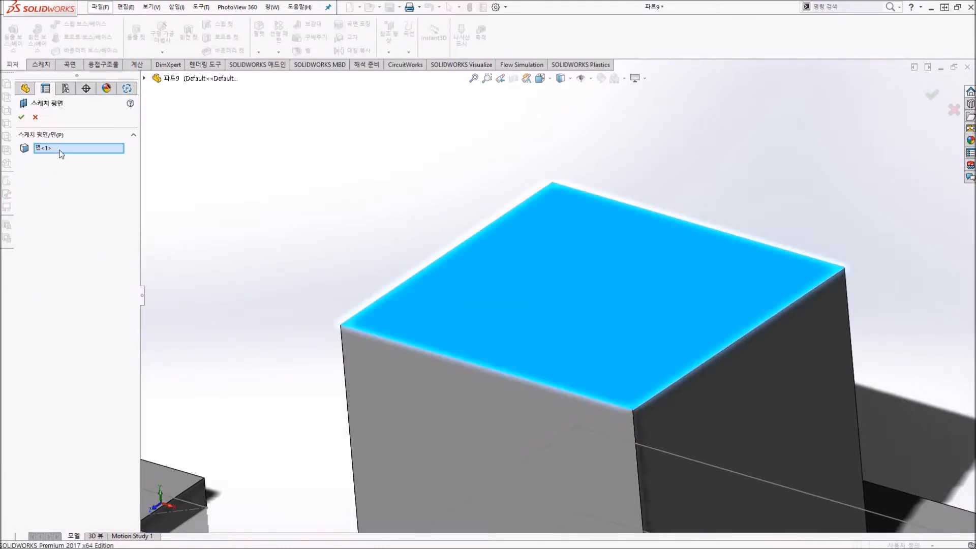
left_click(737, 415)
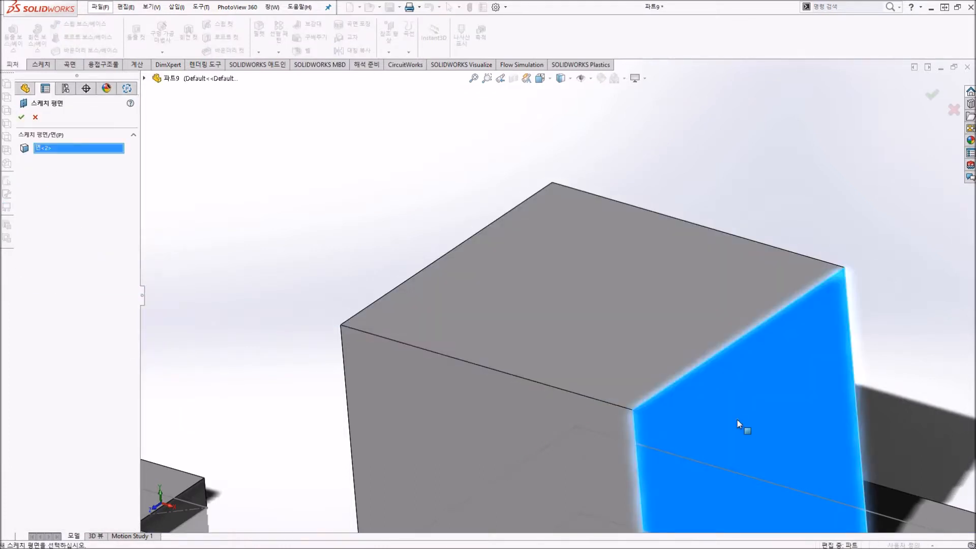
left_click(22, 118)
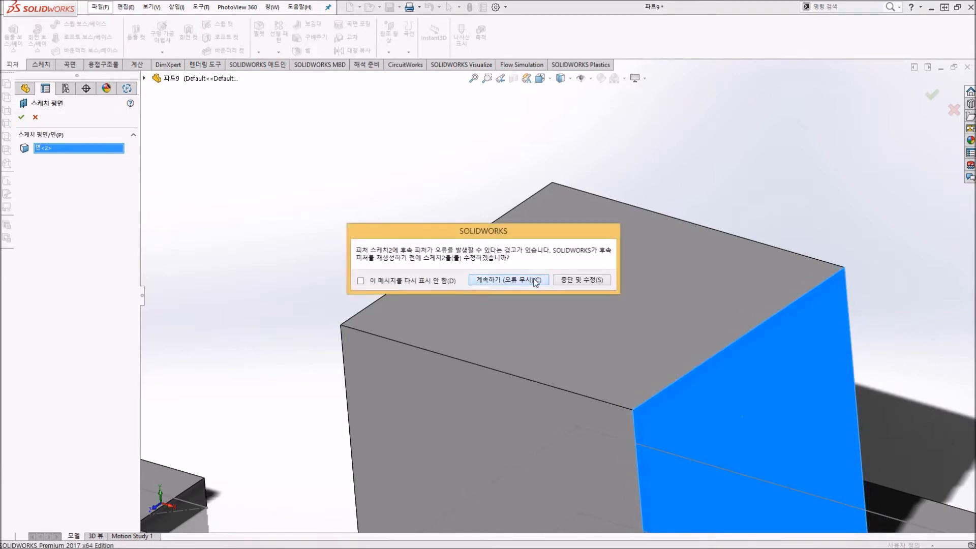
left_click(535, 281)
mouse_move(690, 341)
middle_mouse_down()
mouse_move(682, 299)
mouse_move(671, 297)
middle_mouse_up()
left_click(268, 265)
Read the warning on the small boss's sketch and open that sketch for editing
right_click(82, 288)
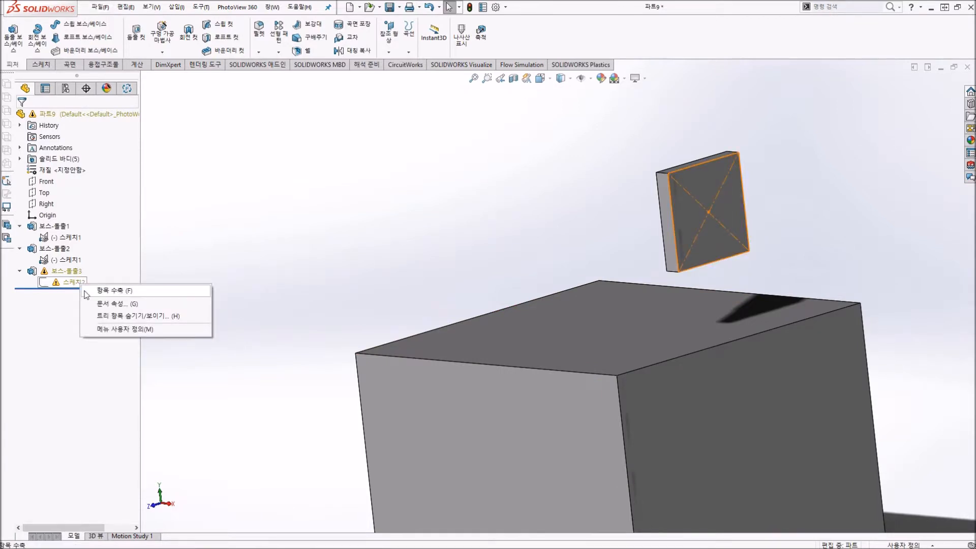
left_click(51, 286)
left_click(321, 269)
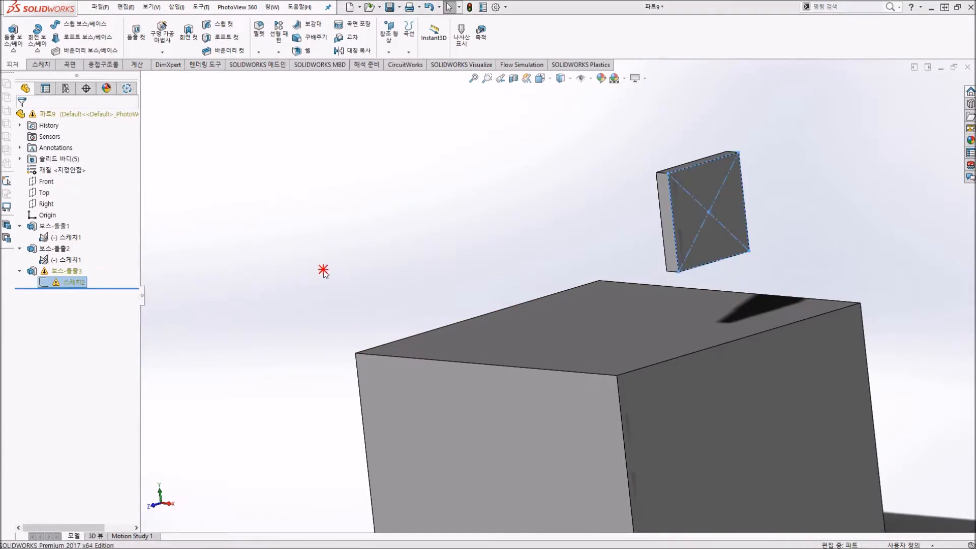
mouse_move(73, 286)
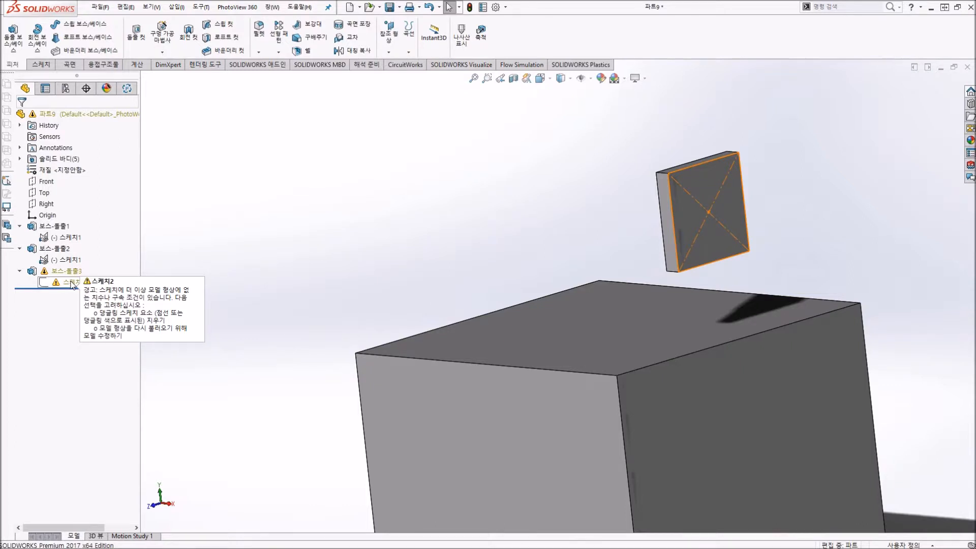
left_click(72, 285)
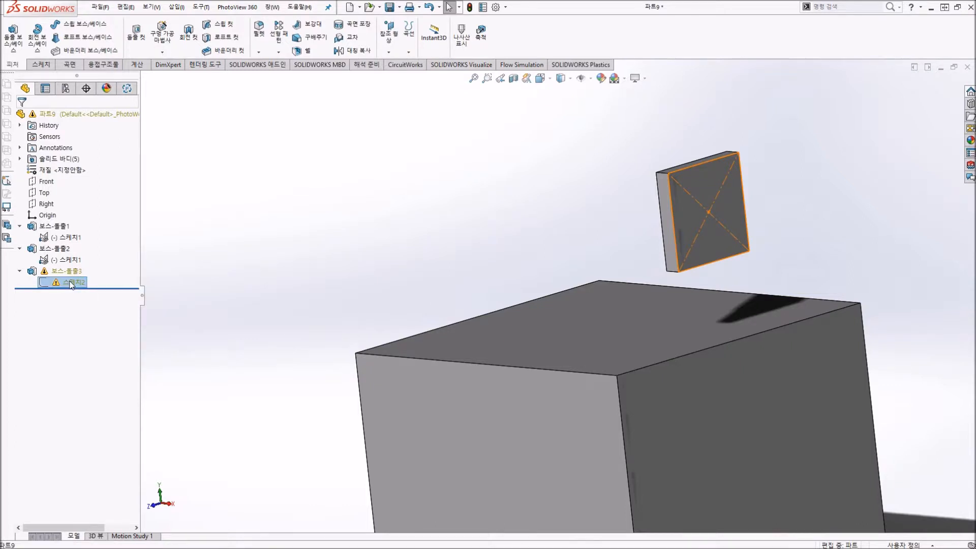
mouse_move(71, 284)
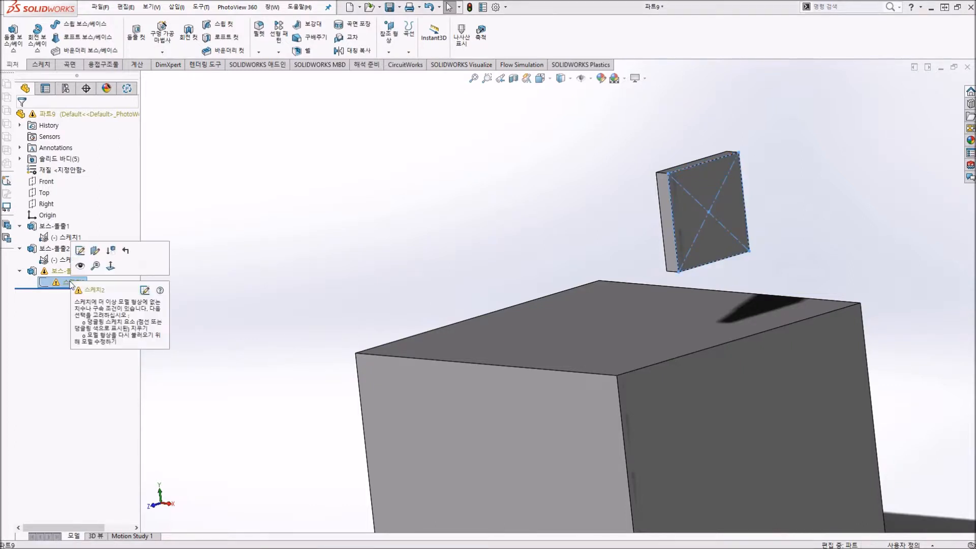
left_click(144, 291)
Delete the dangling 30 mm position dimension that has lost its reference to the block
scroll(560, 295, "up", 4)
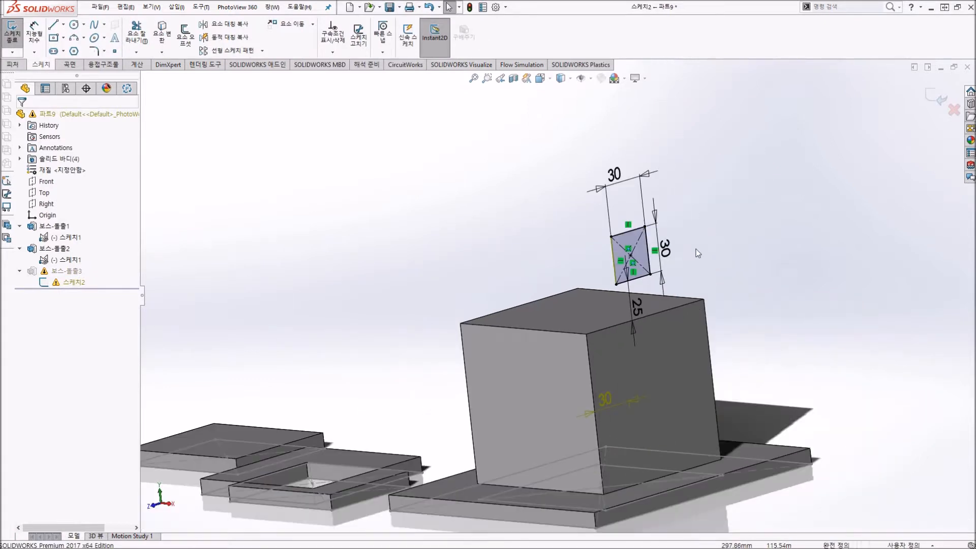
middle_click_drag(698, 253, 651, 256)
scroll(651, 256, "down", 5)
scroll(483, 385, "up", 4)
scroll(498, 428, "down", 1)
mouse_move(497, 428)
middle_mouse_down()
mouse_move(481, 428)
mouse_move(481, 438)
middle_mouse_up()
left_click_drag(498, 438, 442, 220)
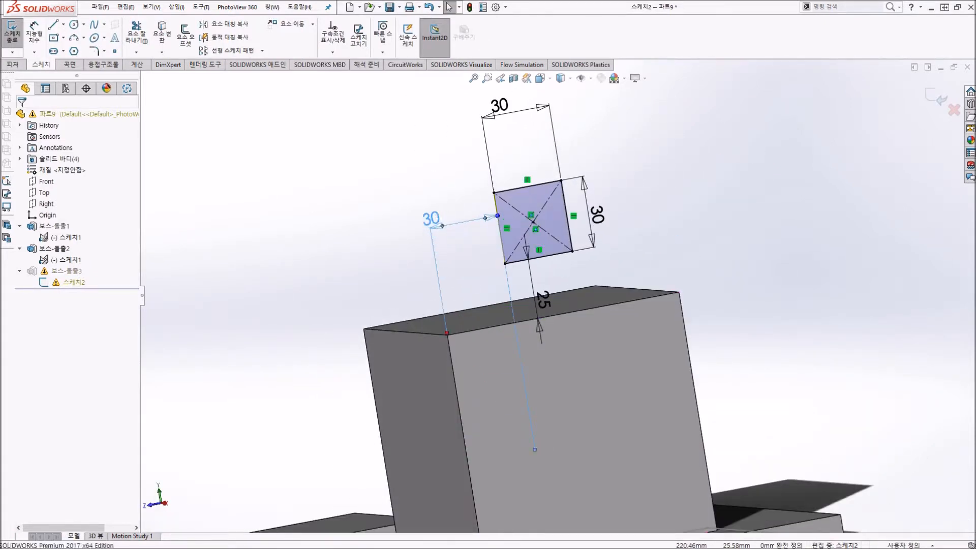
scroll(478, 239, "down", 1)
left_click(375, 222)
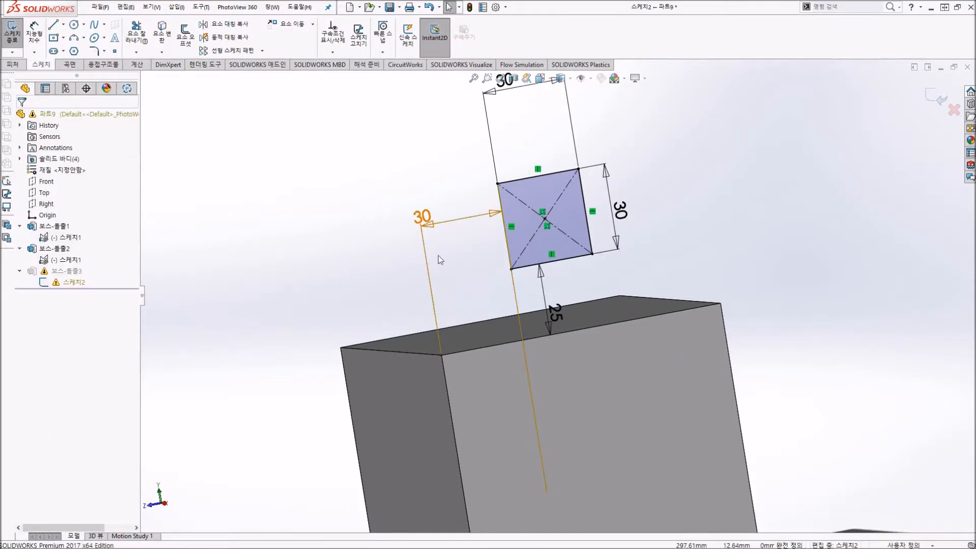
double_click(431, 218)
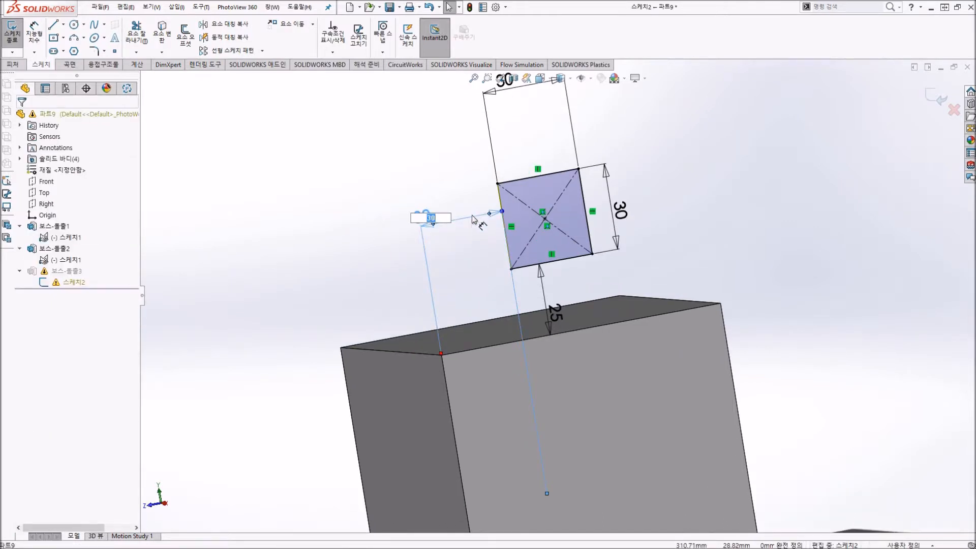
left_click(398, 267)
left_click(425, 251)
key("Delete")
Dimension the rectangle's side 30 mm from the block face's near vertical edge
left_click(34, 32)
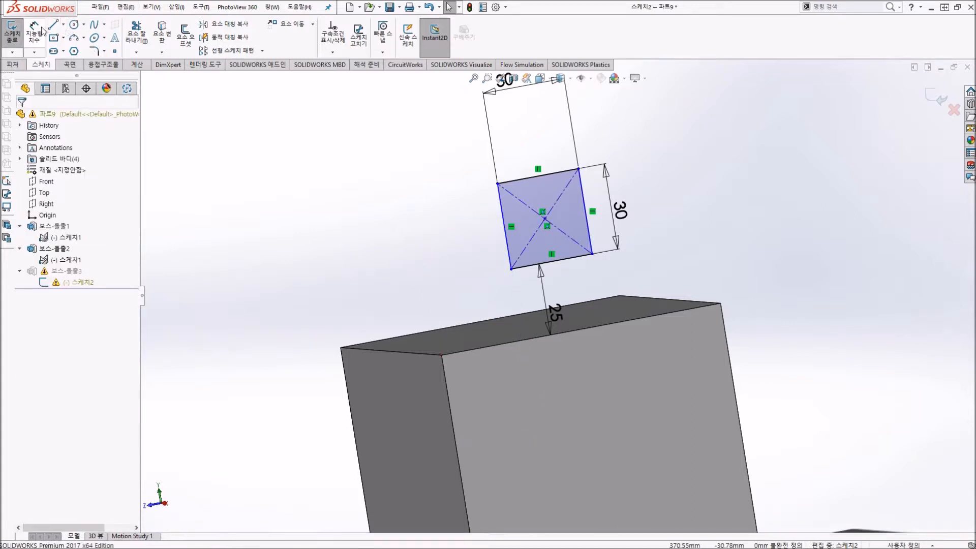
left_click(507, 251)
left_click(437, 315)
left_click(425, 261)
key("Return")
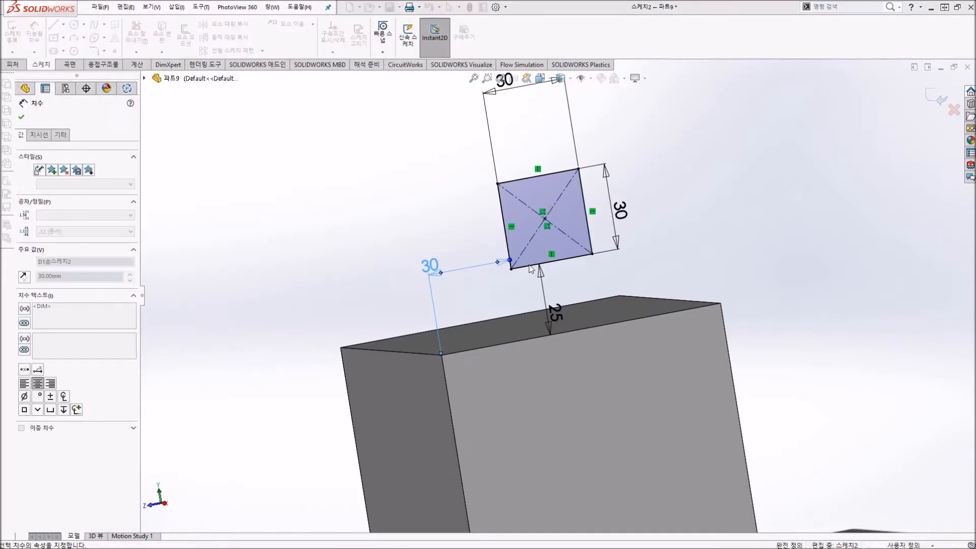
left_click(411, 235)
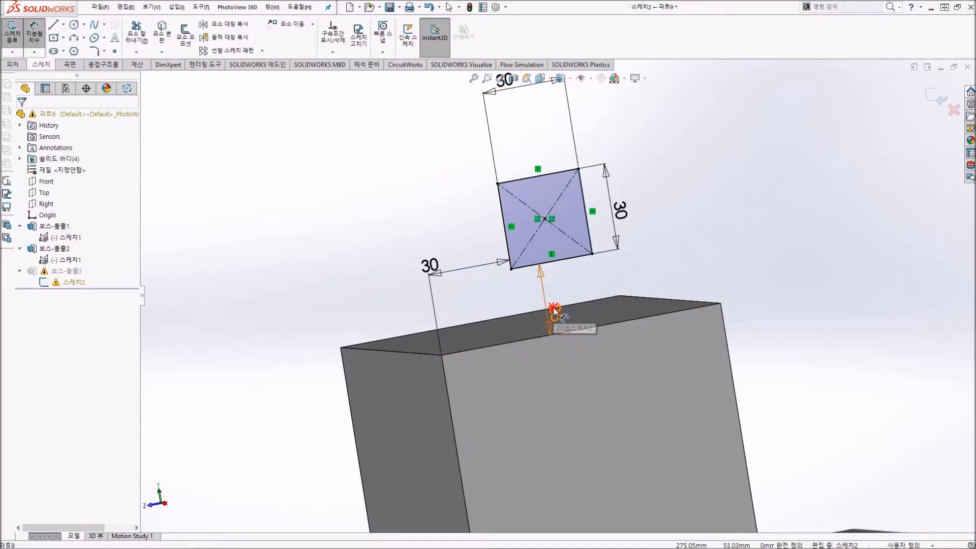
Pull the 25 mm dimension clear of the rectangle and reverse its direction so the rectangle's lower side lies below the block's top edge
left_click_drag(555, 311, 684, 280)
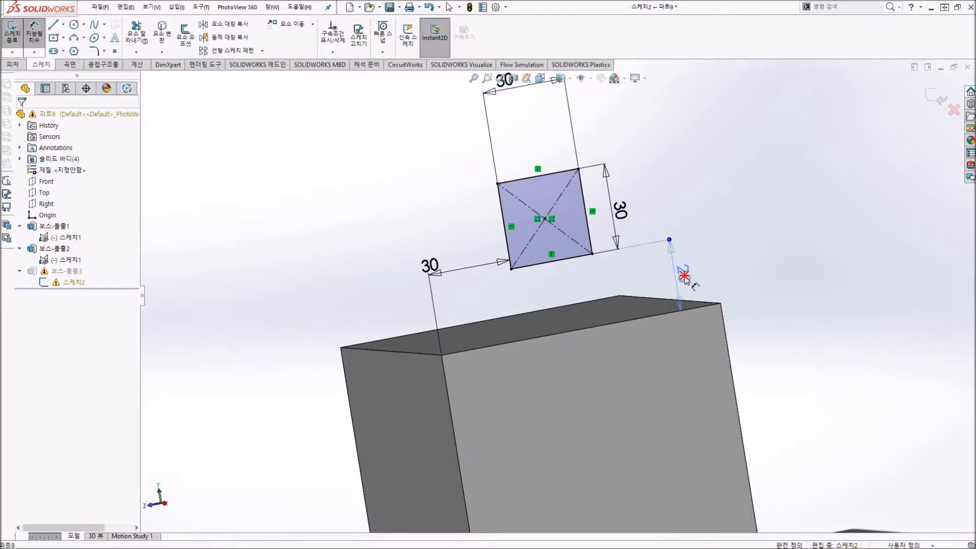
double_click(684, 278)
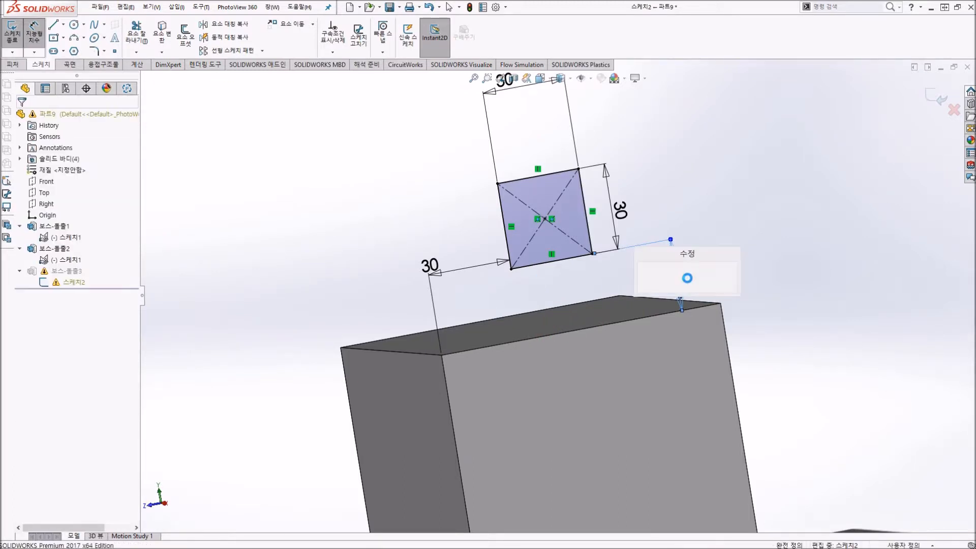
left_click(640, 301)
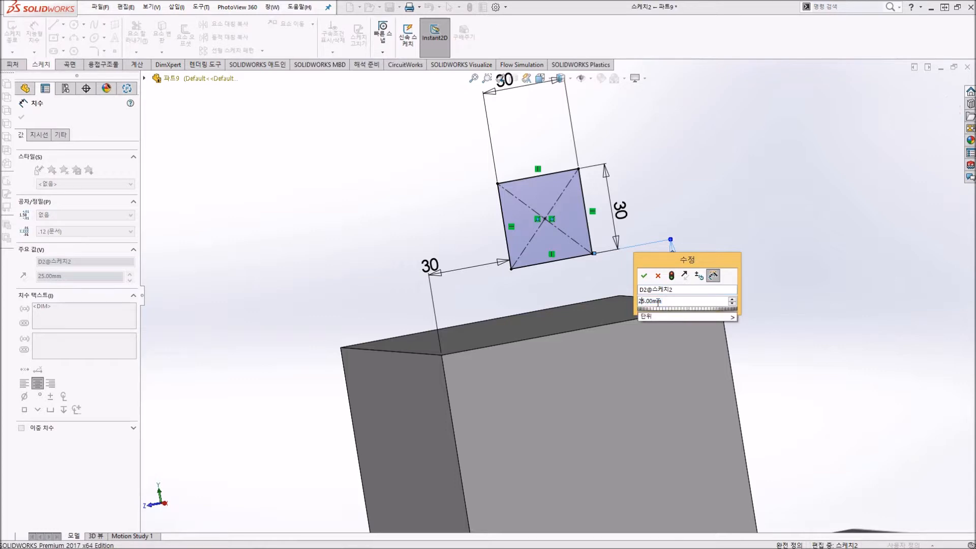
key("Return")
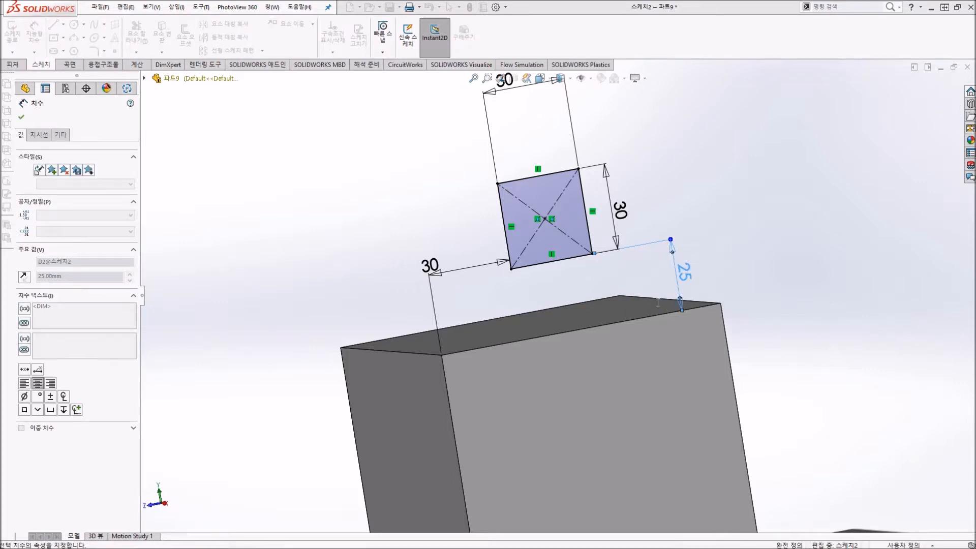
left_click(744, 288)
scroll(490, 445, "up", 3)
scroll(502, 363, "down", 2)
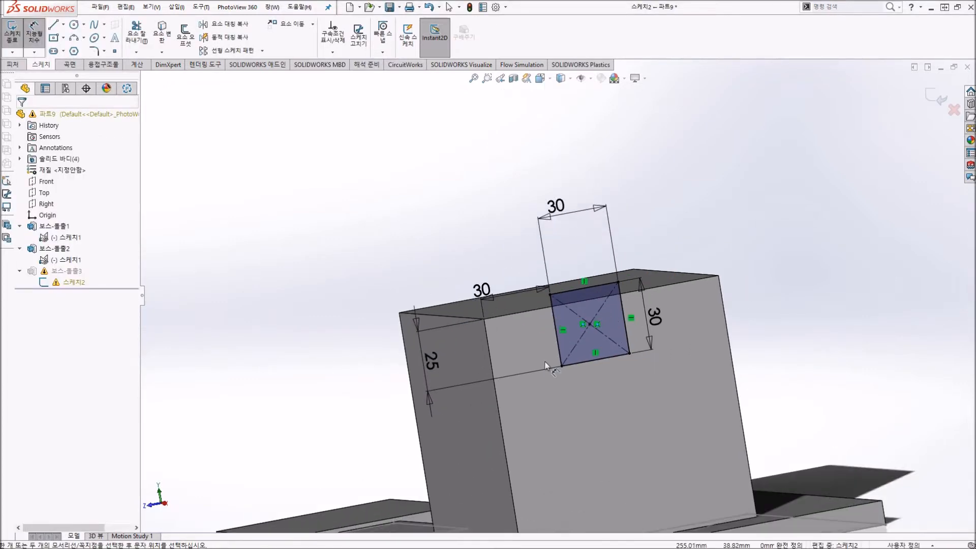
scroll(578, 349, "up", 1)
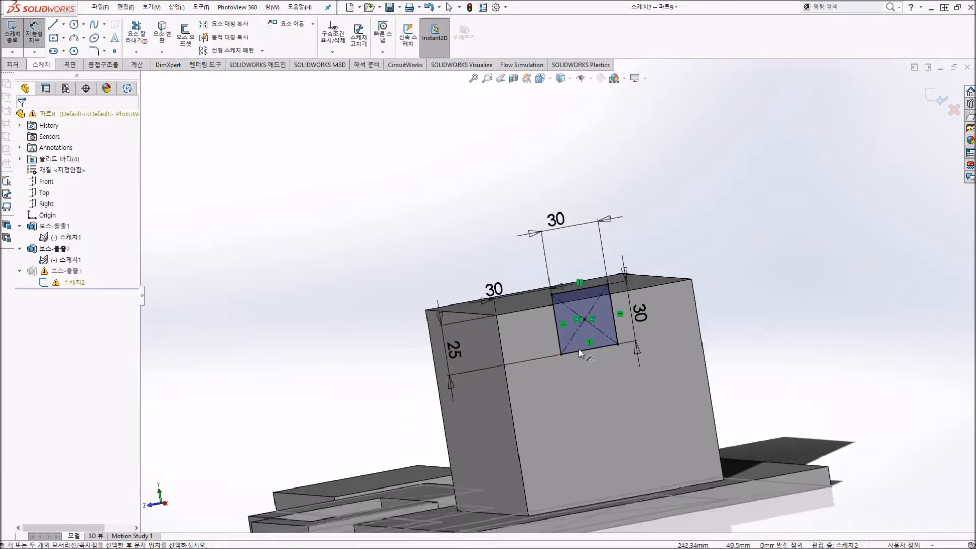
scroll(579, 354, "down", 1)
scroll(526, 359, "down", 2)
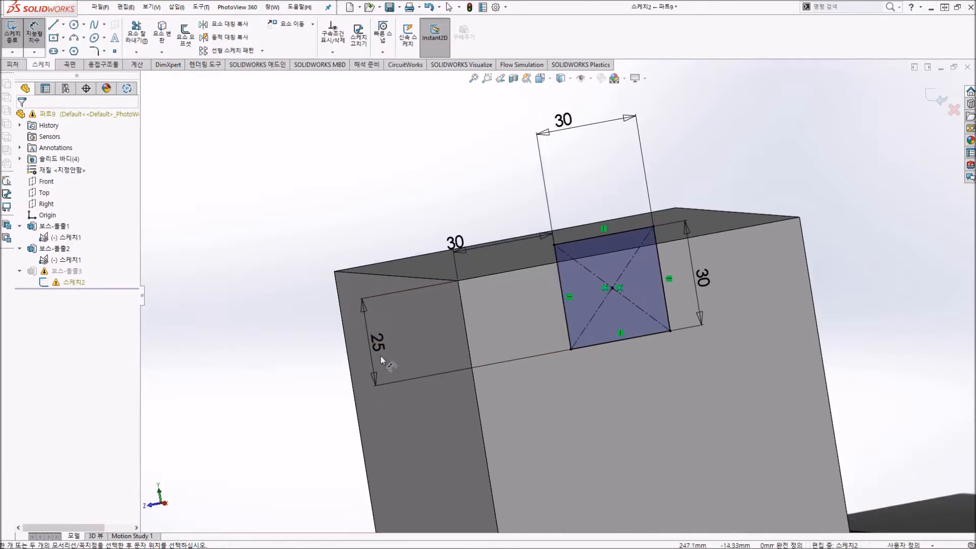
Delete the 25 mm dimension between the rectangle's lower side and the block's top edge
left_click(374, 344)
left_click(371, 363)
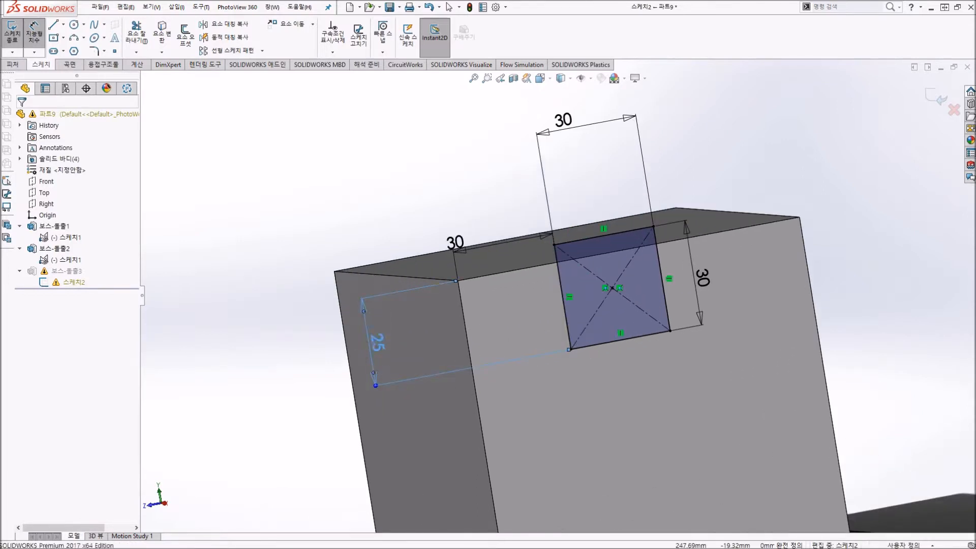
key("Delete")
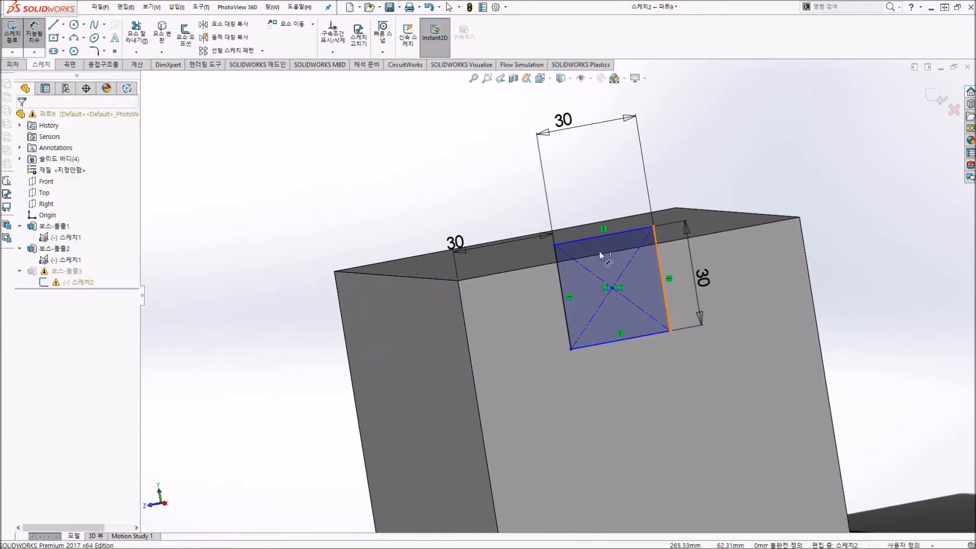
Dimension the rectangle's upper side 25 mm below the block's top edge and exit the sketch
left_click(617, 341)
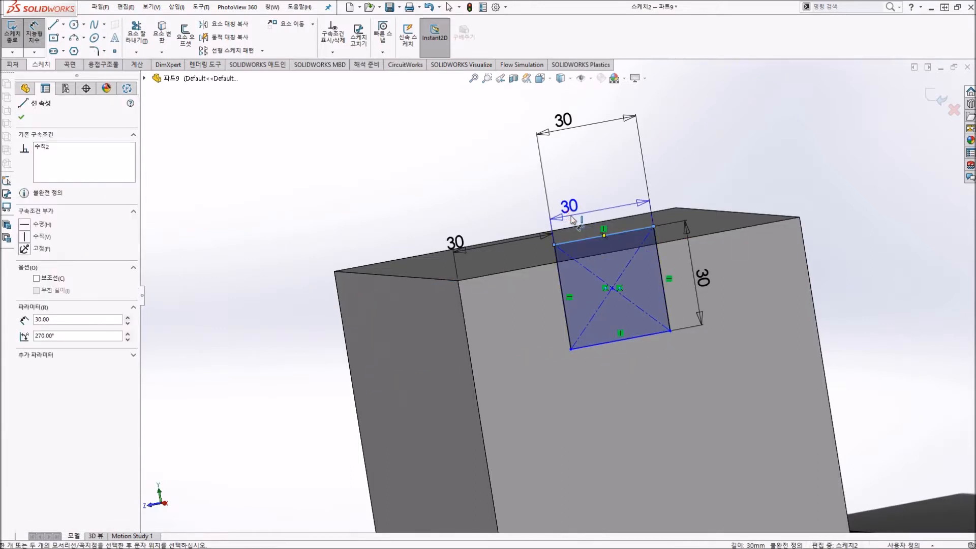
left_click(519, 270)
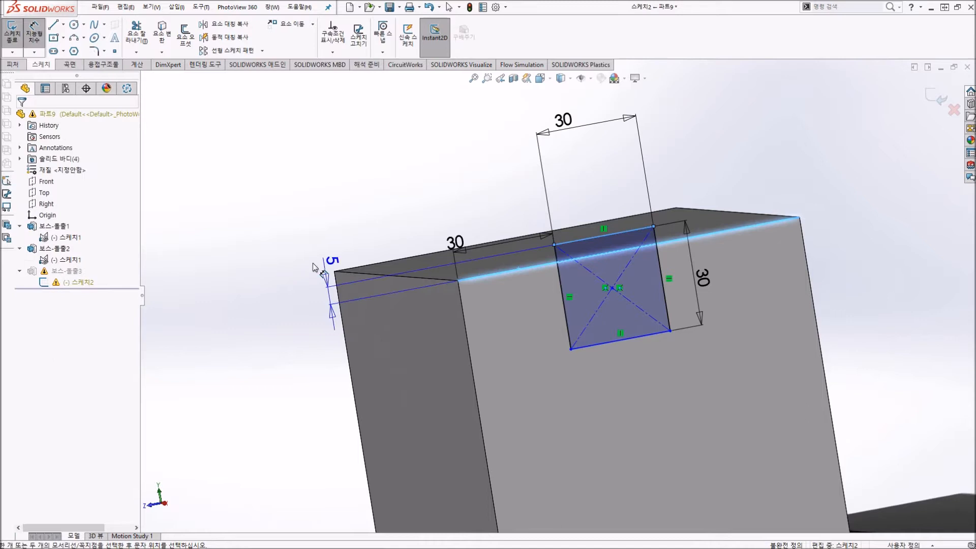
left_click(249, 273)
type("25")
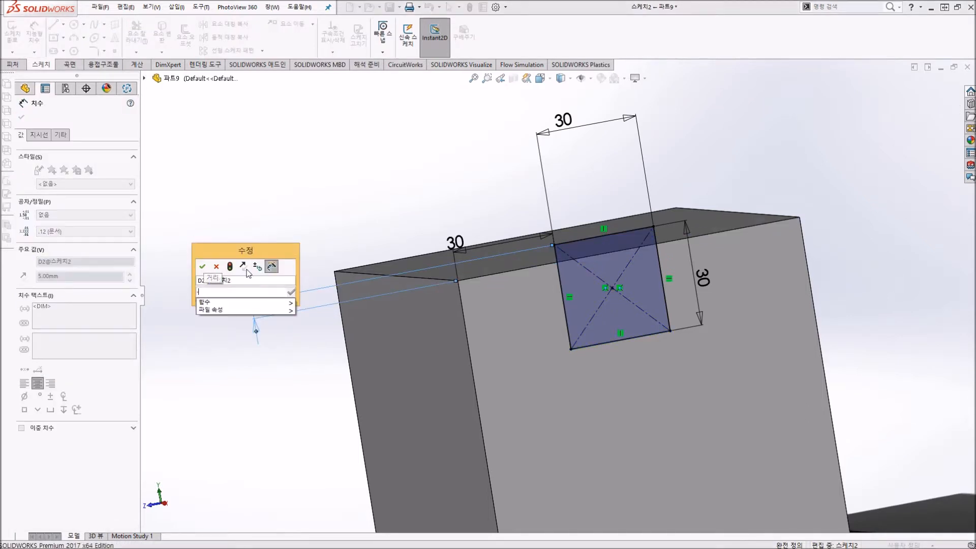
key("Return")
left_click(408, 181)
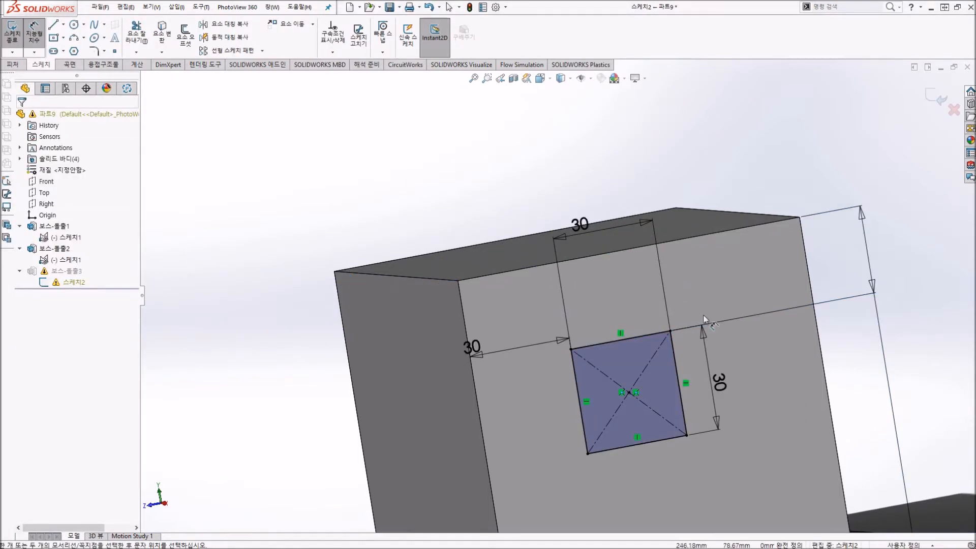
scroll(705, 323, "up", 3)
scroll(729, 341, "down", 1)
left_click(941, 97)
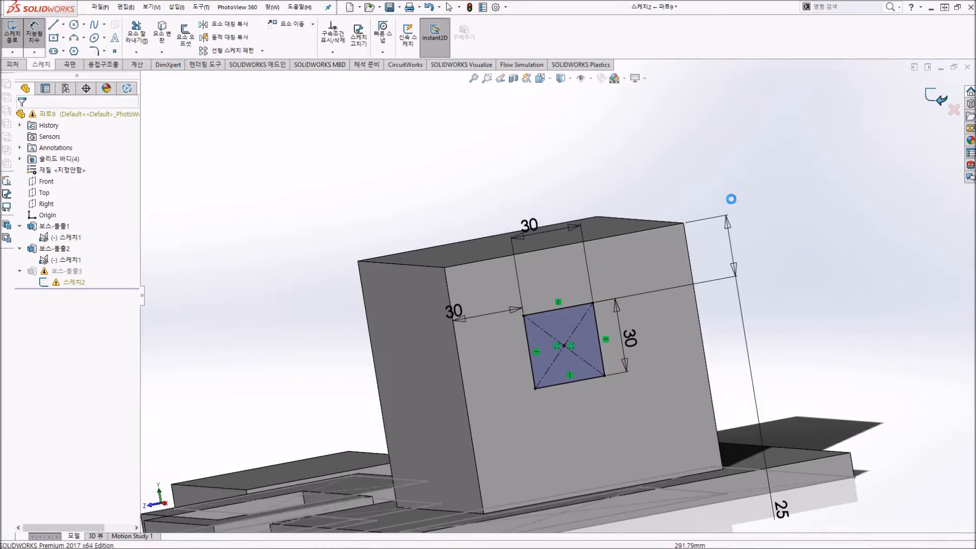
Reverse the small boss's extrusion direction so it projects outward from the block's side face
middle_click_drag(571, 340, 405, 374)
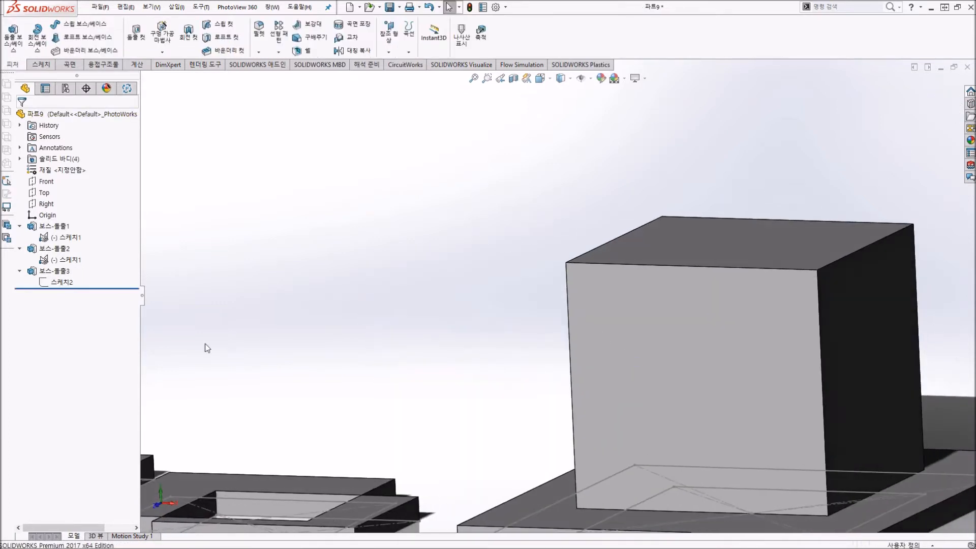
right_click(56, 271)
left_click(64, 239)
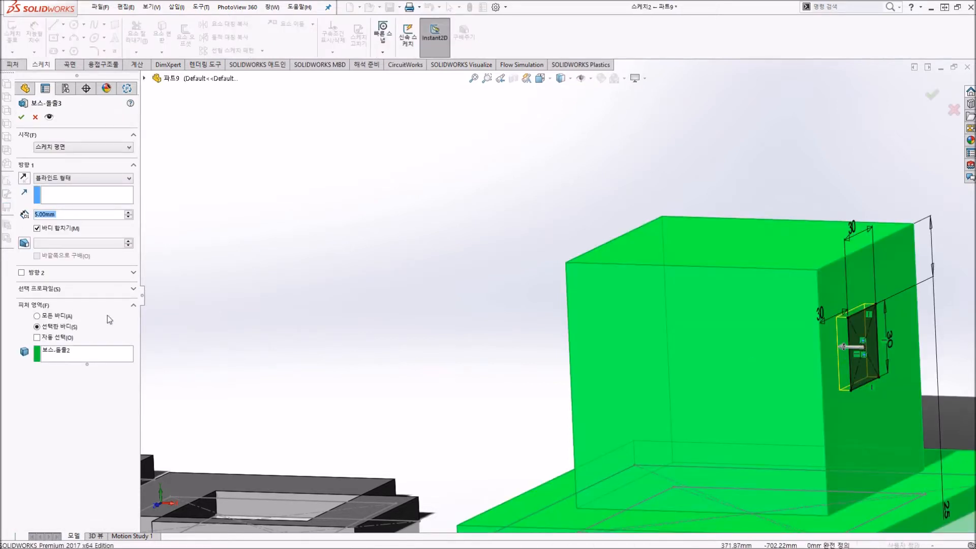
left_click(25, 180)
left_click(22, 117)
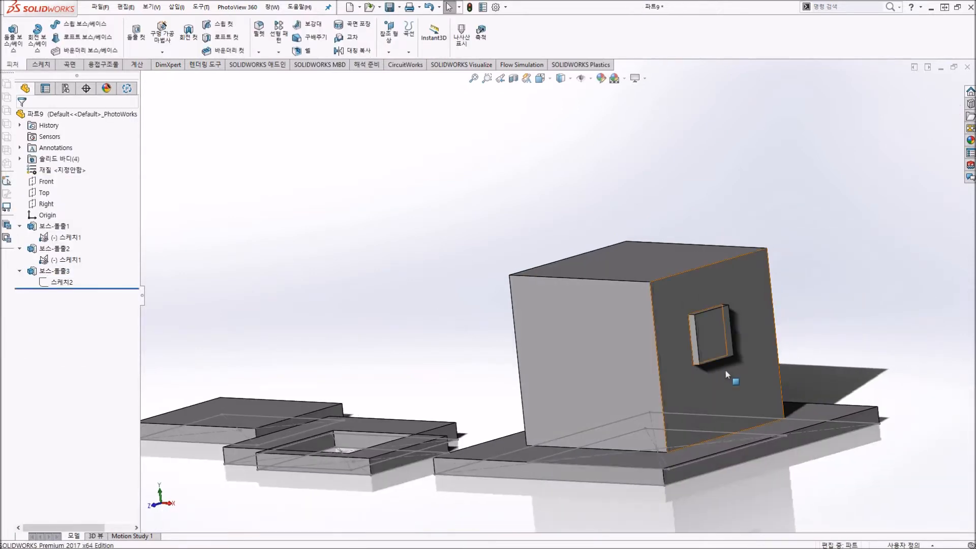
Examine the small boss on the block's side face from closer and from above
scroll(726, 375, "down", 6)
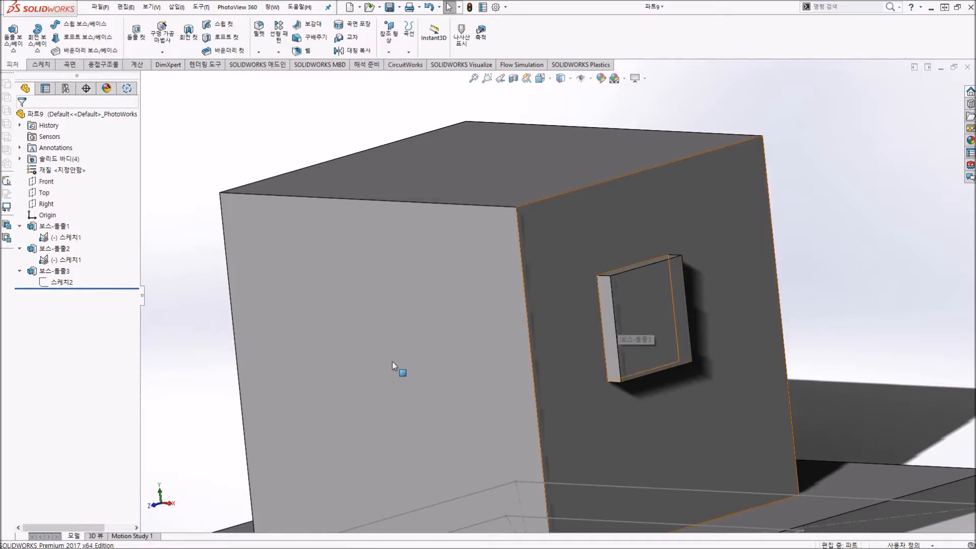
scroll(300, 305, "up", 5)
middle_click_drag(351, 254, 371, 281)
scroll(415, 285, "down", 1)
scroll(610, 311, "up", 1)
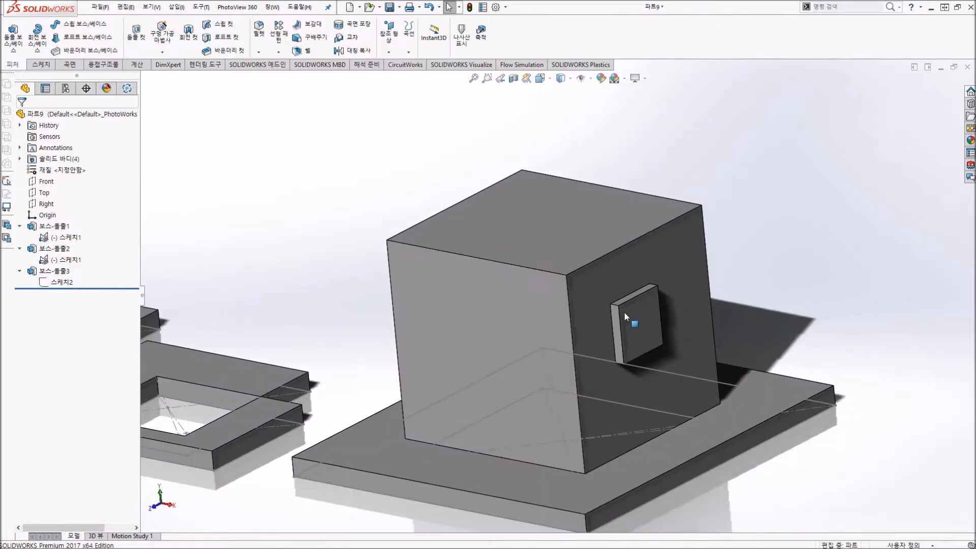
scroll(613, 353, "up", 2)
scroll(514, 331, "down", 1)
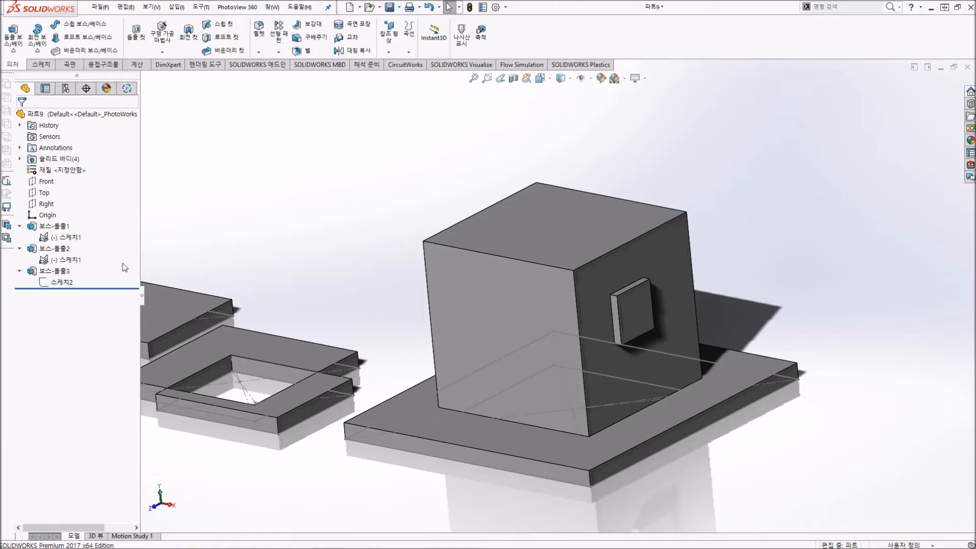
Delete the first boss extrusion, 보스-돌출1, which forms the base plates
left_click_drag(109, 225, 23, 298)
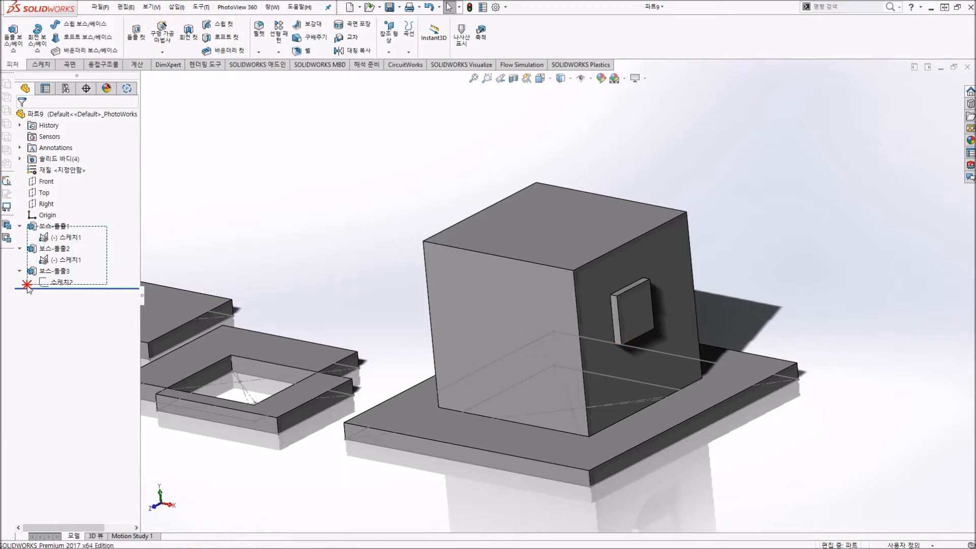
left_click(407, 197)
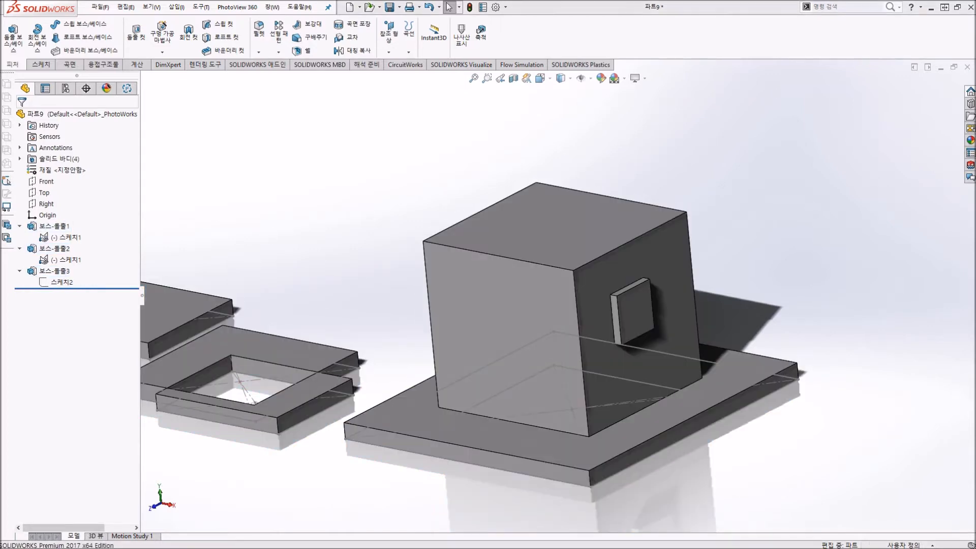
left_click_drag(84, 227, 27, 295)
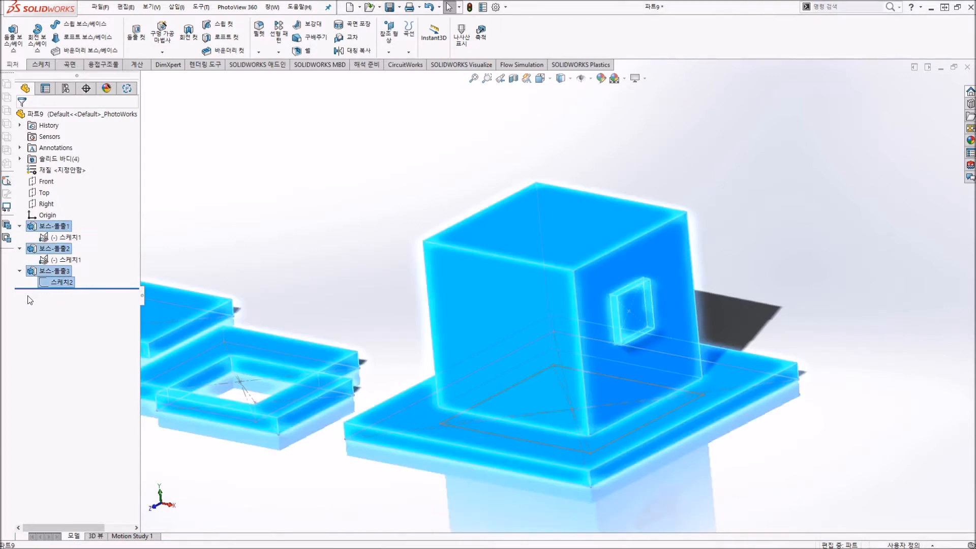
key("Delete")
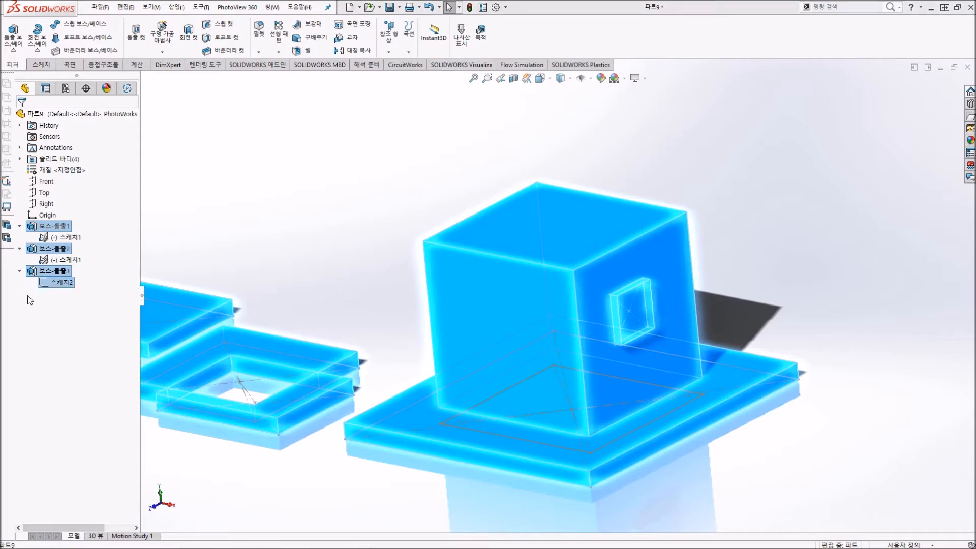
key("Return")
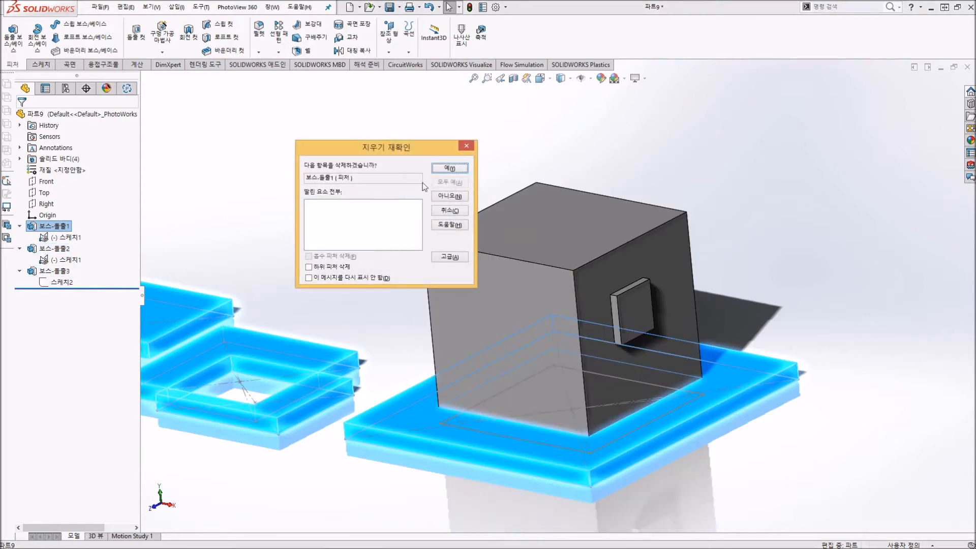
left_click(454, 170)
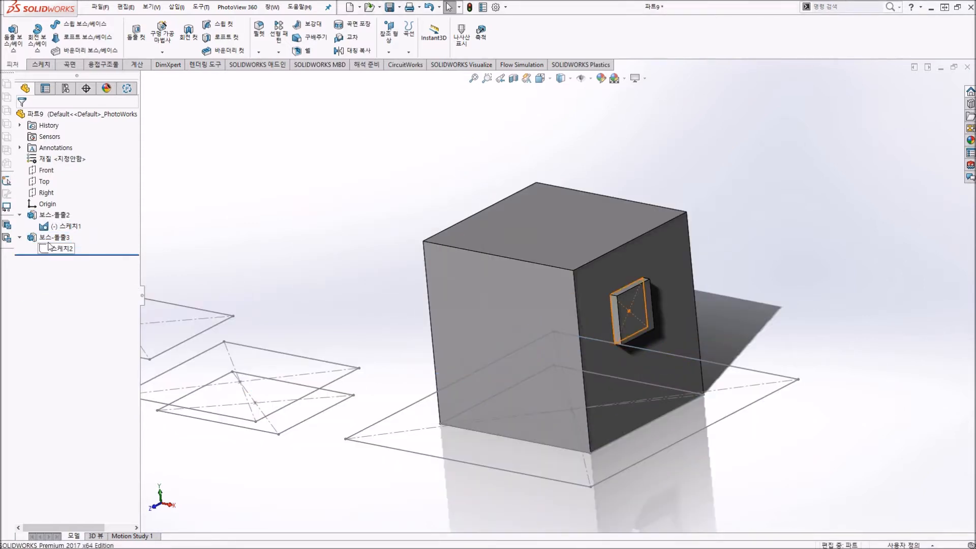
Delete the block extrusion 보스-돌출2
left_click(51, 220)
key("Delete")
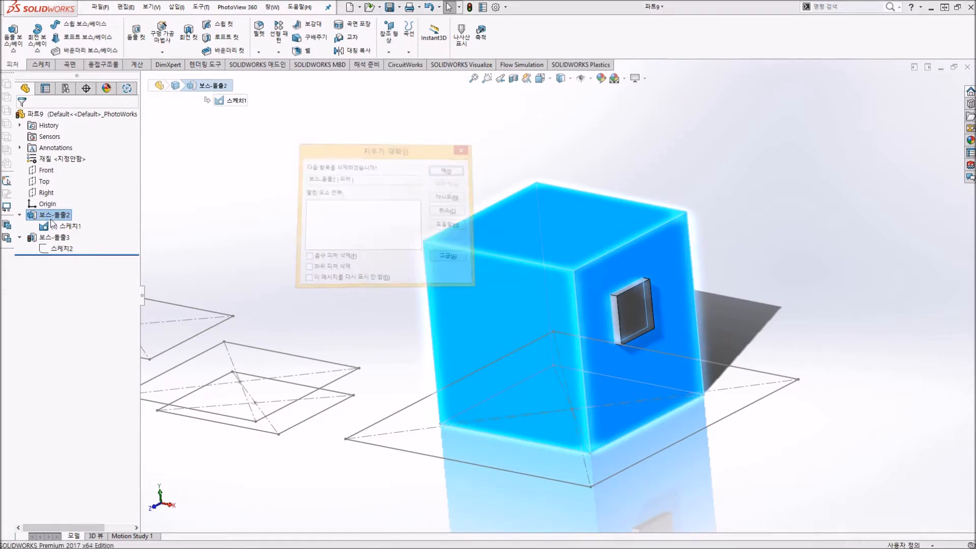
key("Return")
key("Return")
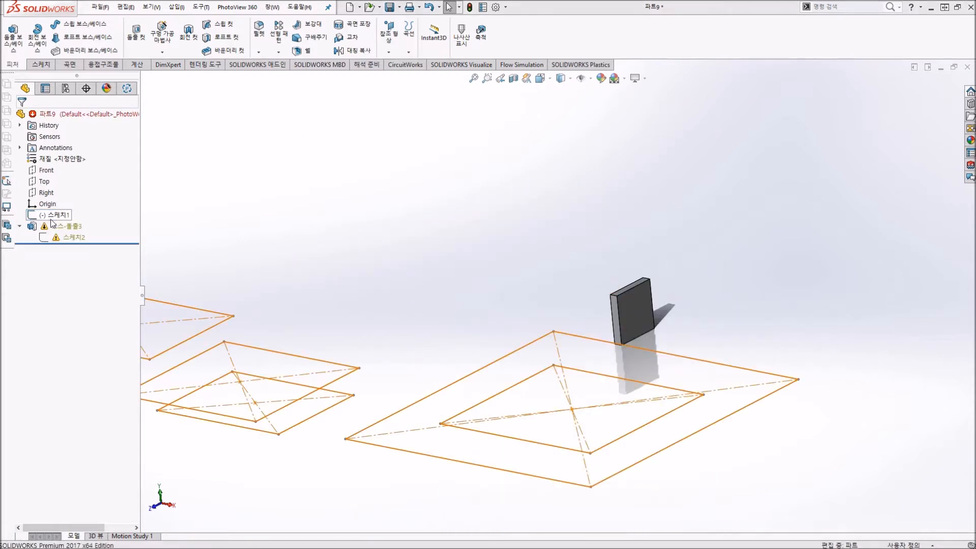
Delete the shared sketch 스케치1 and dismiss the error list
left_click(62, 226)
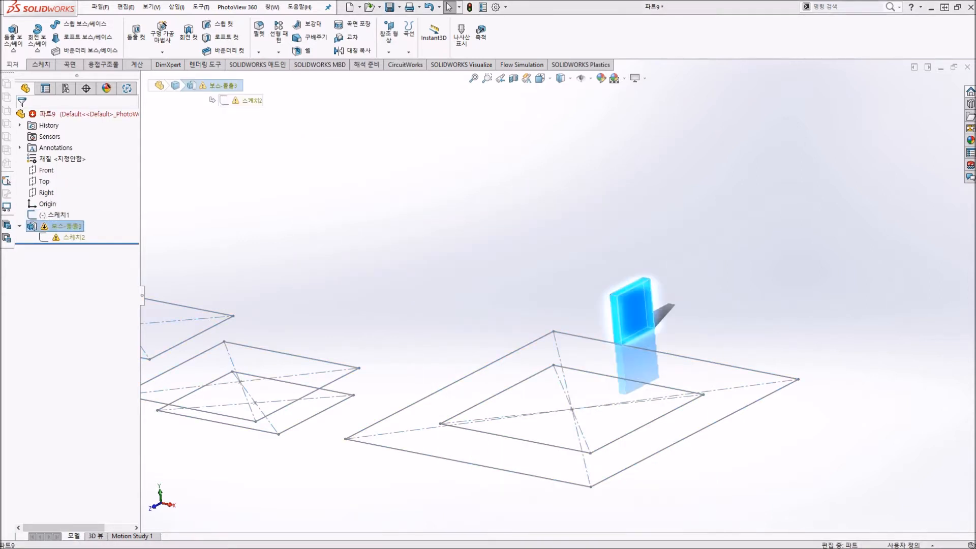
left_click(587, 257)
left_click(51, 213)
key("Delete")
key("Return")
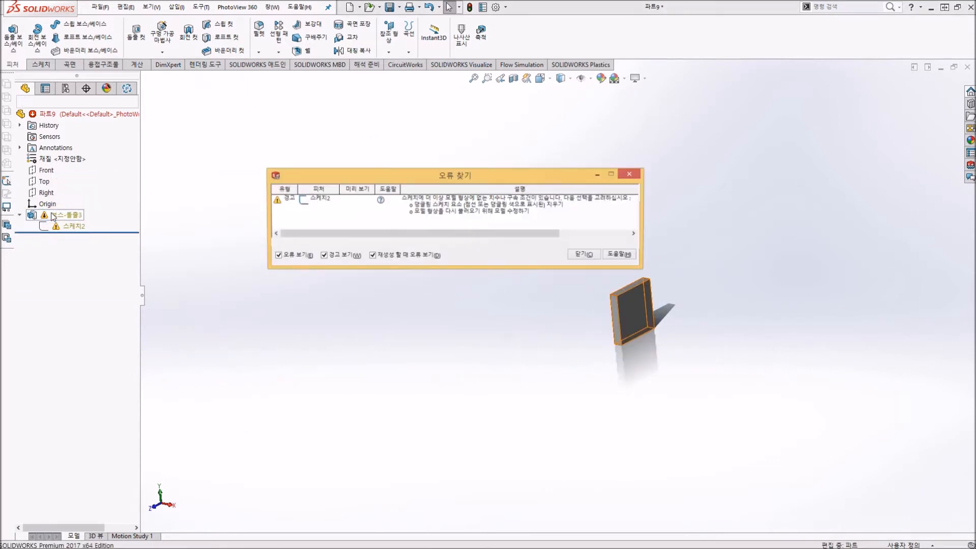
left_click(584, 254)
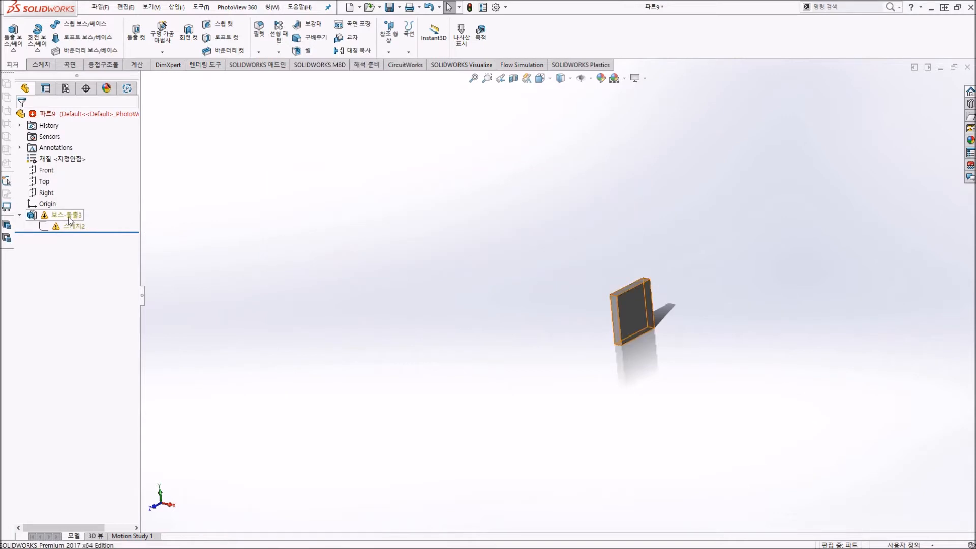
Delete the remaining small boss 보스-돌출3 together with its absorbed sketch
left_click(67, 215)
key("Delete")
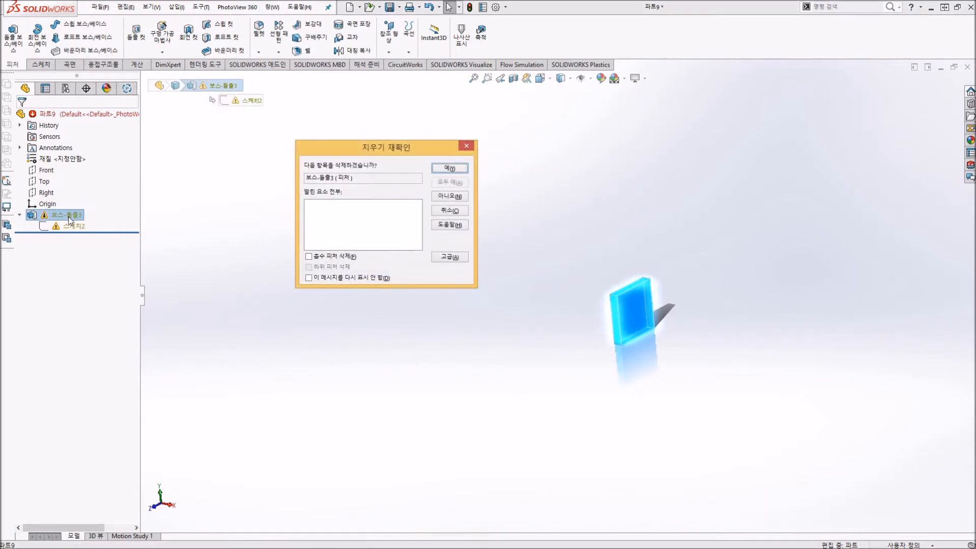
left_click(345, 260)
left_click(332, 257)
left_click(325, 260)
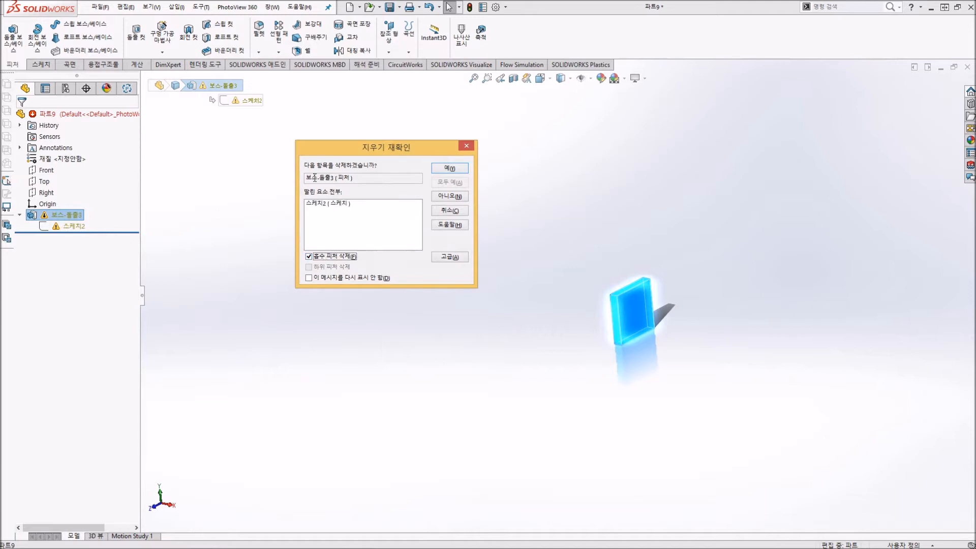
left_click(450, 168)
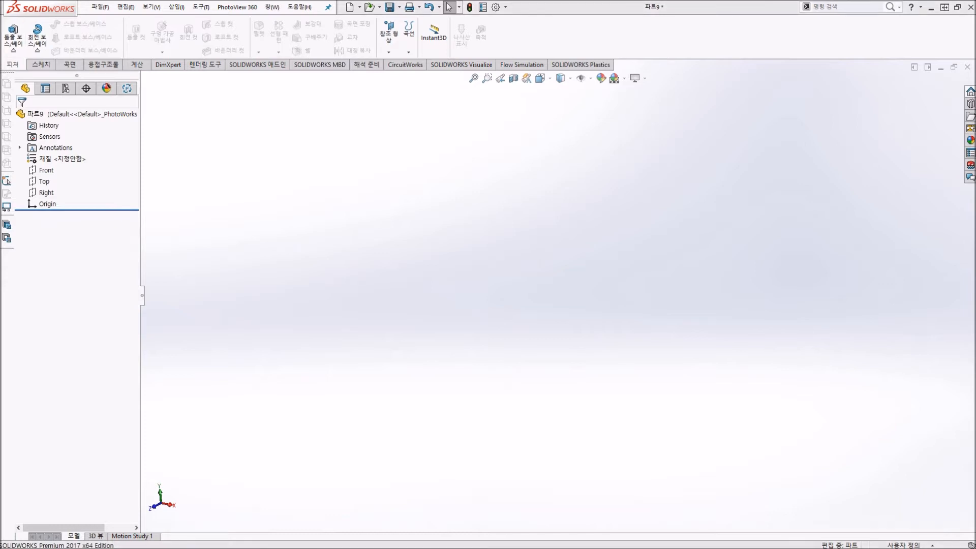
Start a sketch on the Front plane and draw a center rectangle about 98 by 81 mm centred on the origin
left_click(41, 64)
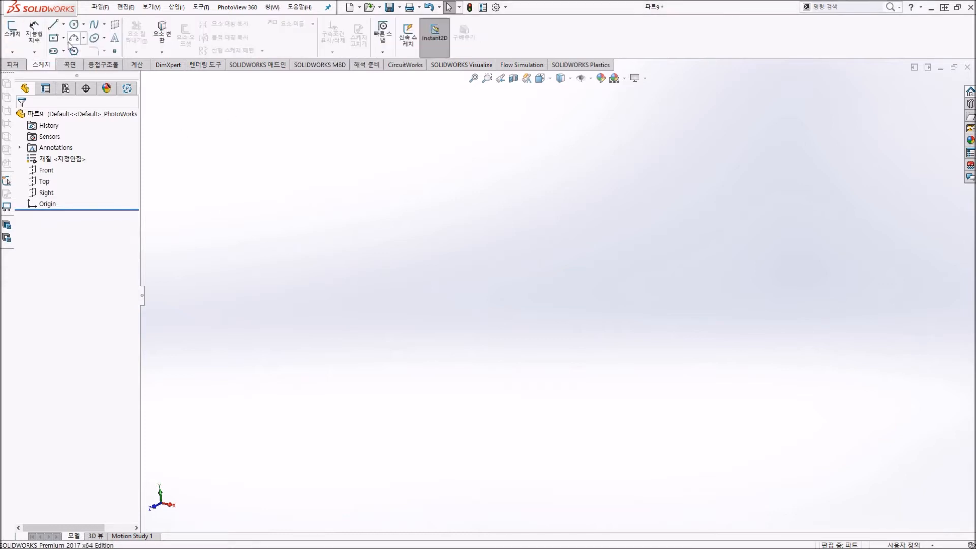
left_click(12, 30)
scroll(267, 344, "up", 2)
scroll(269, 342, "down", 2)
left_click(413, 260)
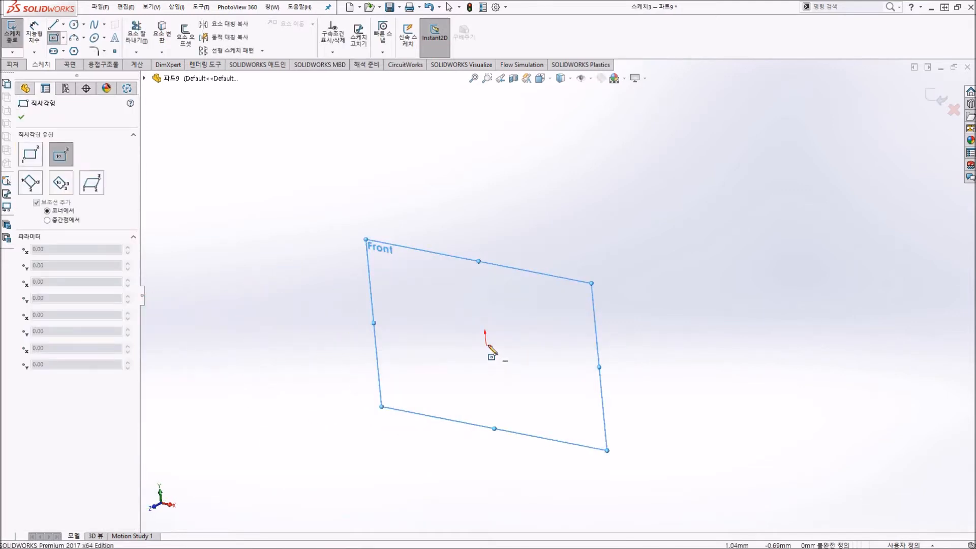
key("space")
left_click(478, 399)
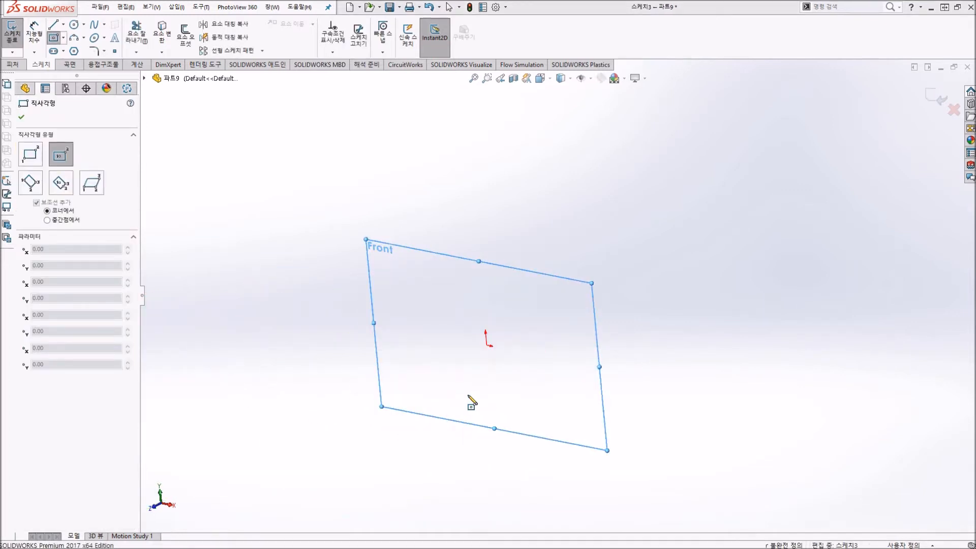
left_click(553, 292)
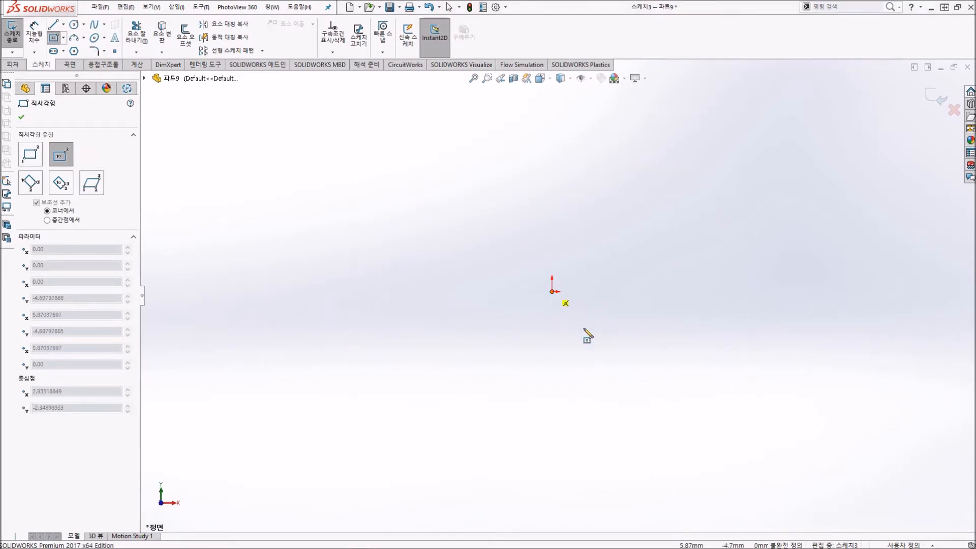
left_click(674, 391)
Dimension the rectangle's width and height to 100 mm each
left_click(34, 34)
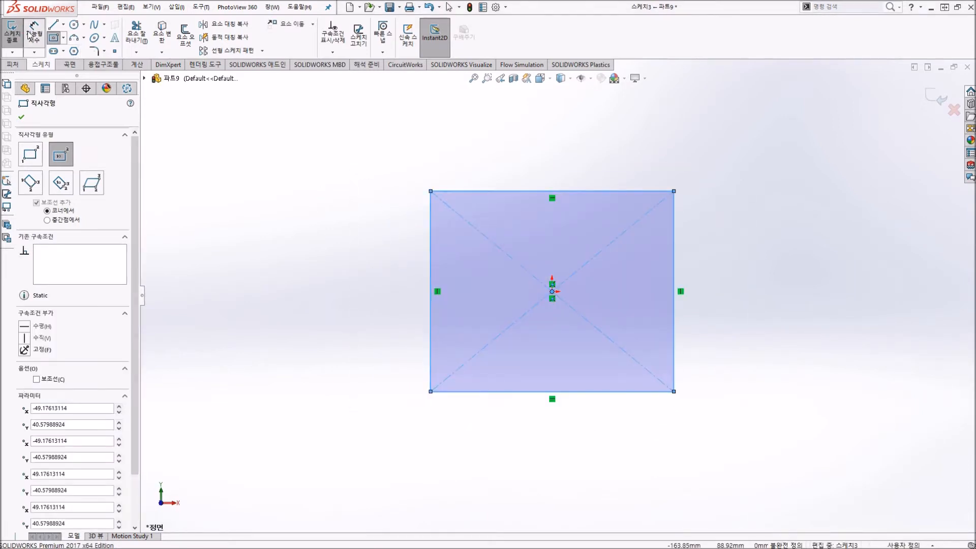
left_click(584, 192)
left_click(585, 151)
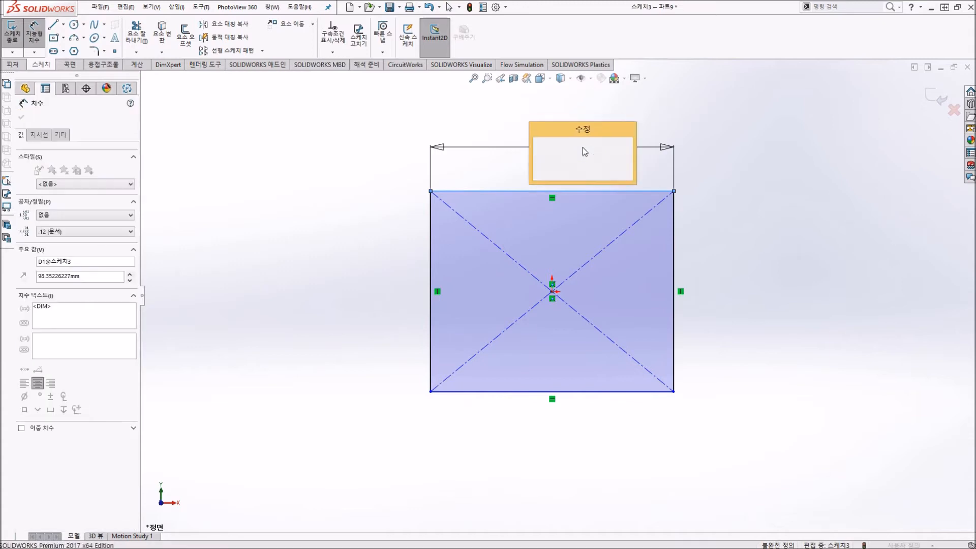
type("100")
key("Return")
left_click(672, 238)
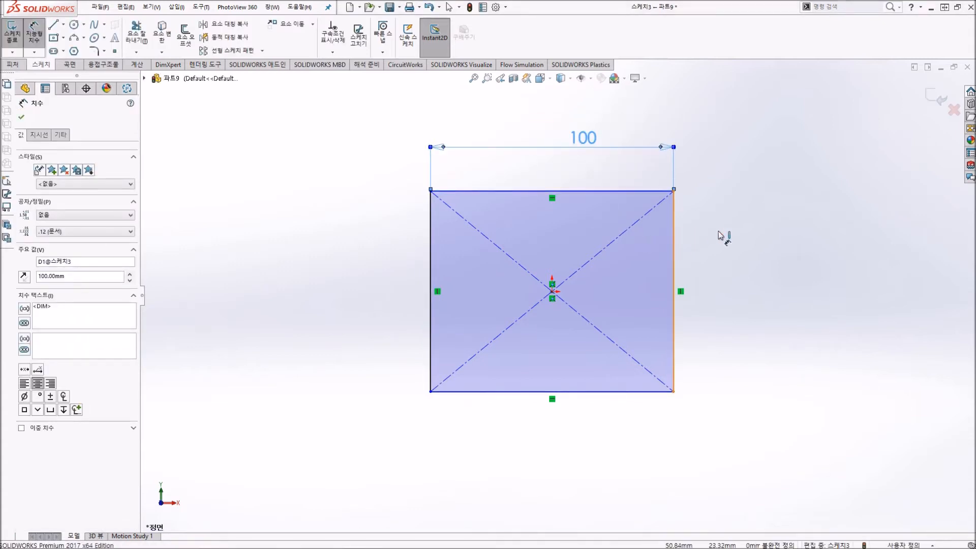
left_click(719, 235)
type("100")
key("Return")
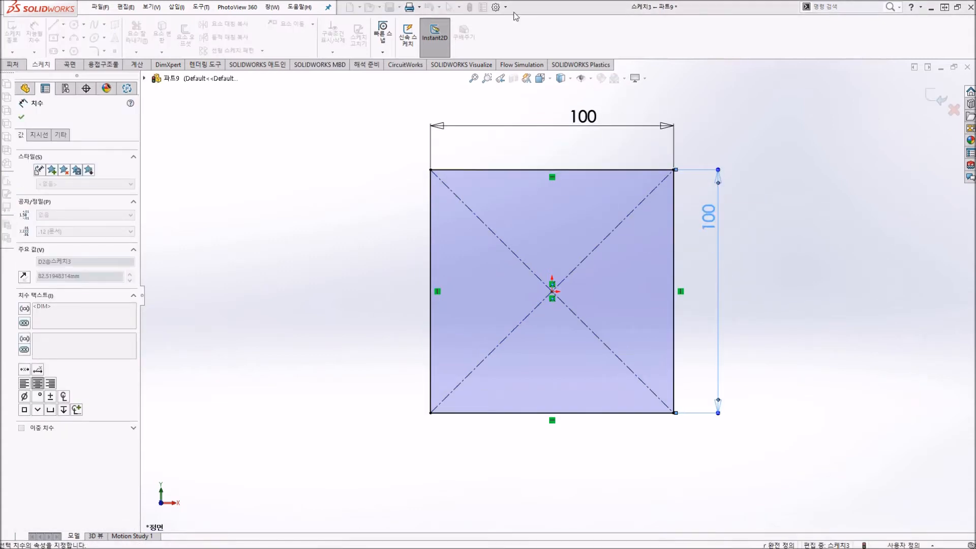
left_click(17, 66)
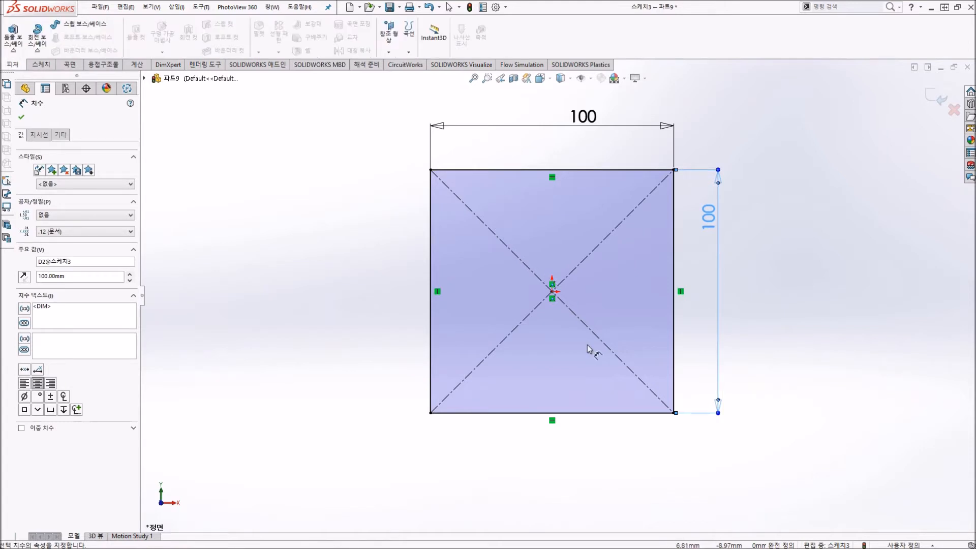
left_click(312, 163)
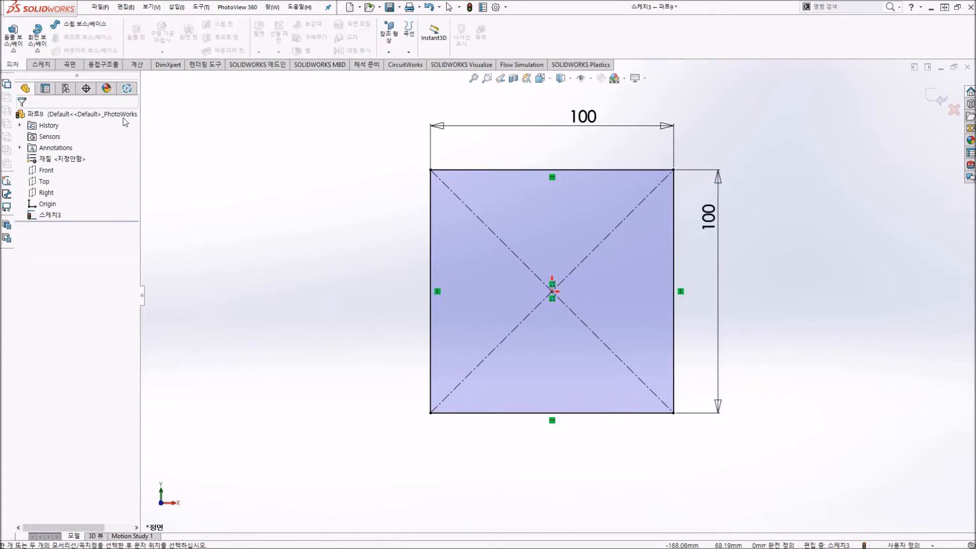
Add a conflicting Horizontal relation to the rectangle's left vertical side
left_click(42, 65)
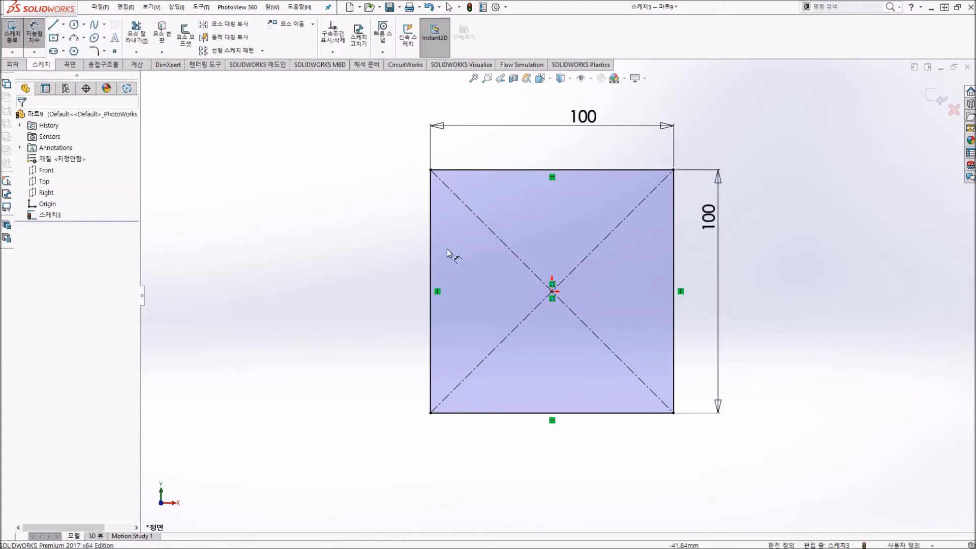
key("Escape")
left_click(430, 246)
left_click(24, 225)
left_click(522, 398)
left_click(524, 412)
left_click(523, 412)
left_click(451, 490)
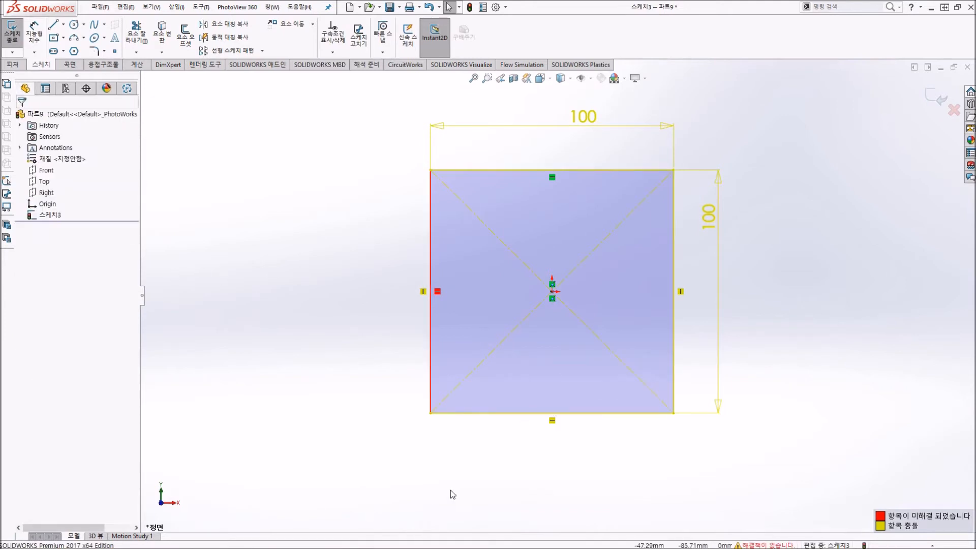
Add a conflicting Vertical relation to the rectangle's lower horizontal side
left_click(509, 413)
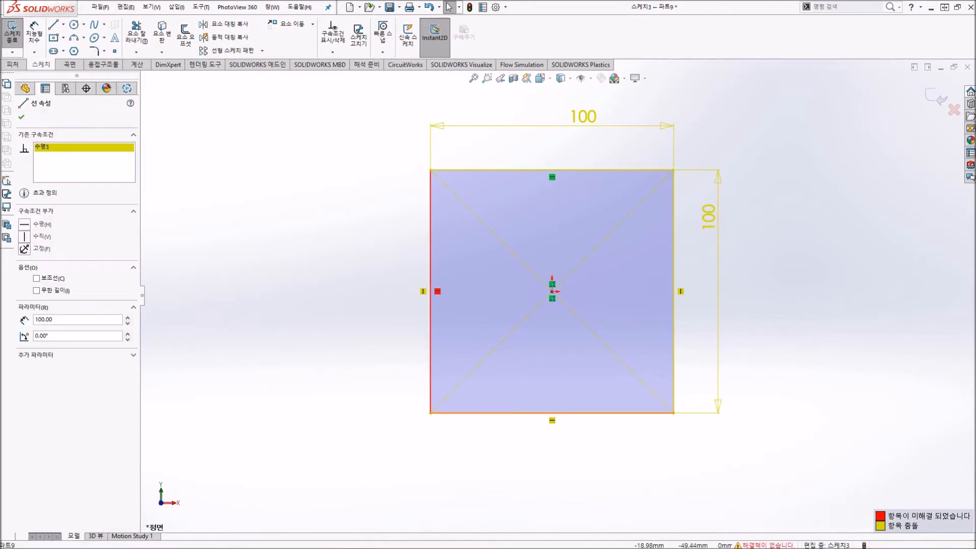
left_click(24, 237)
left_click(21, 117)
left_click(380, 323)
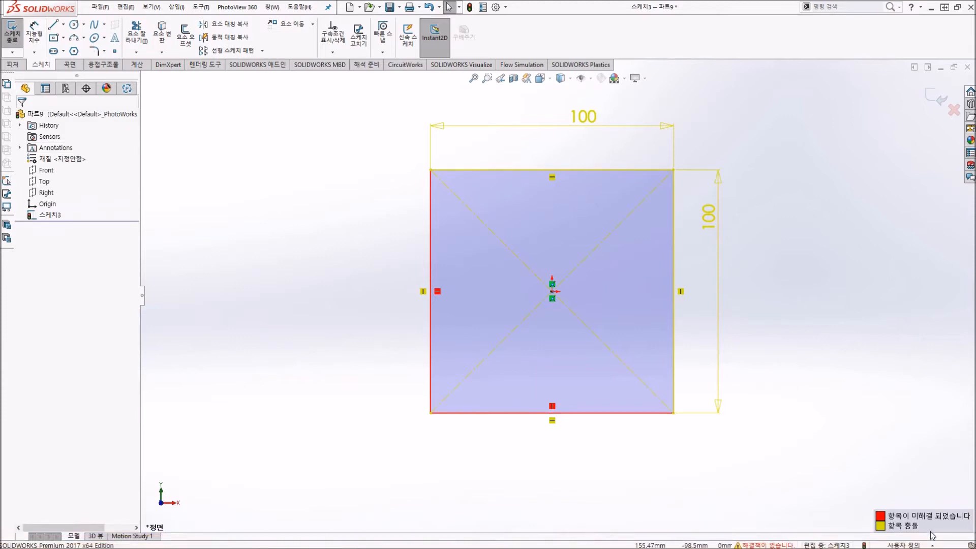
Open SketchXpert on the over-defined sketch and inspect the conflicting relations and dimensions with Manual Repair
left_click(777, 545)
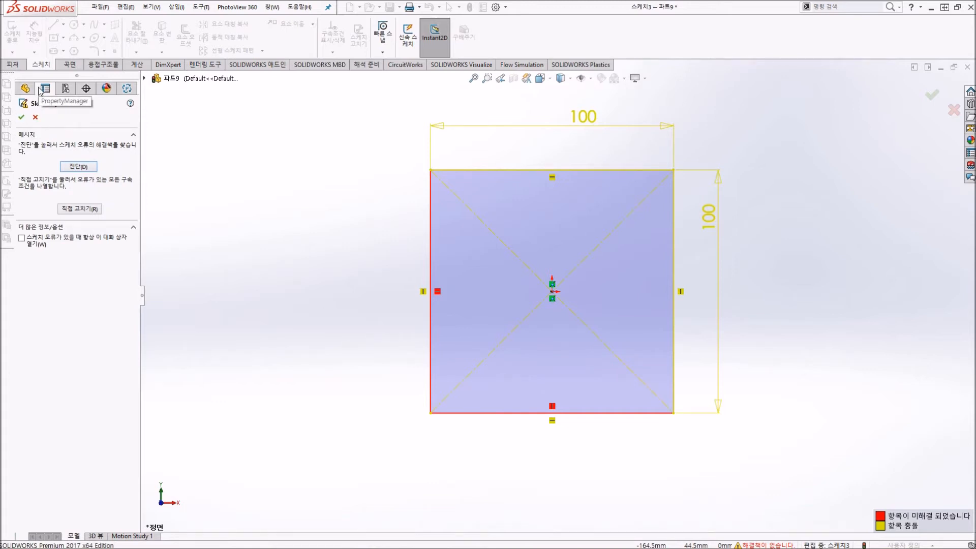
left_click(76, 208)
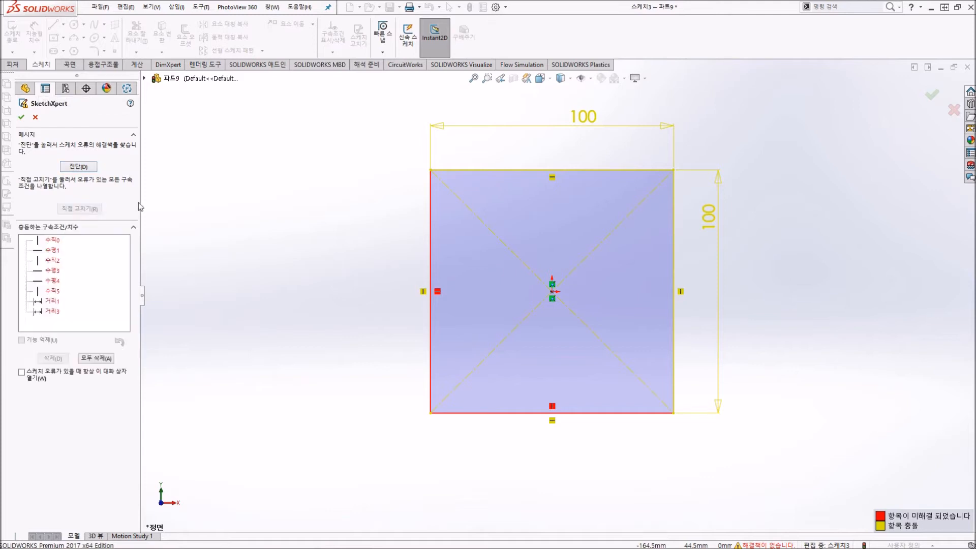
left_click(51, 311)
left_click(52, 251)
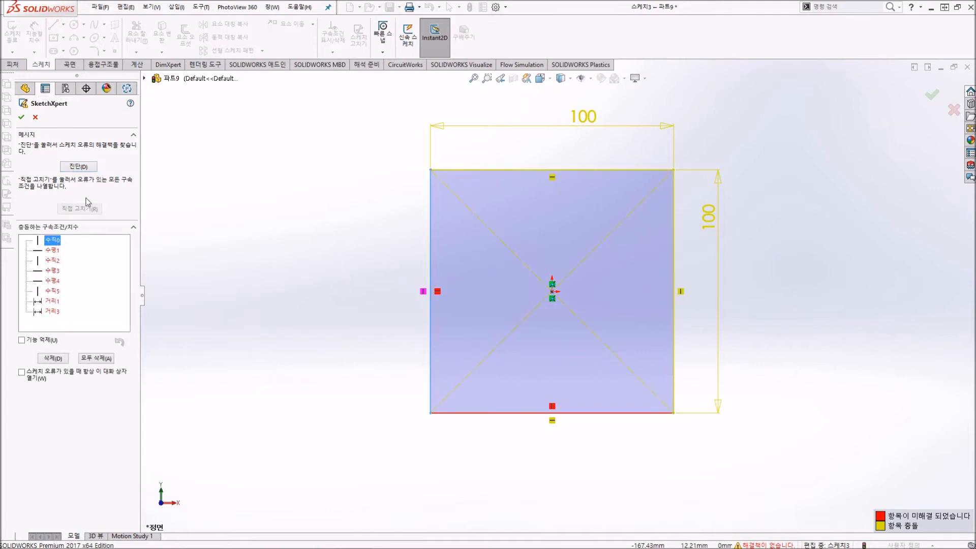
Diagnose the sketch conflicts and browse the proposed solutions from the first through the tenth
left_click(78, 166)
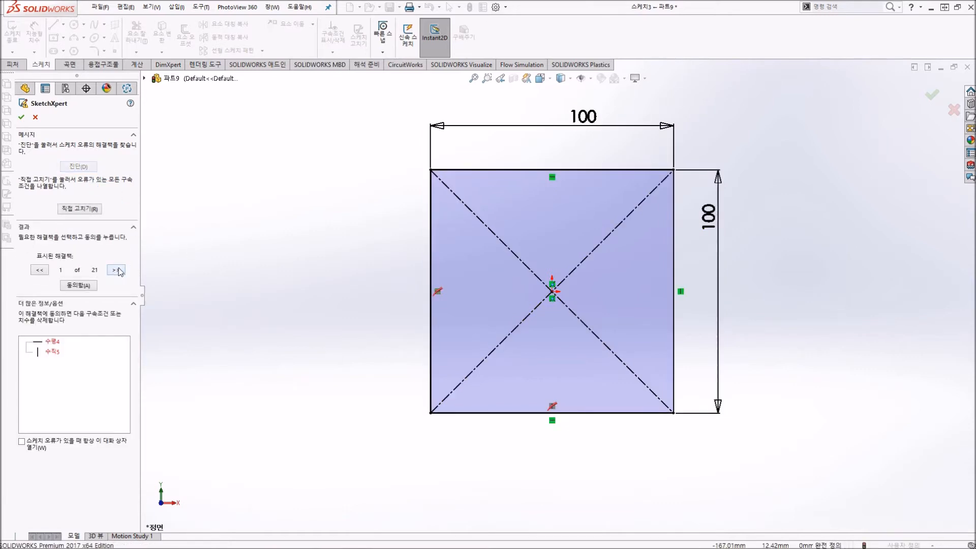
left_click(116, 270)
left_click(116, 270)
left_click(116, 270)
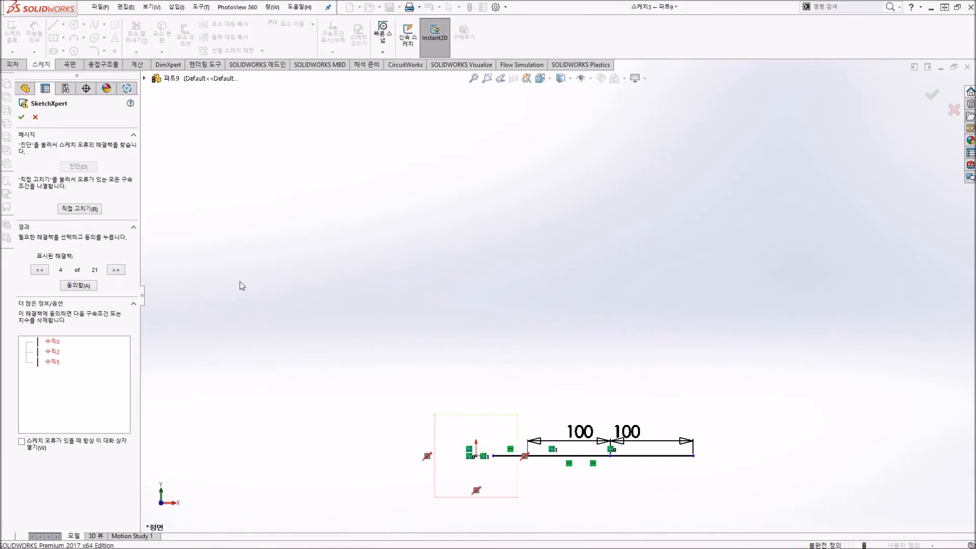
left_click(116, 270)
left_click(116, 270)
left_click(116, 270)
left_click(116, 270)
left_click(116, 270)
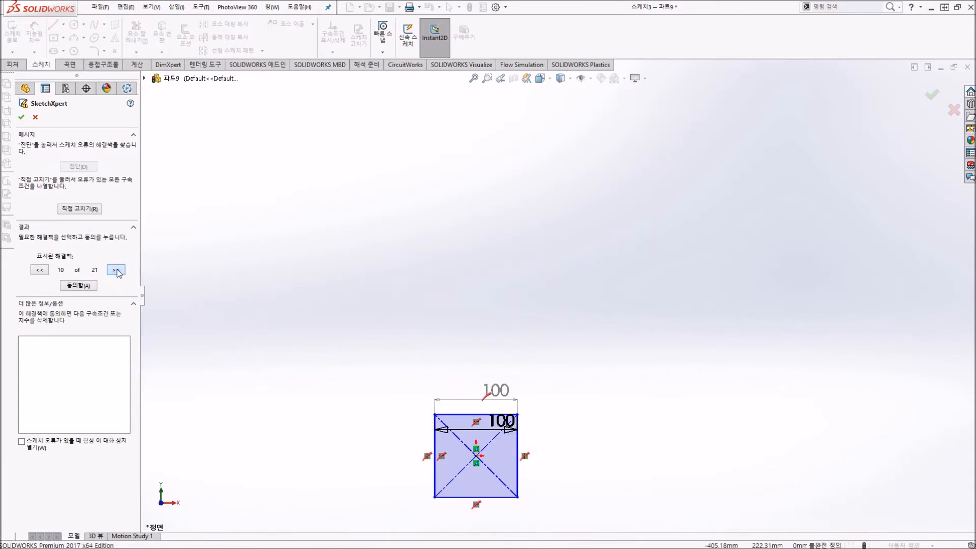
left_click(116, 270)
Return to solution 1, which deletes relations 수평4 and 수직5, accept it and close SketchXpert
left_click(38, 270)
left_click(38, 270)
left_click(38, 270)
left_click(38, 270)
left_click(38, 270)
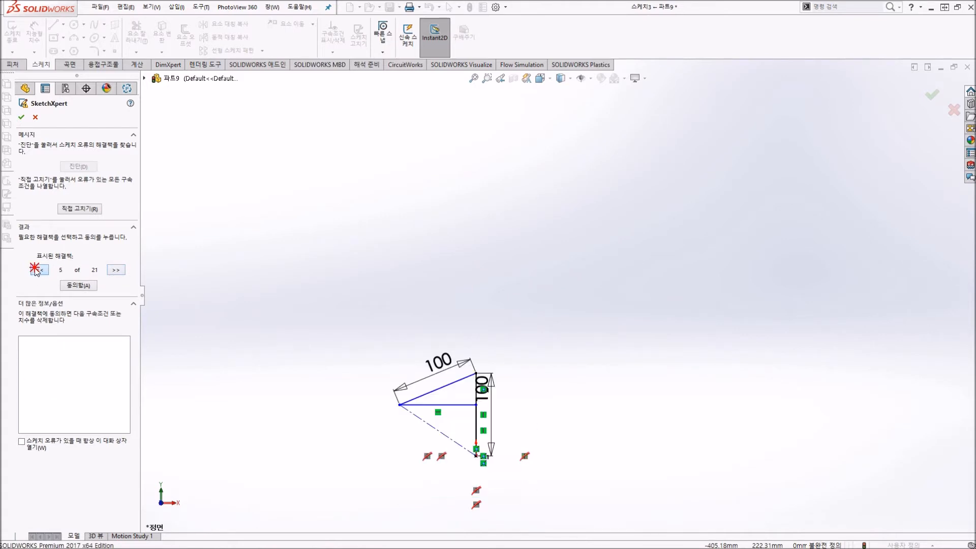
left_click(38, 270)
left_click(38, 270)
left_click(39, 270)
left_click(38, 270)
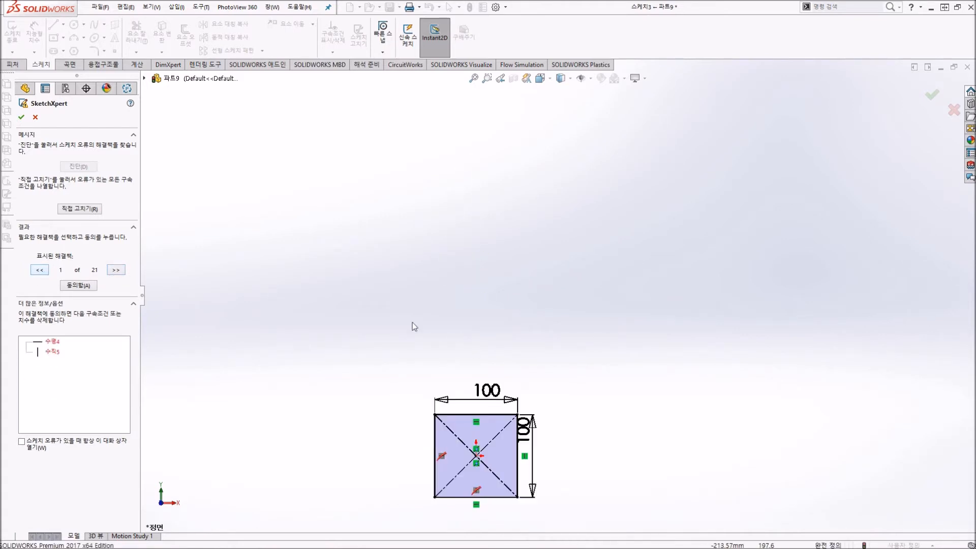
scroll(489, 414, "down", 4)
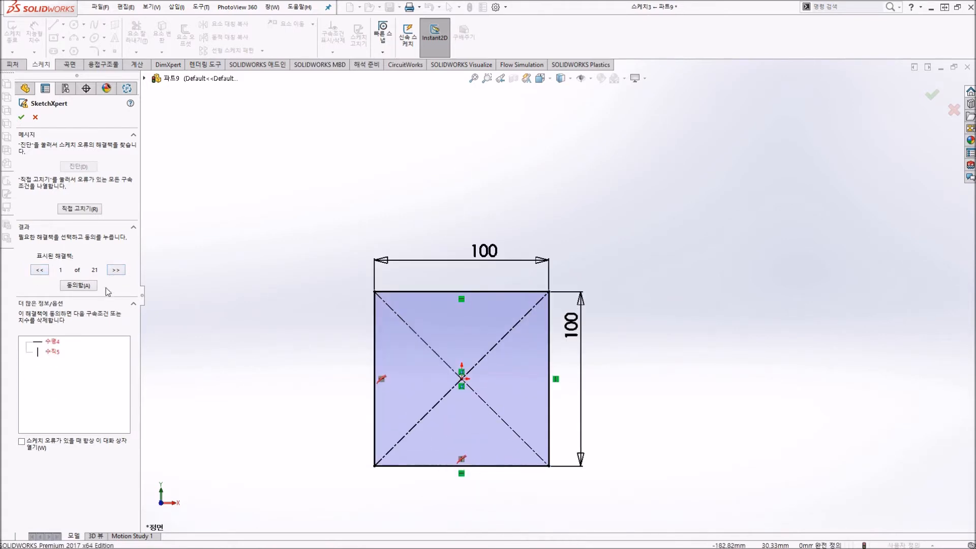
left_click(83, 288)
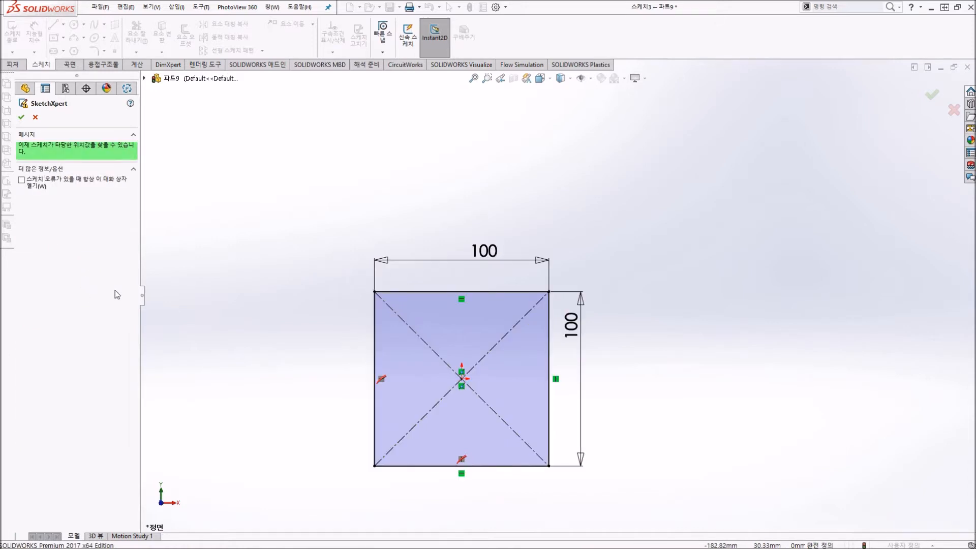
left_click(22, 117)
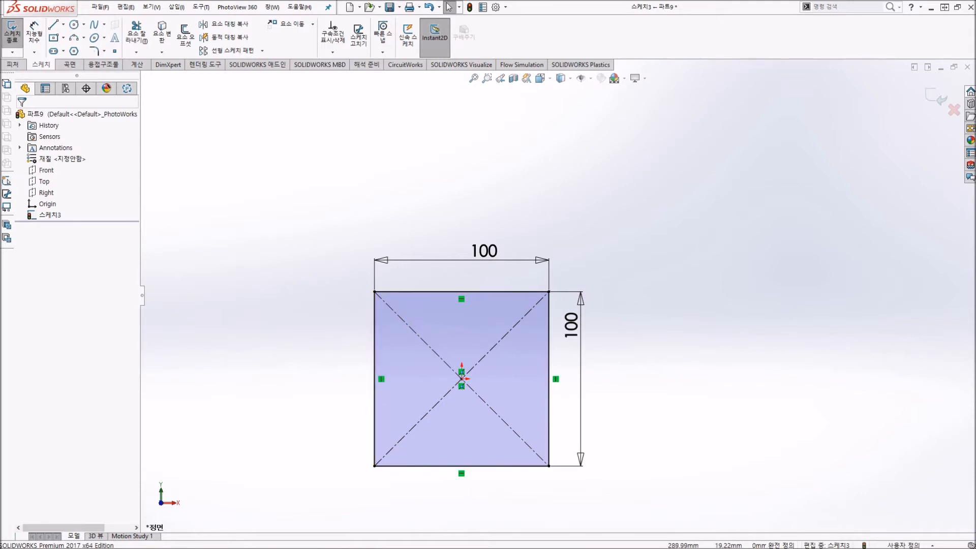
Sketch a second center rectangle about 57 by 54 mm inside the square, centred below and right of the origin
scroll(574, 364, "down", 4)
scroll(534, 387, "up", 5)
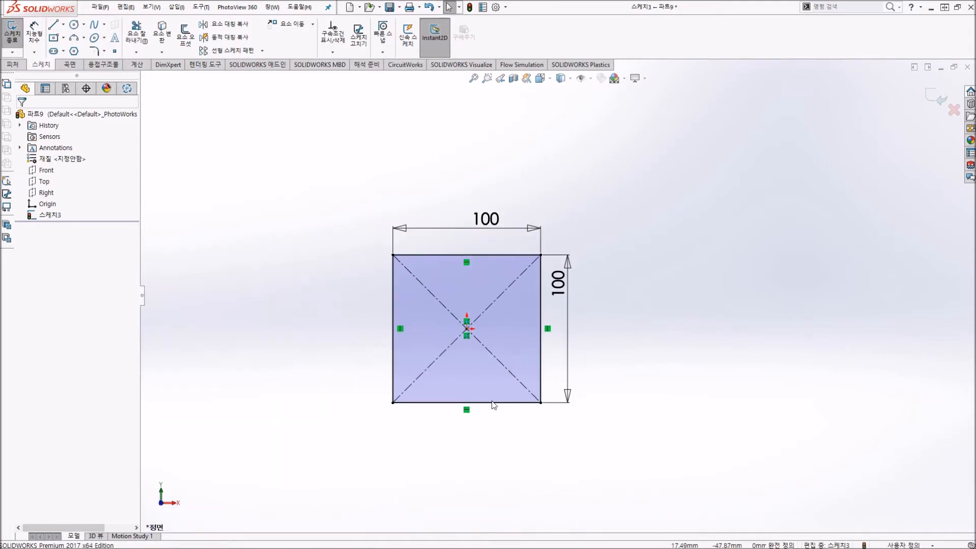
scroll(493, 405, "down", 3)
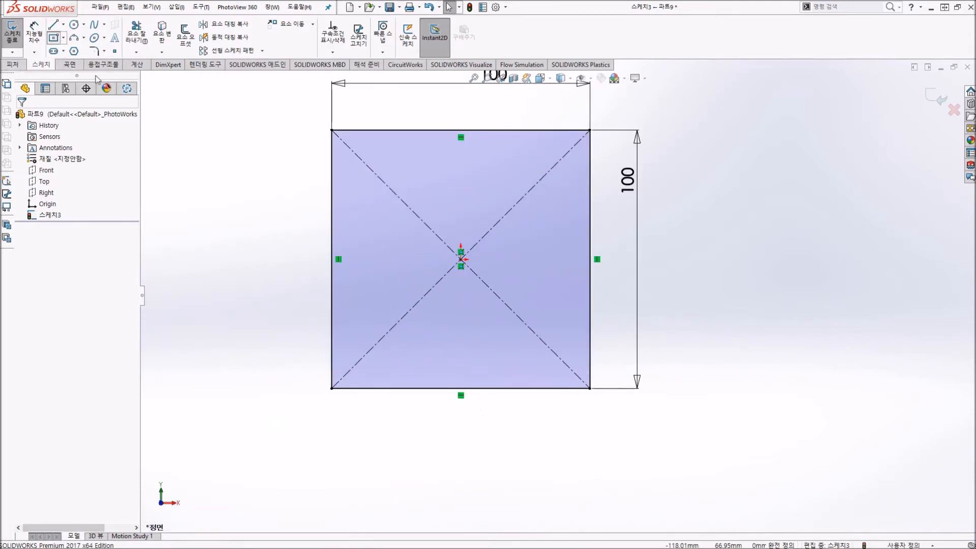
key("Return")
scroll(567, 290, "down", 2)
left_click(431, 330)
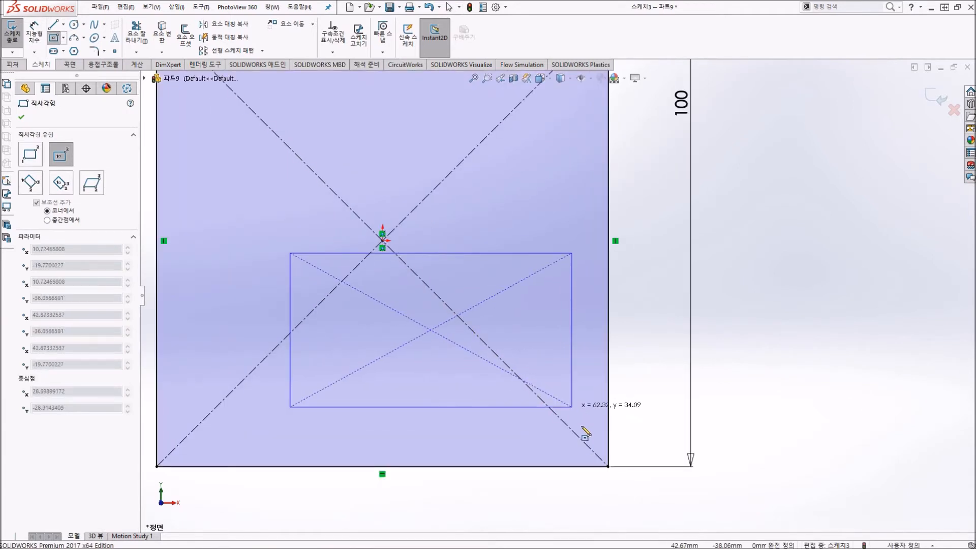
left_click(561, 451)
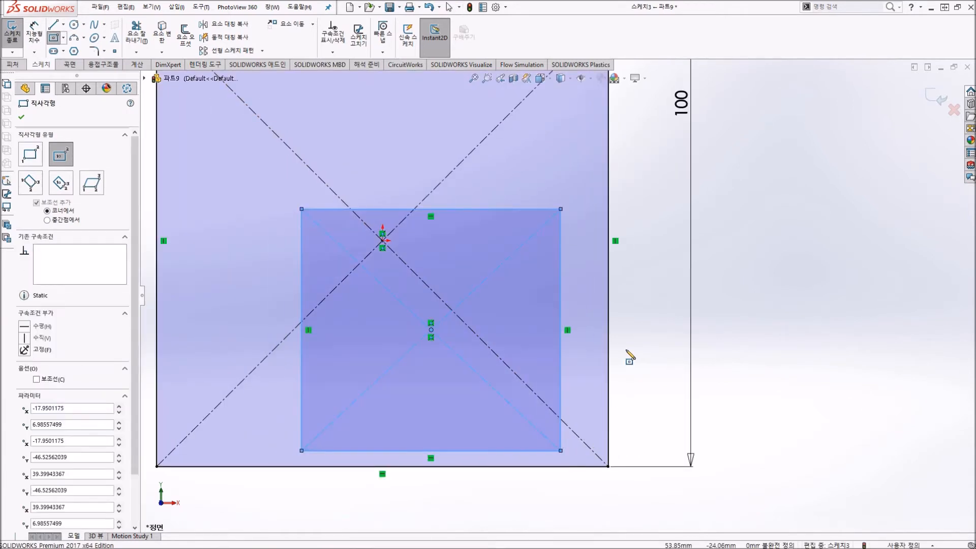
key("Escape")
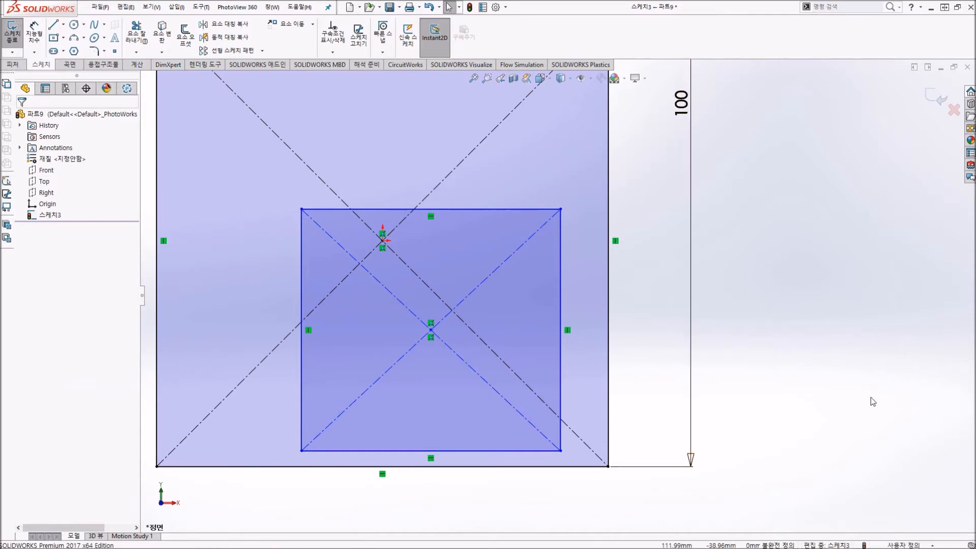
Stretch the inner rectangle's lower-right corner downward, close to the square's lower edge
scroll(550, 472, "down", 3)
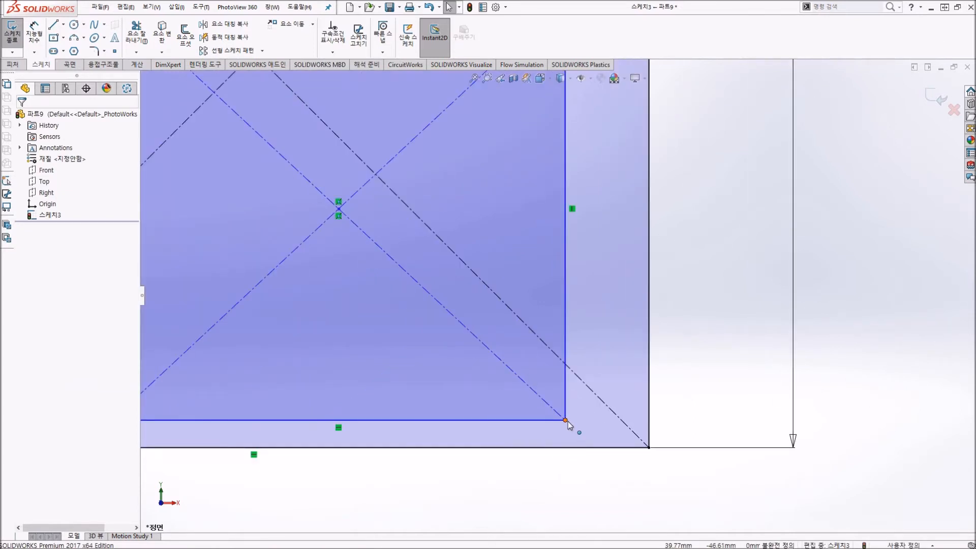
left_click_drag(566, 420, 571, 441)
left_click(573, 465)
Extrude the nested rectangles into a thin plate with a rectangular opening
left_click(12, 65)
left_click(12, 34)
scroll(615, 399, "down", 1)
middle_click_drag(615, 399, 496, 206)
key("Return")
middle_click_drag(395, 326, 478, 304)
Delete the extruded boss feature while keeping its sketch
key("Delete")
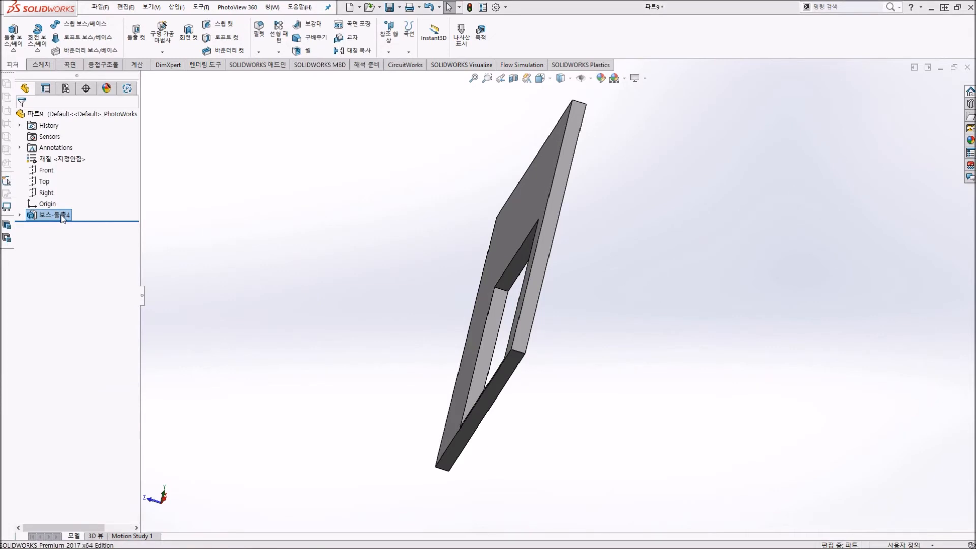
key("Return")
middle_click_drag(426, 261, 532, 316)
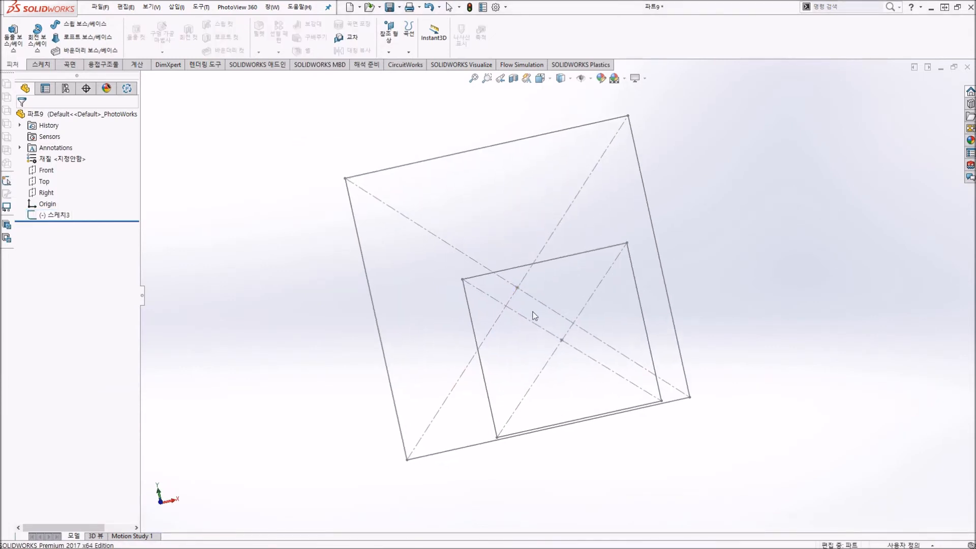
Edit the nested-rectangle sketch and add a tiny vertical line extending upward from the inner rectangle's upper-right corner
left_click(562, 260)
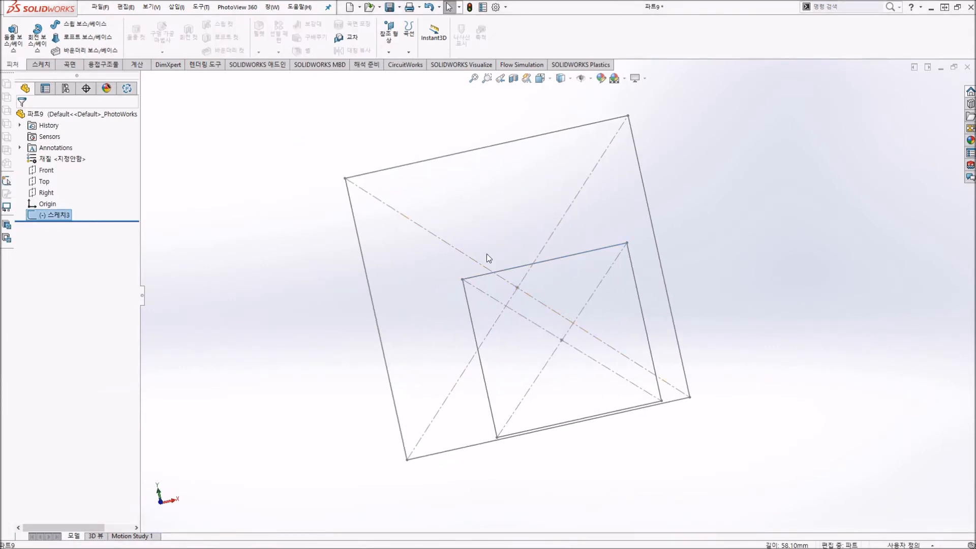
left_click(451, 157)
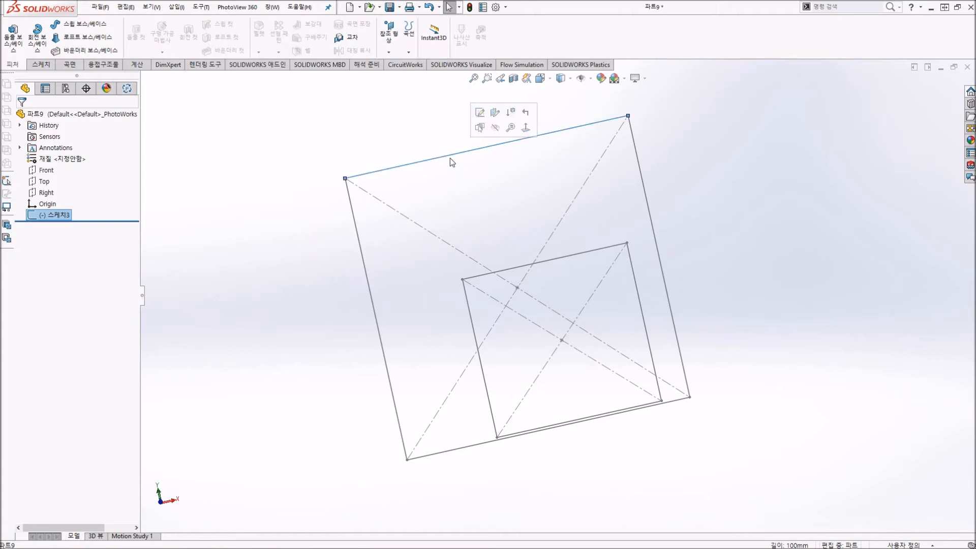
left_click(479, 115)
mouse_move(451, 277)
middle_mouse_down()
mouse_move(452, 199)
mouse_move(448, 214)
middle_mouse_up()
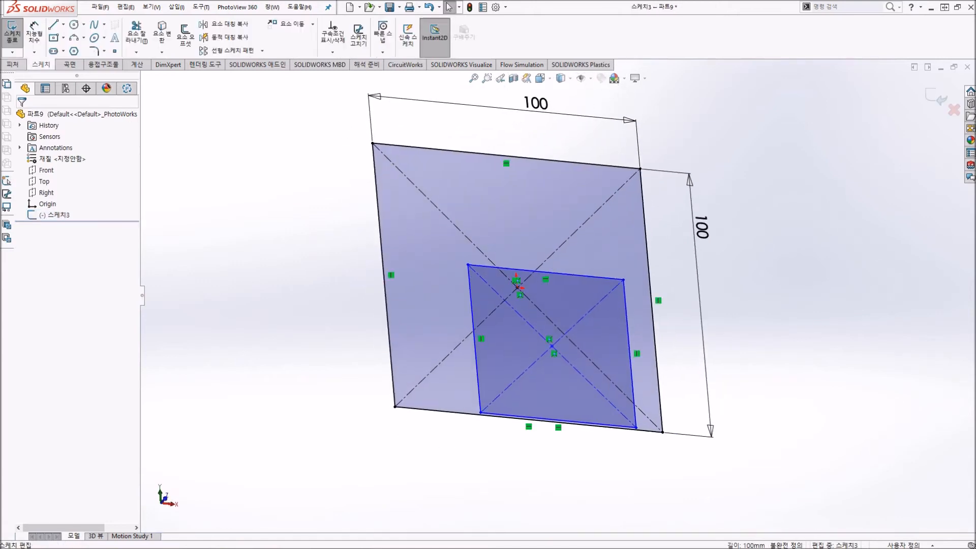
left_click(52, 25)
scroll(623, 279, "down", 5)
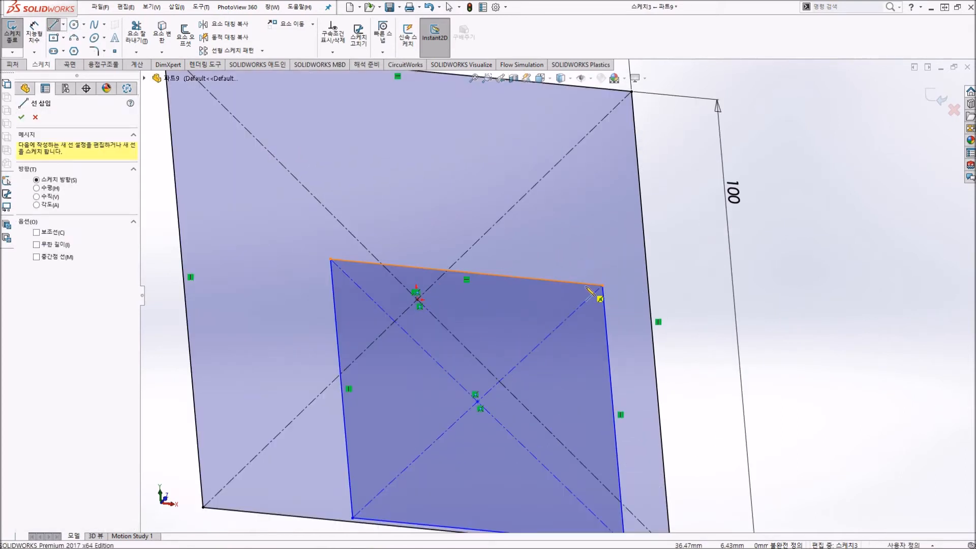
left_click(603, 283)
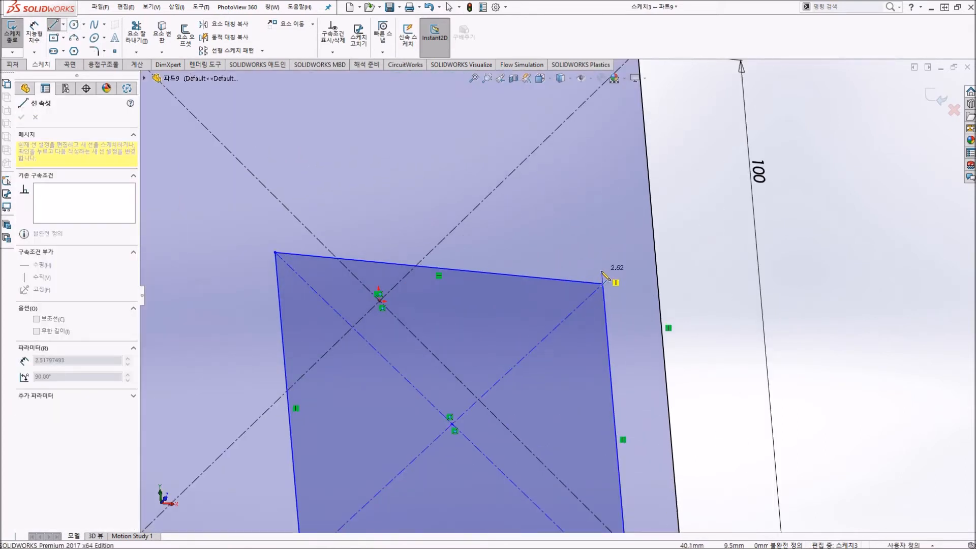
scroll(601, 283, "up", 4)
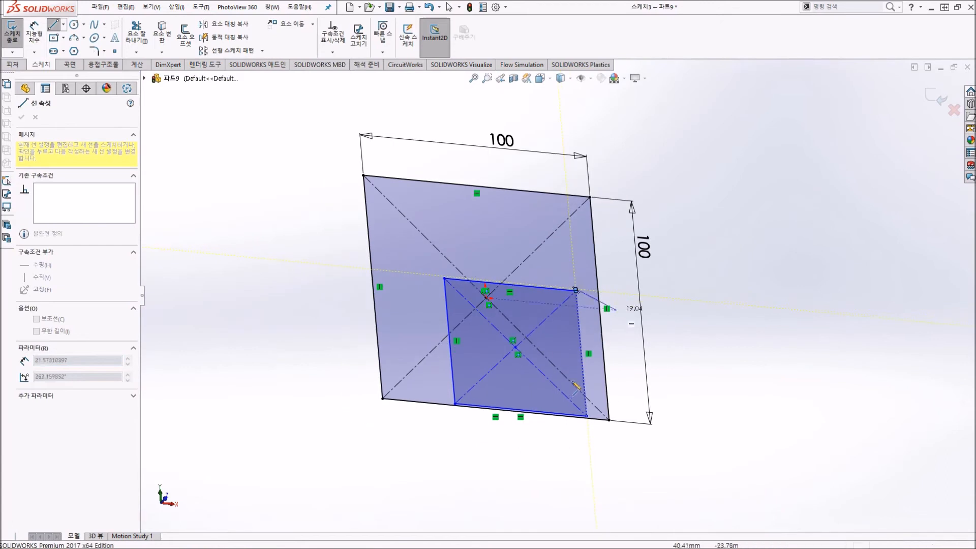
scroll(584, 392, "down", 5)
key("Escape")
Add a tiny horizontal line extending outward from the inner rectangle's lower-right corner
left_click(53, 26)
scroll(600, 396, "down", 6)
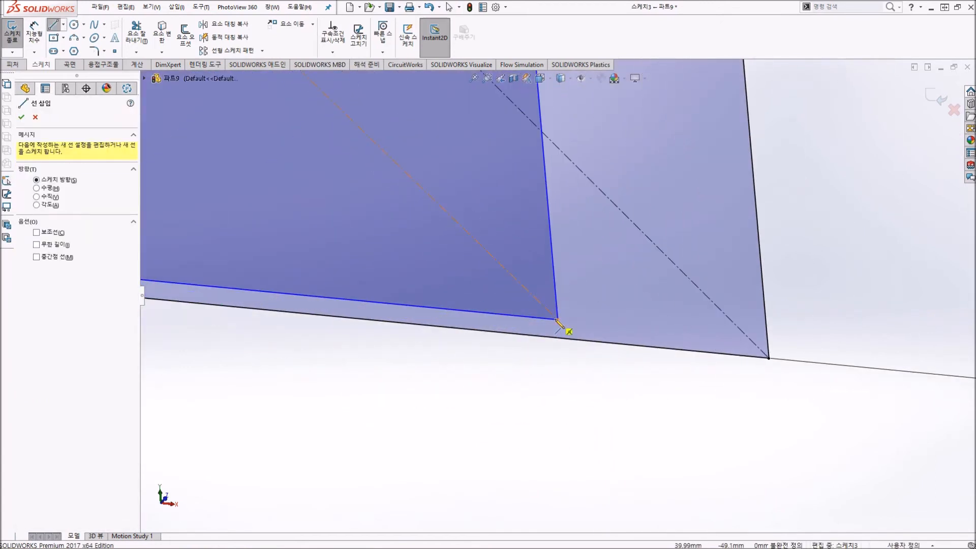
left_click(559, 320)
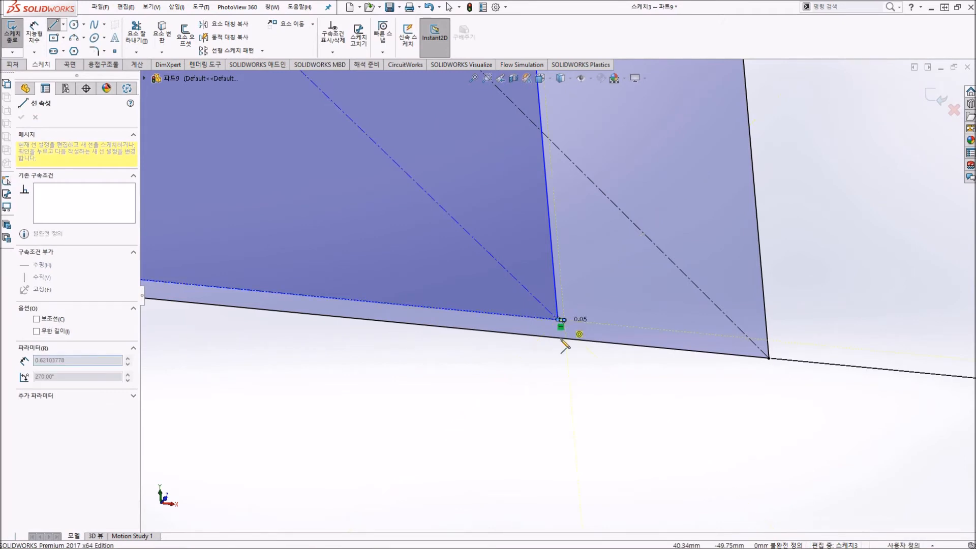
scroll(564, 330, "up", 2)
key("Escape")
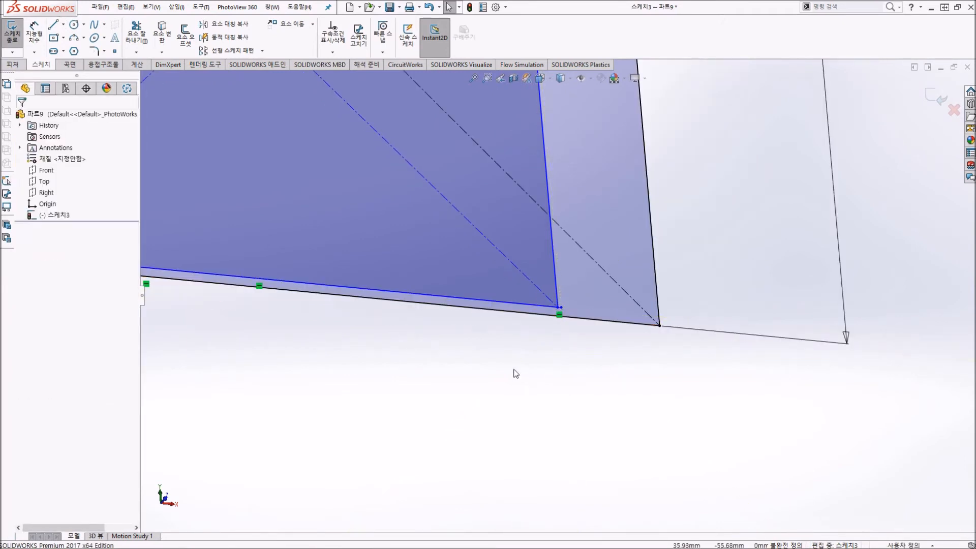
key("f")
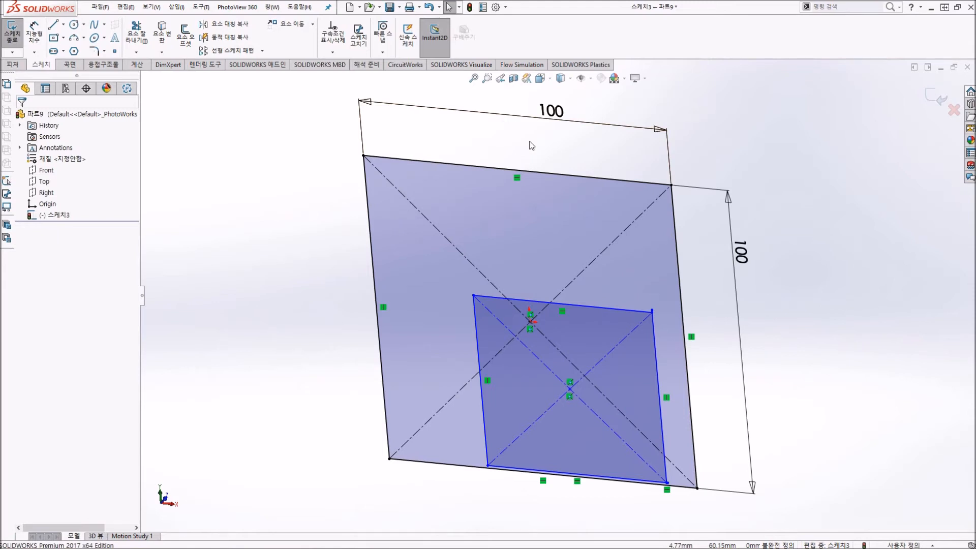
key("ctrl+1")
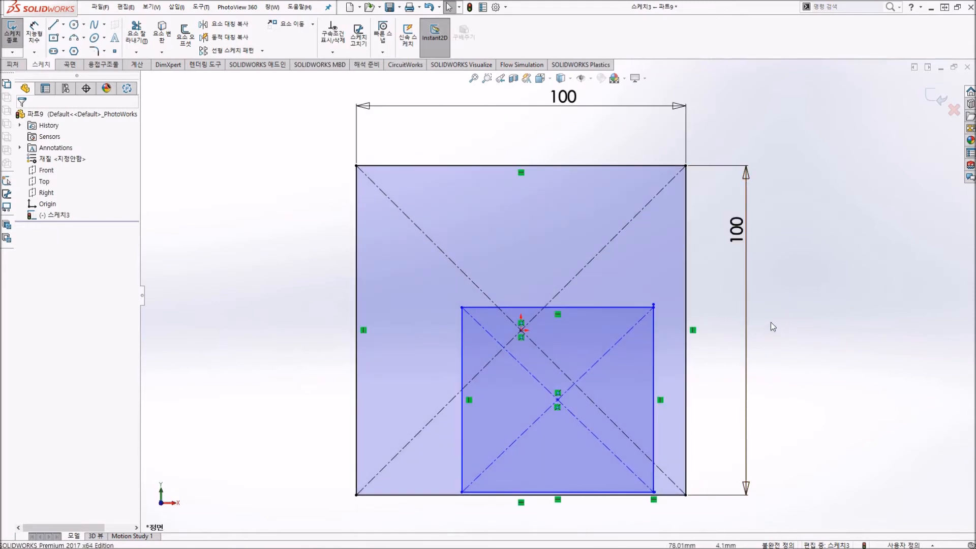
scroll(662, 301, "down", 5)
scroll(651, 327, "up", 11)
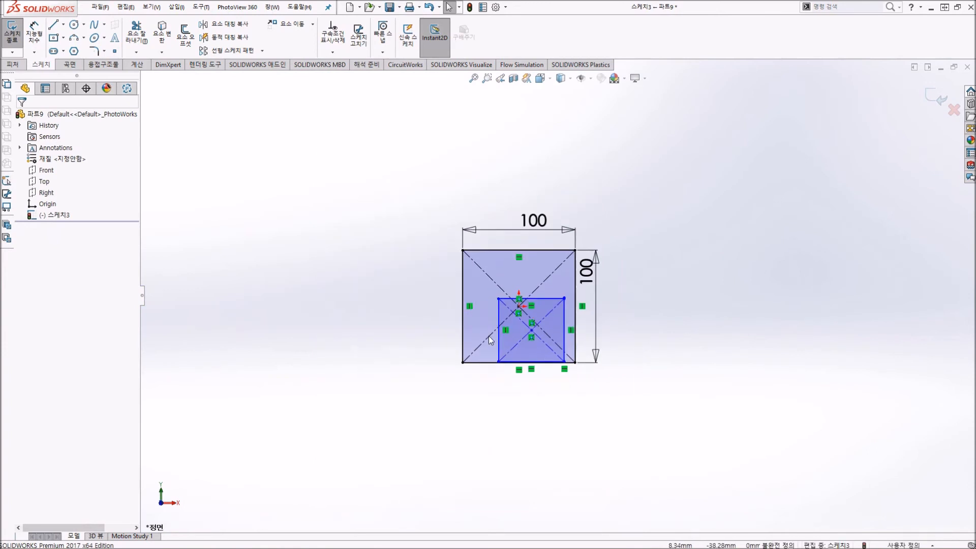
scroll(461, 300, "down", 1)
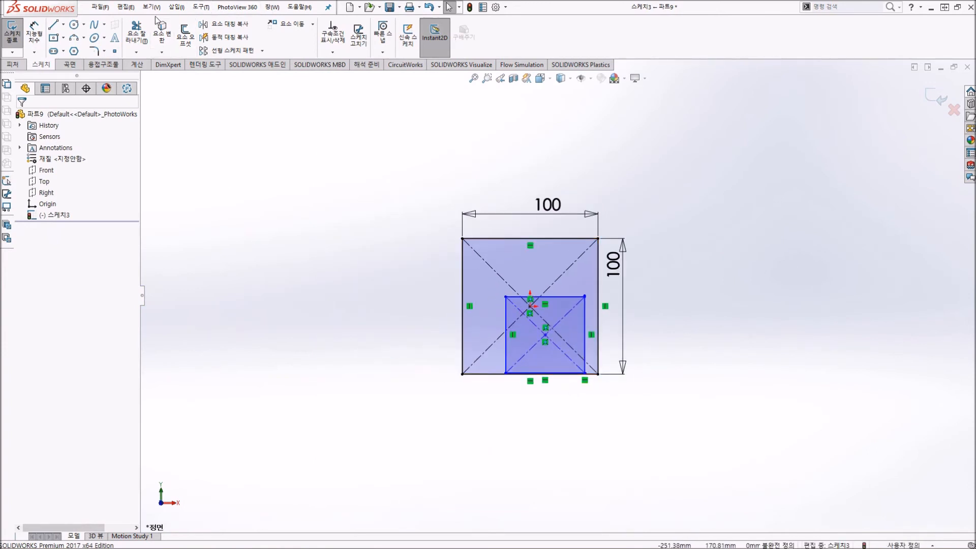
left_click(200, 6)
Try a 5 mm boss extrusion of the outer square contour, replacing that selection with the region between the two rectangles
left_click(468, 232)
double_click(467, 238)
left_click(12, 65)
left_click(14, 34)
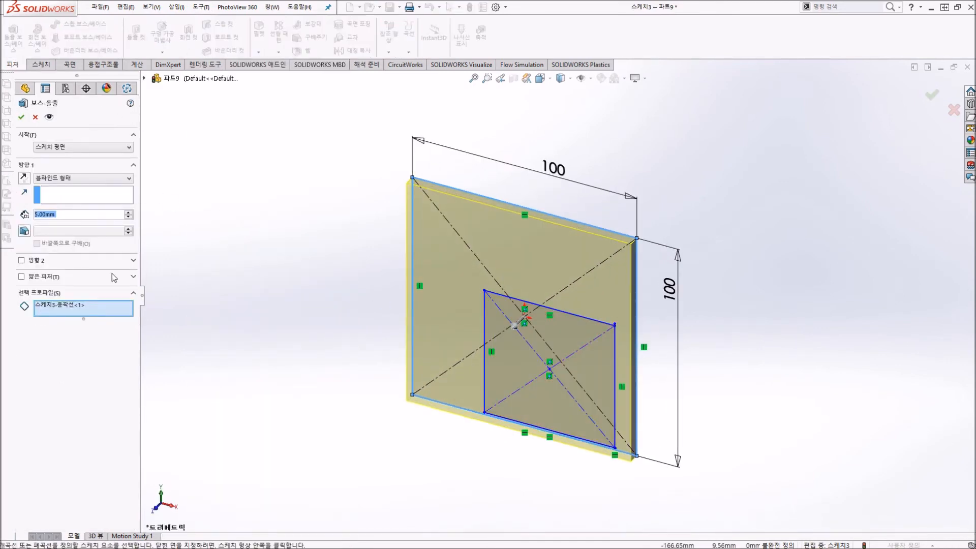
left_click(70, 309)
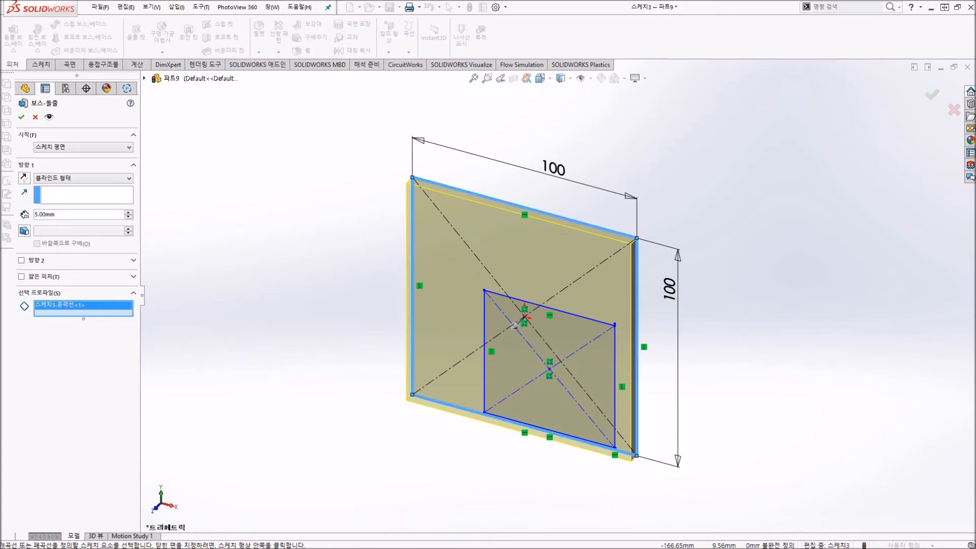
key("Delete")
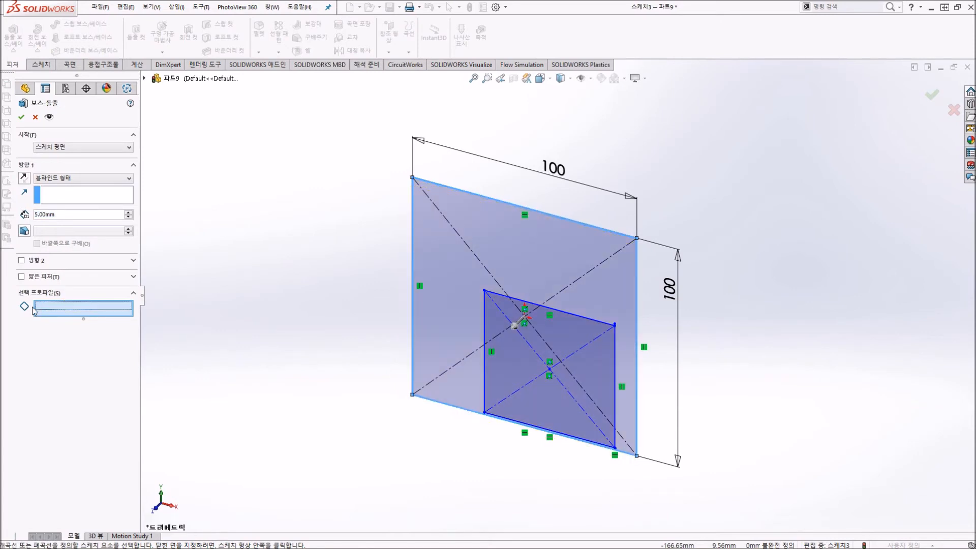
left_click(475, 216)
middle_click_drag(621, 366, 634, 318)
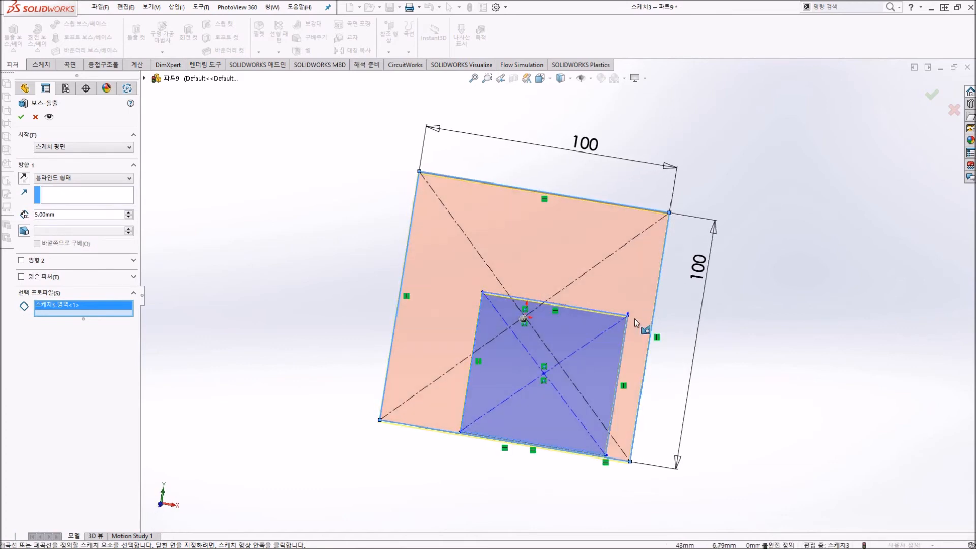
left_click(35, 118)
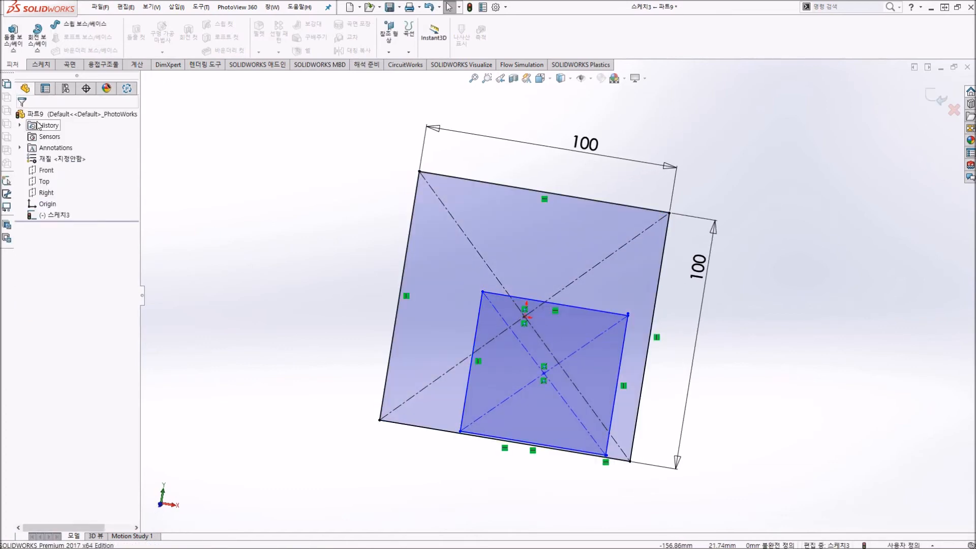
Exit the nested-rectangle sketch and reopen it for editing in the front view
left_click(935, 98)
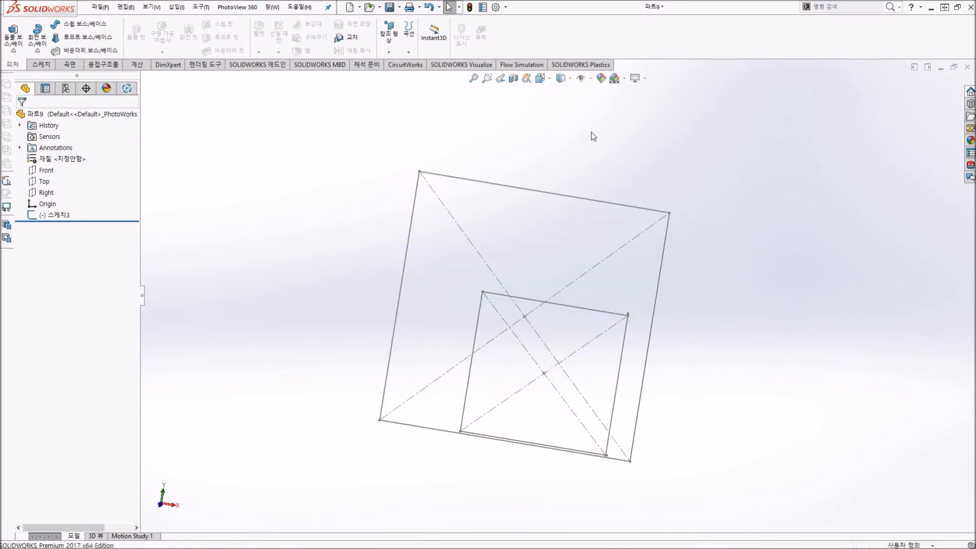
key("ctrl+1")
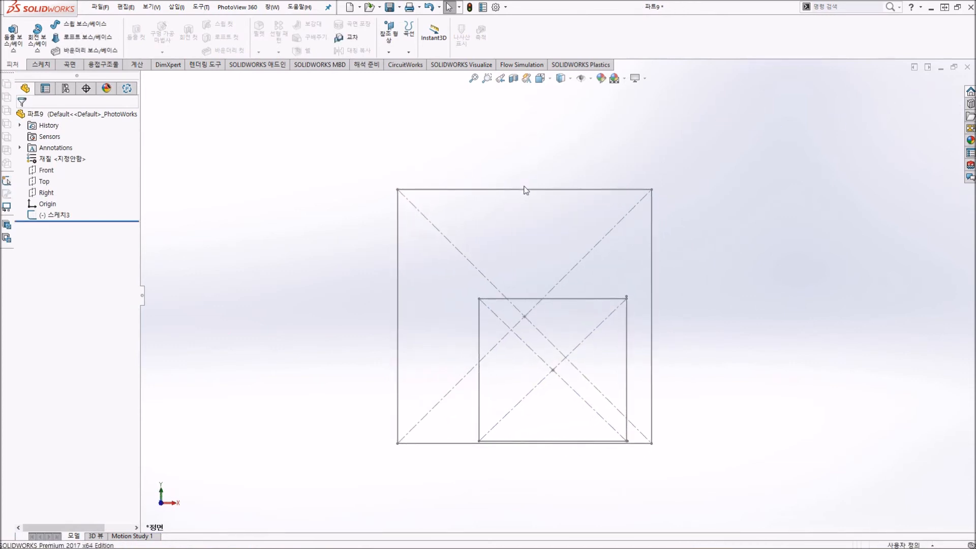
right_click(58, 215)
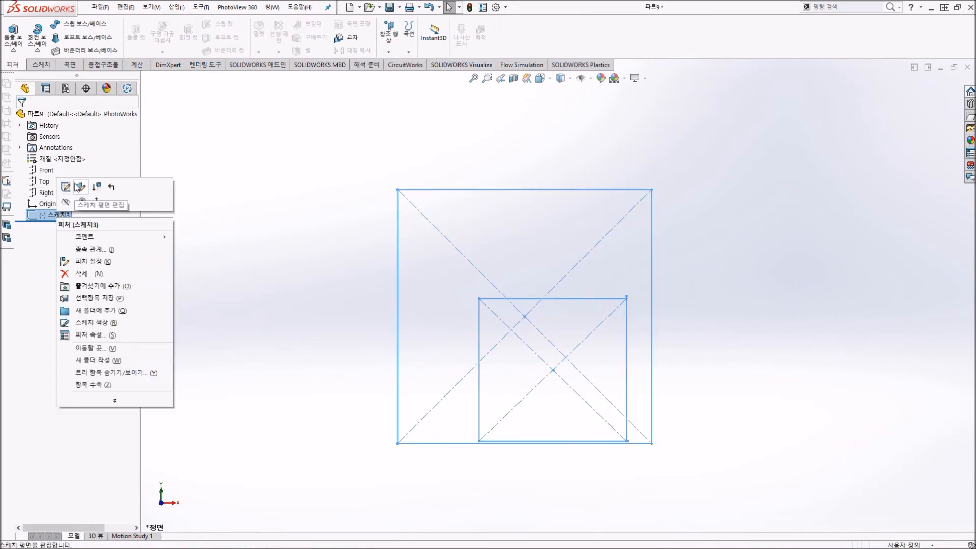
left_click(65, 187)
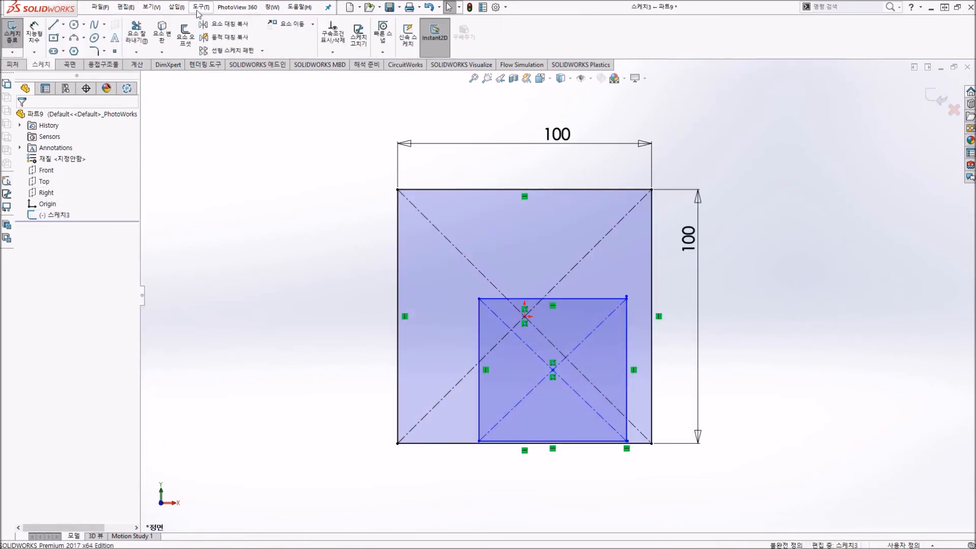
Check the sketch for use as a base extrude feature and proceed to Repair Sketch
left_click(200, 7)
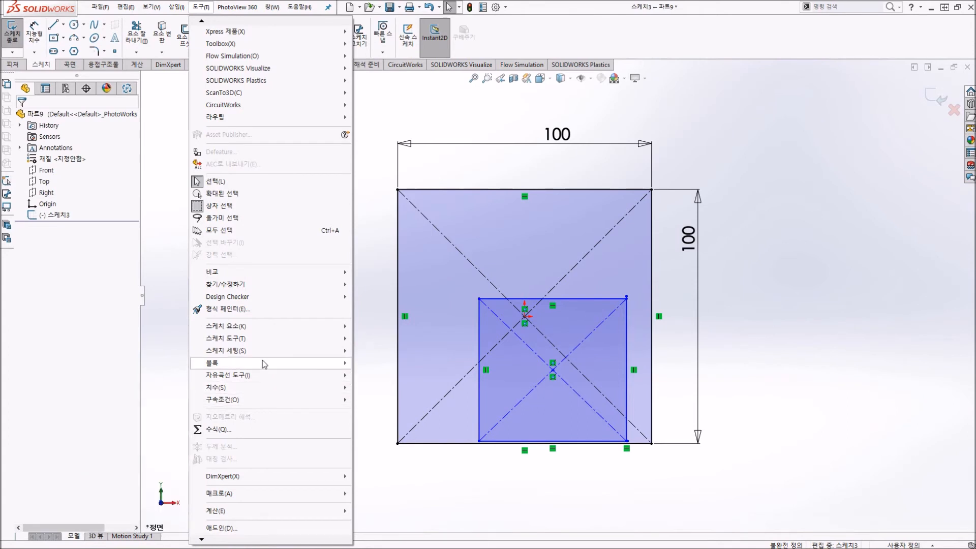
mouse_move(270, 338)
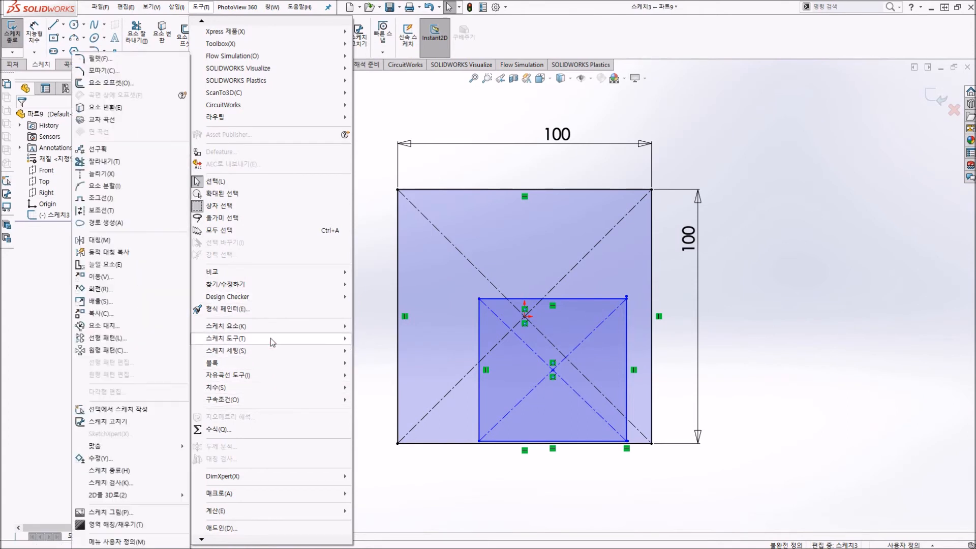
left_click(127, 483)
left_click_drag(690, 184, 287, 144)
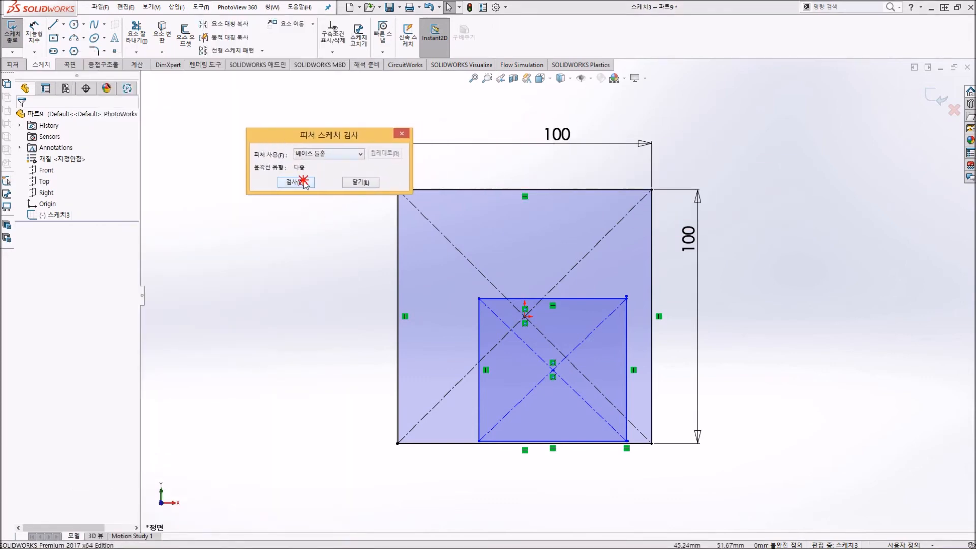
left_click(304, 182)
left_click_drag(461, 218, 286, 209)
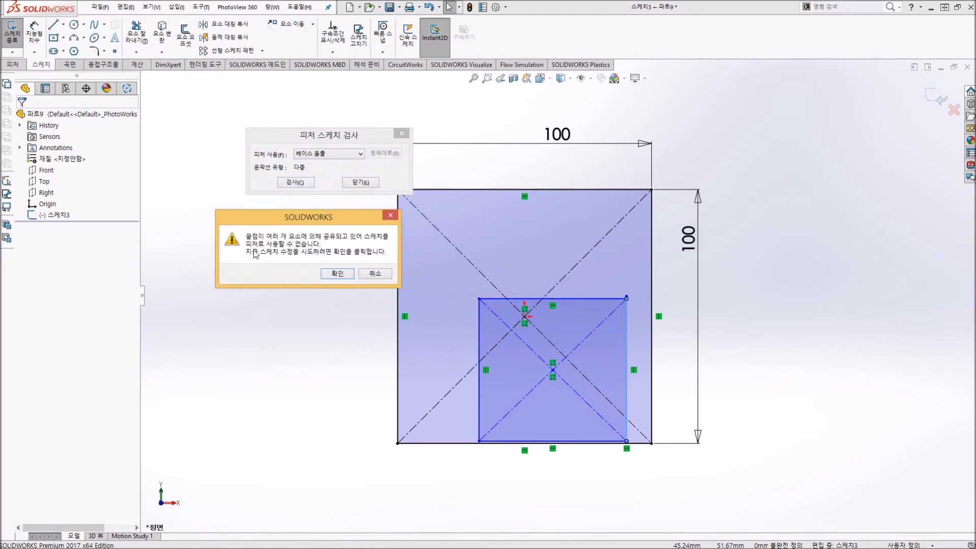
left_click(336, 274)
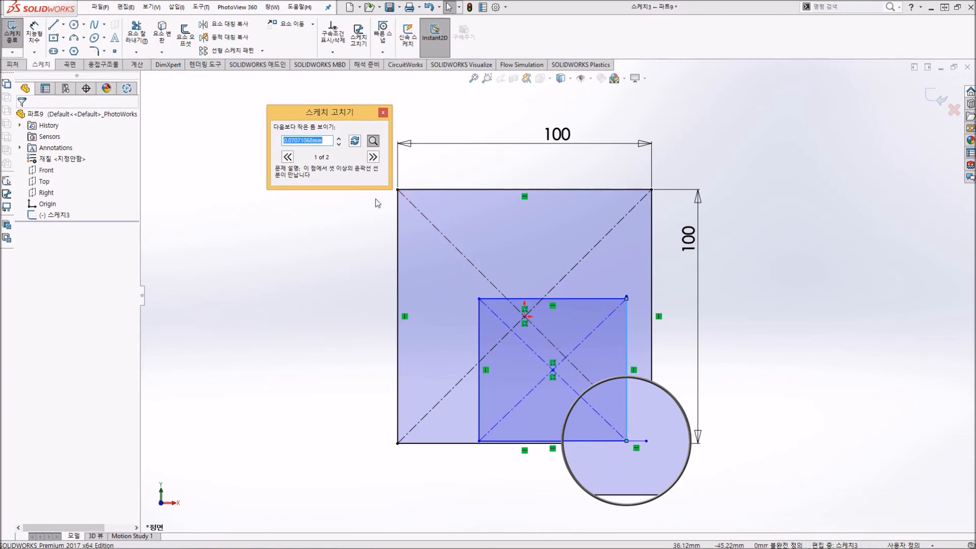
Review the flagged sketch problems and delete the tiny horizontal line at the inner rectangle's lower-right corner
left_click(372, 156)
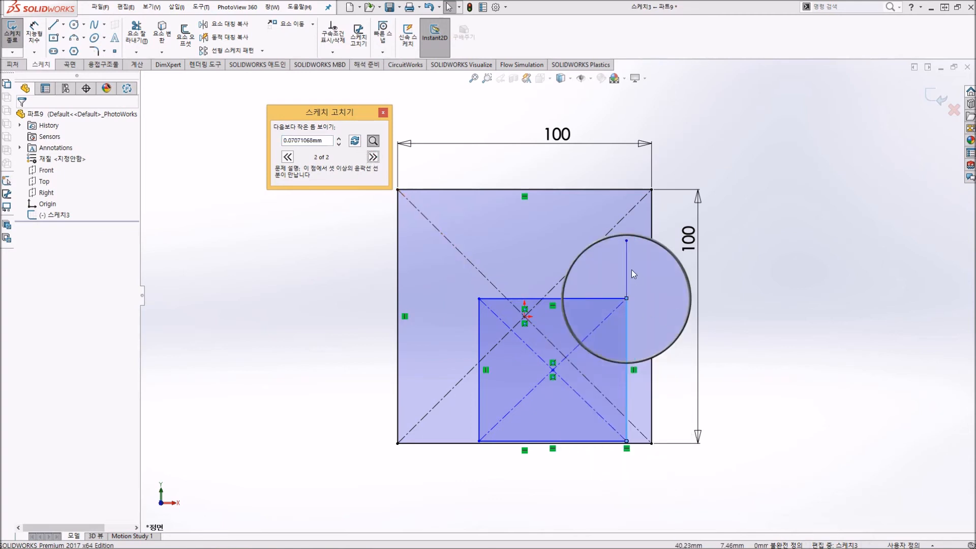
left_click(287, 157)
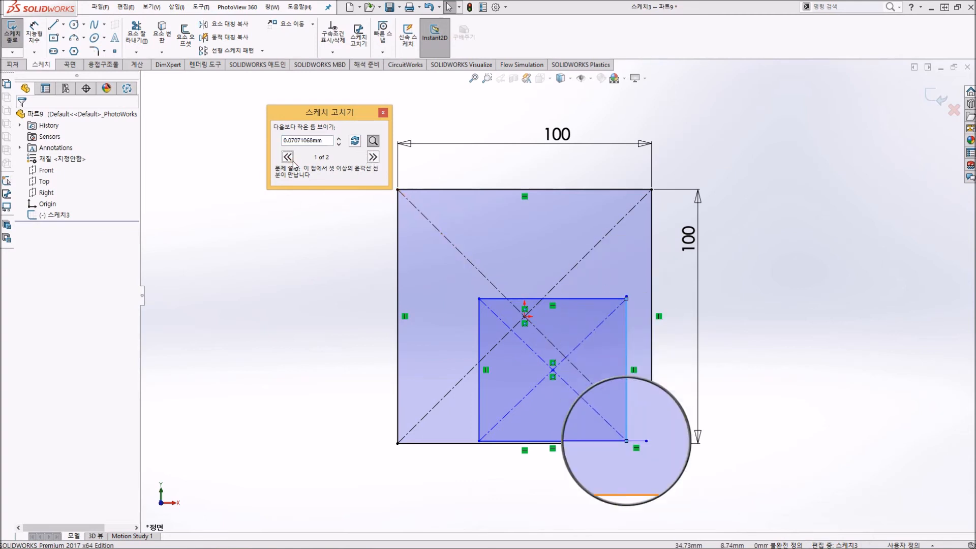
left_click(642, 445)
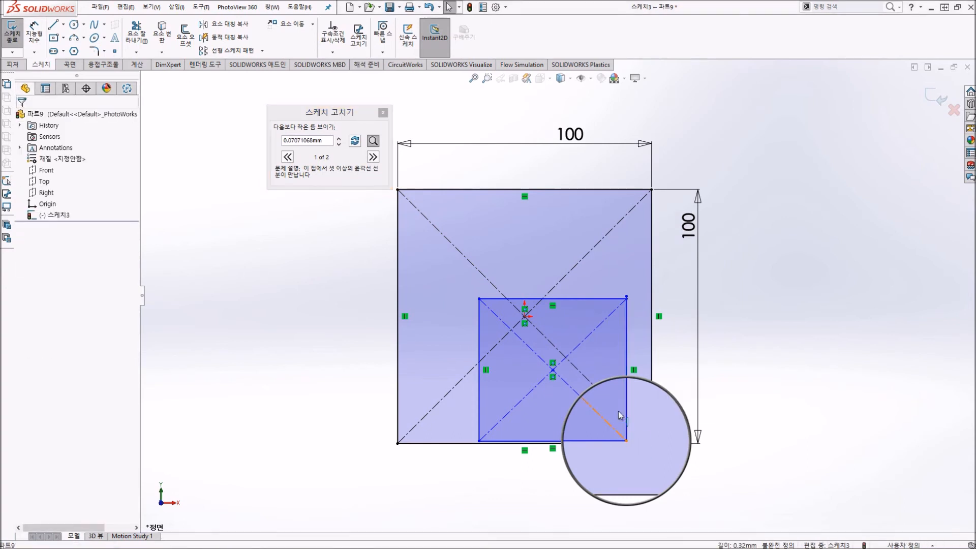
Delete the tiny vertical line at the inner rectangle's upper-right corner, then finish the repair and exit the sketch
left_click(288, 159)
left_click(374, 156)
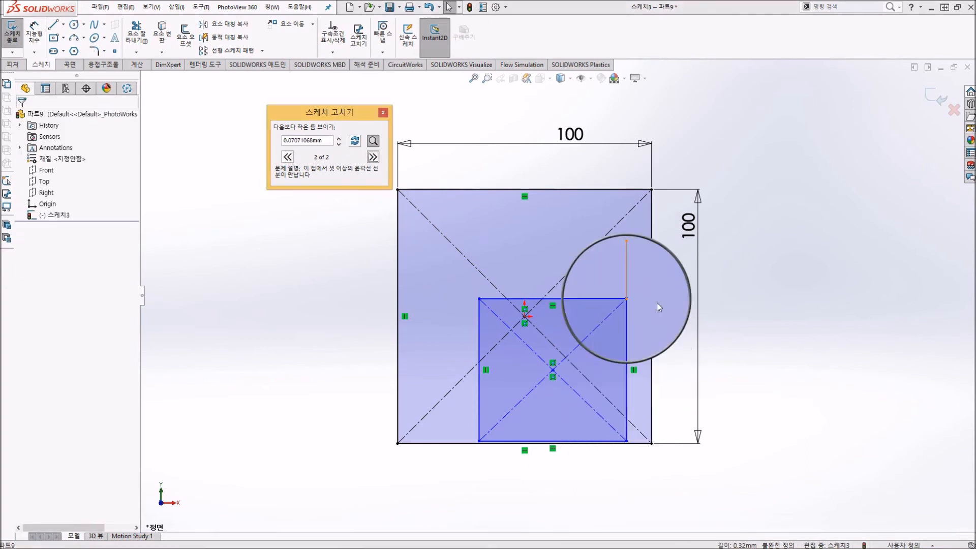
left_click(630, 281)
key("Delete")
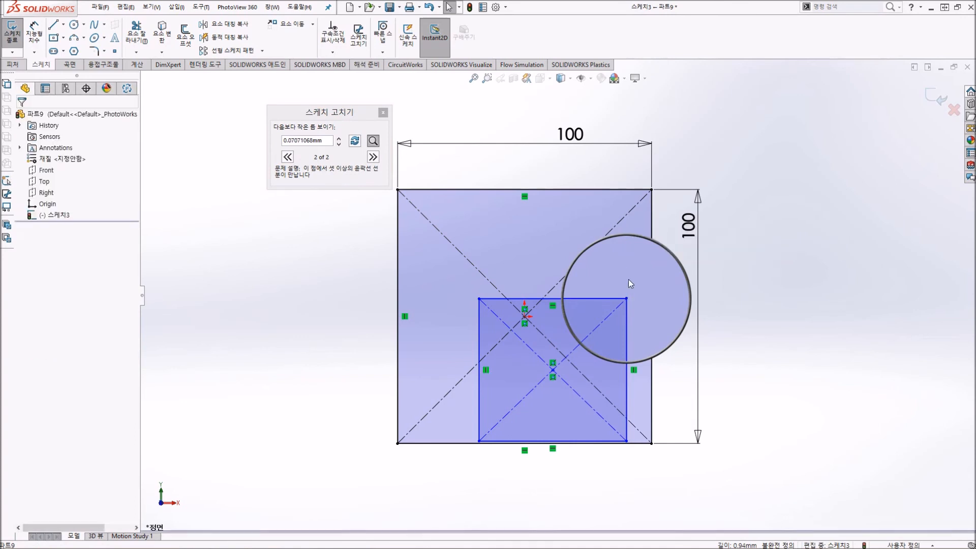
left_click(383, 113)
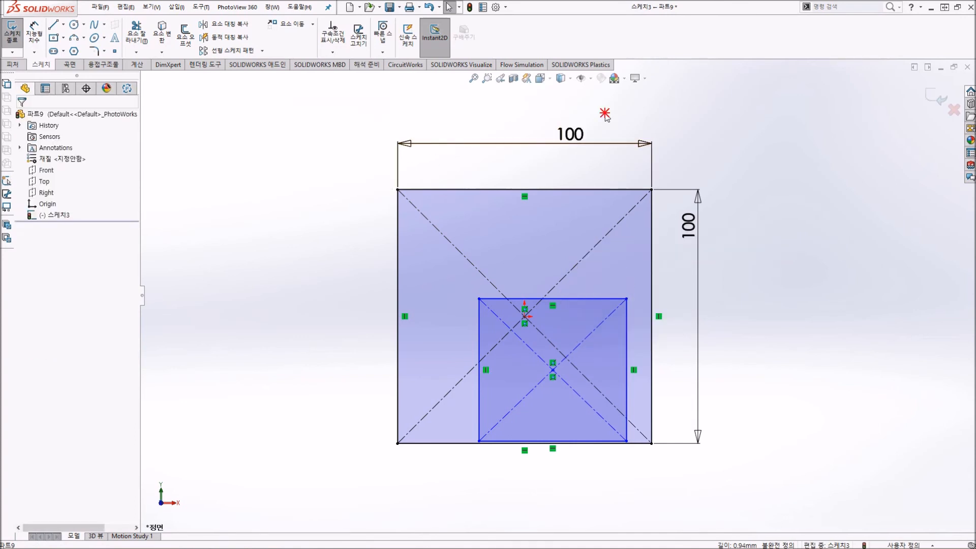
left_click(938, 98)
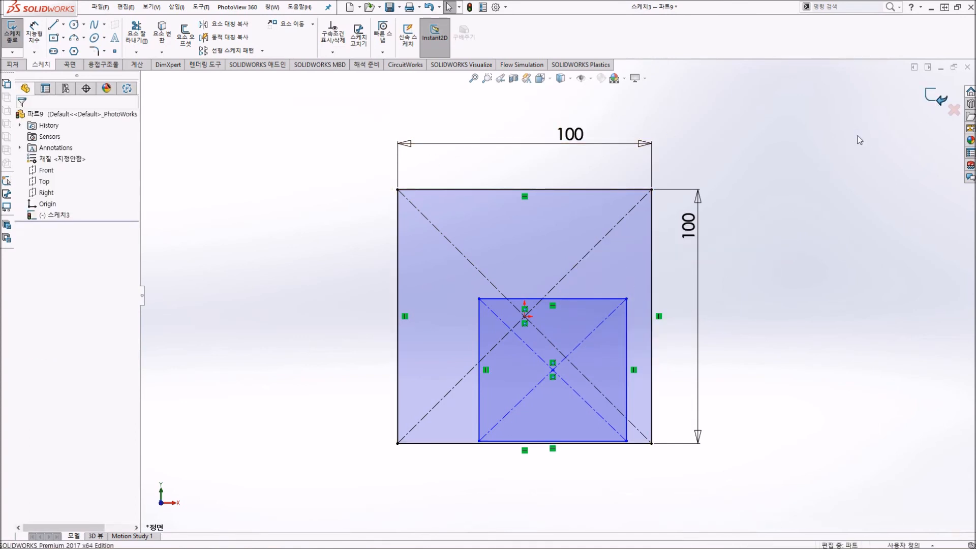
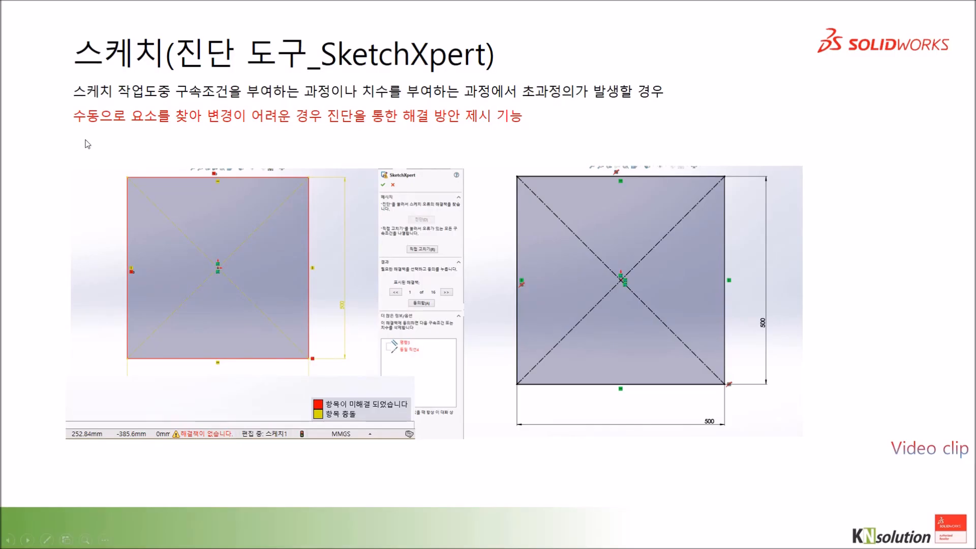
left_click(289, 207)
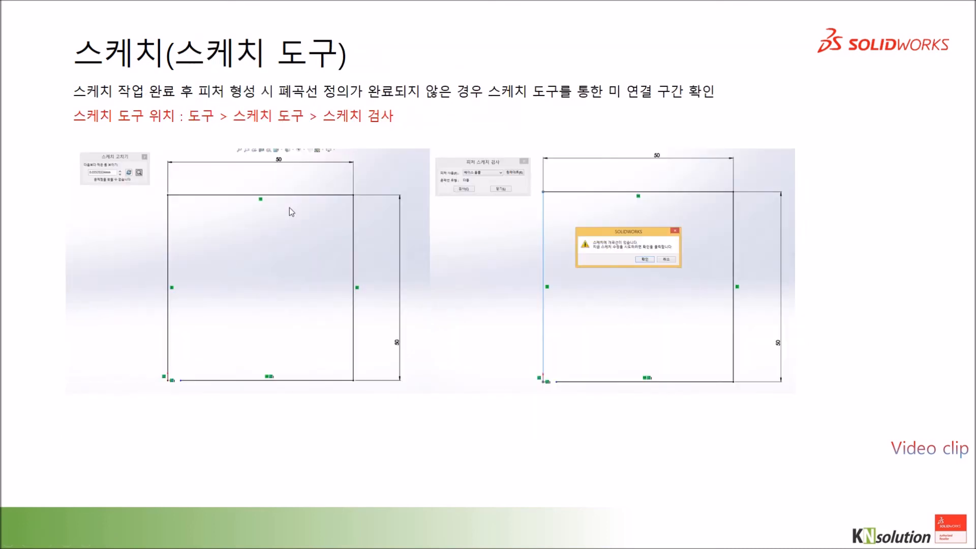
left_click(289, 207)
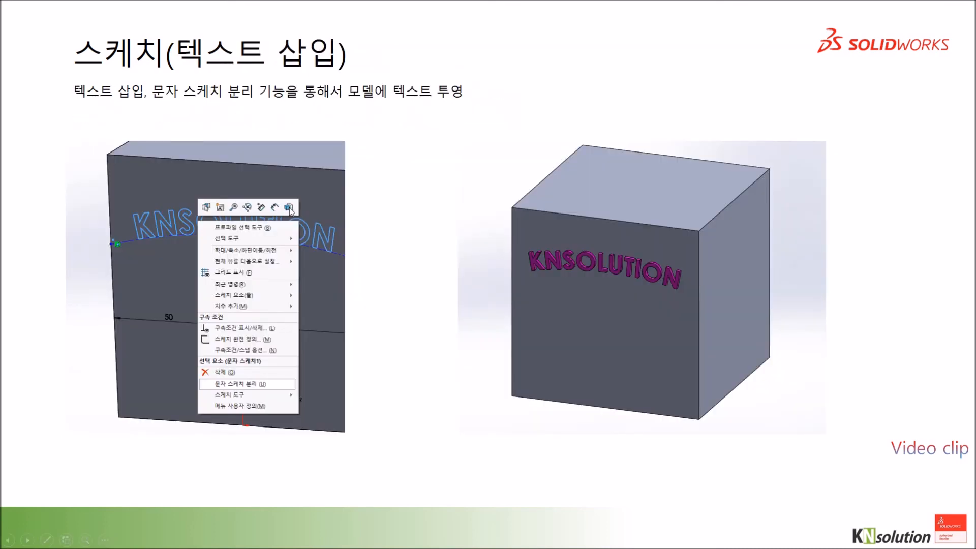
left_click(290, 247)
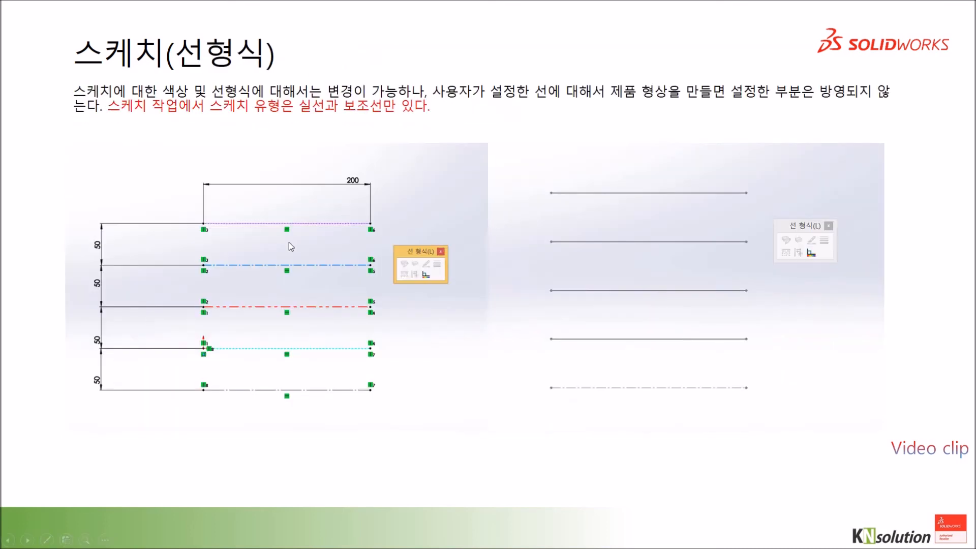